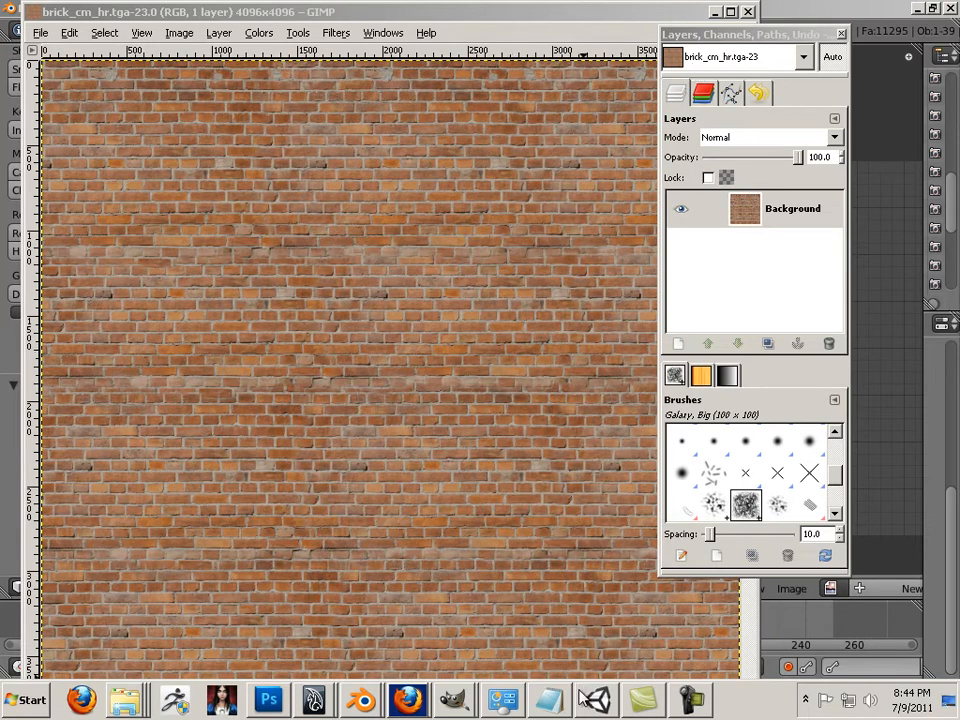
Step: Switch to the Blender window holding the building scene and select the building's main wall object
{"action": "left_click", "coordinate": [362, 700]}
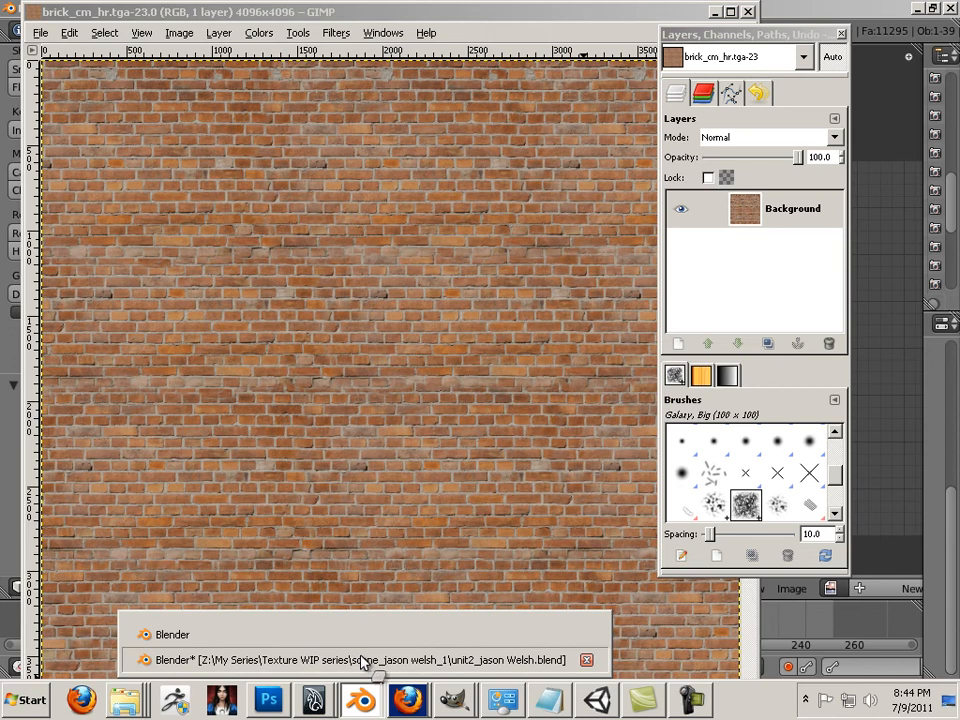
{"action": "left_click", "coordinate": [364, 658]}
{"action": "middle_click_drag", "start_coordinate": [356, 461], "coordinate": [463, 266]}
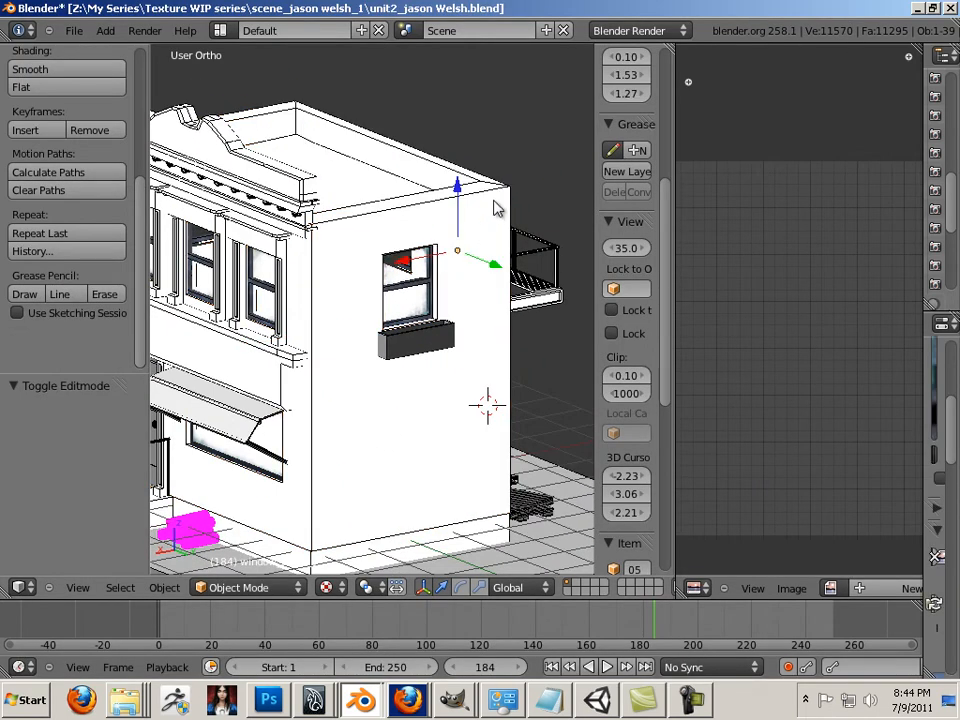
{"action": "middle_click_drag", "start_coordinate": [519, 411], "coordinate": [496, 416]}
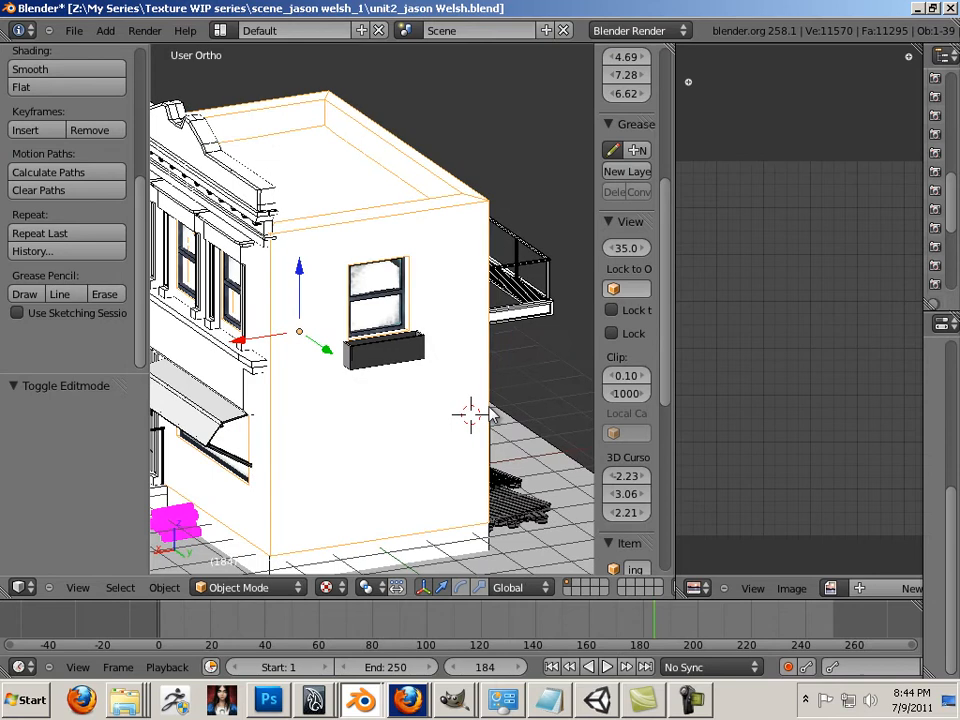
{"action": "scroll", "coordinate": [113, 140], "scroll_direction": "up", "scroll_amount": 5}
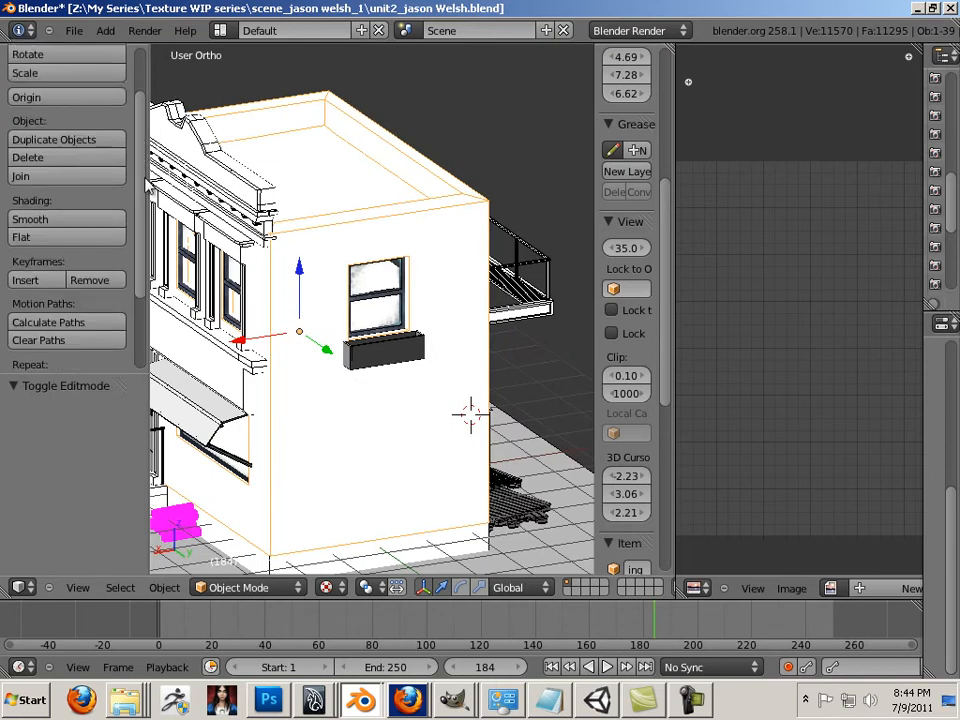
{"action": "scroll", "coordinate": [113, 140], "scroll_direction": "down", "scroll_amount": 5}
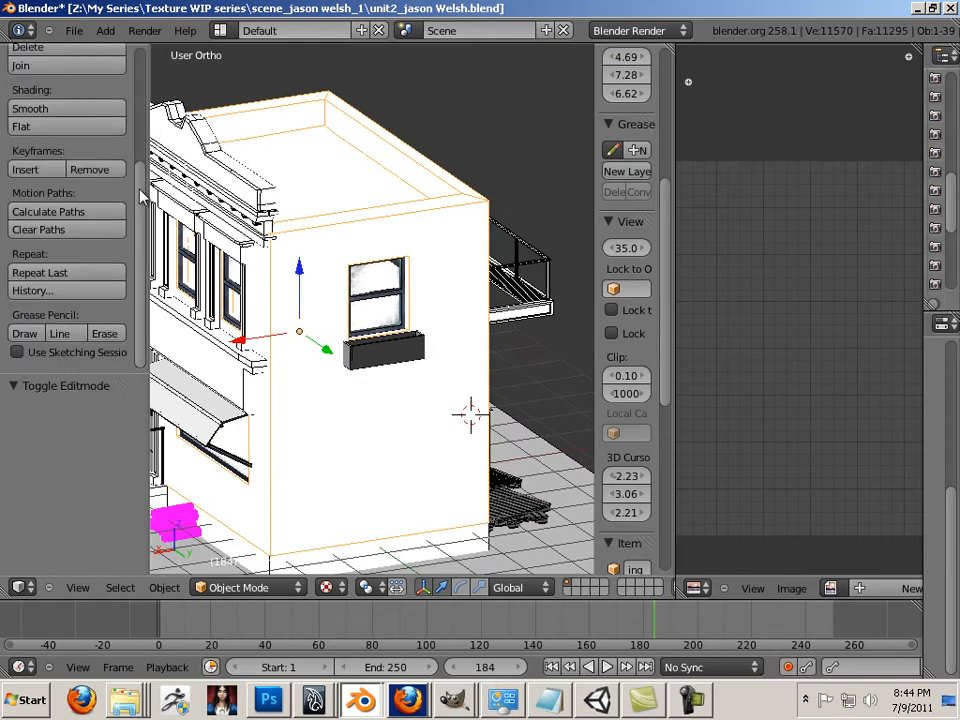
Step: Open a Wavefront OBJ export and choose building.obj in the 01_WIP folder as the target file
{"action": "left_click", "coordinate": [74, 31]}
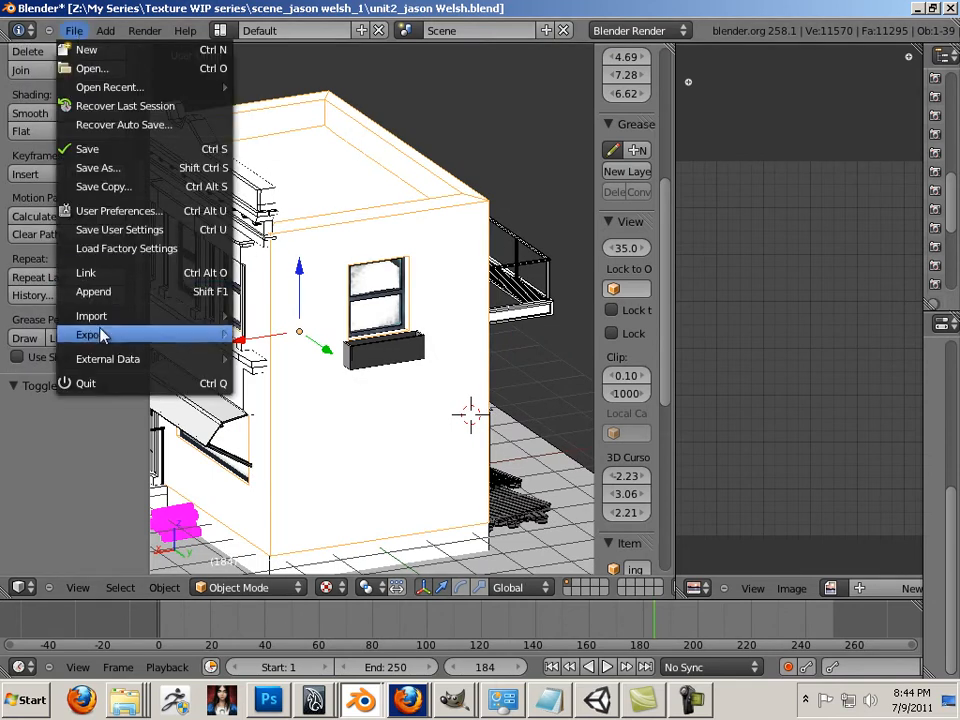
{"action": "mouse_move", "coordinate": [143, 340]}
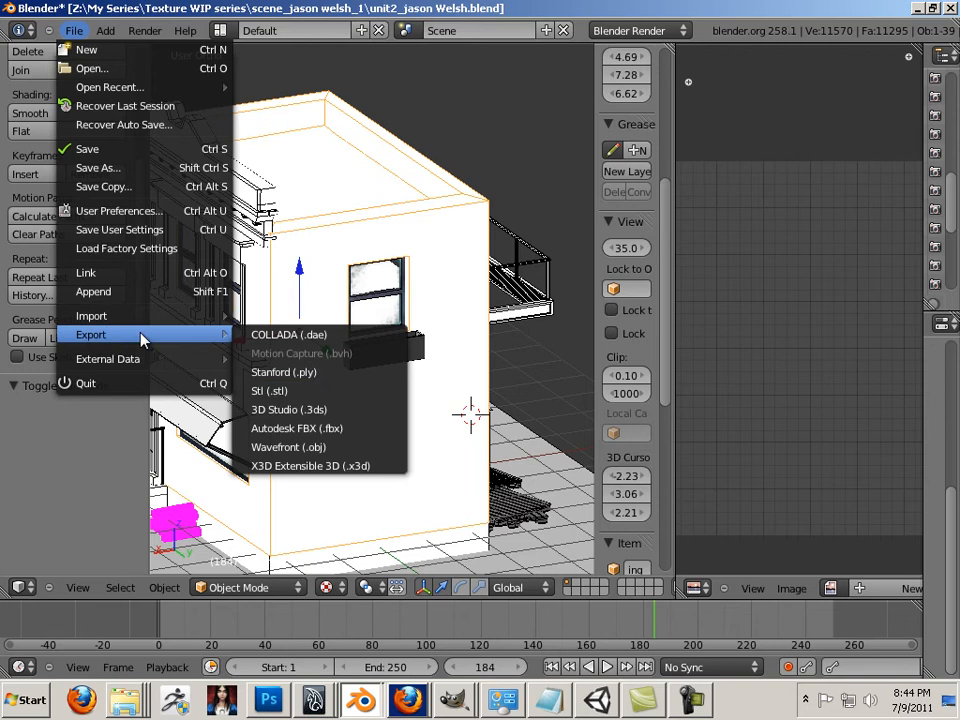
{"action": "left_click", "coordinate": [316, 447]}
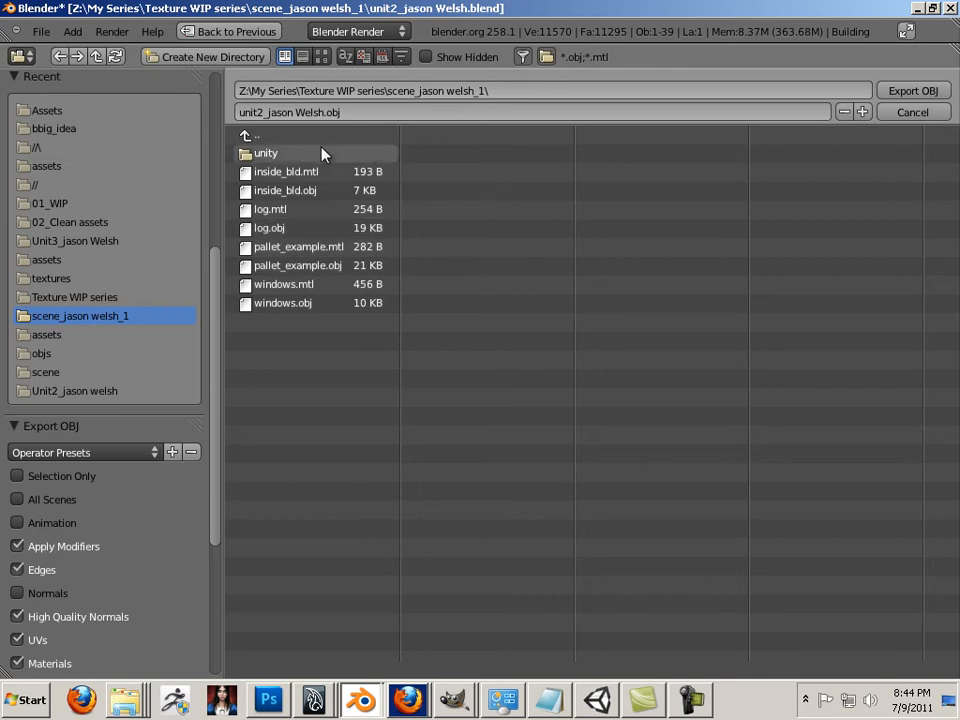
{"action": "left_click", "coordinate": [335, 114]}
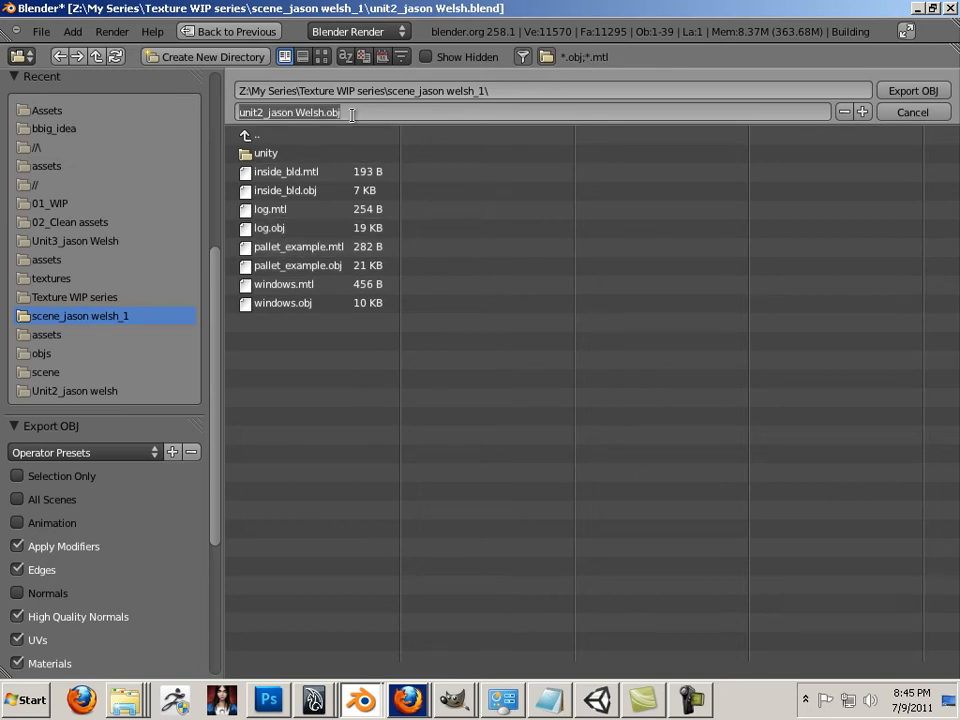
{"action": "left_click", "coordinate": [50, 203]}
{"action": "left_click", "coordinate": [278, 180]}
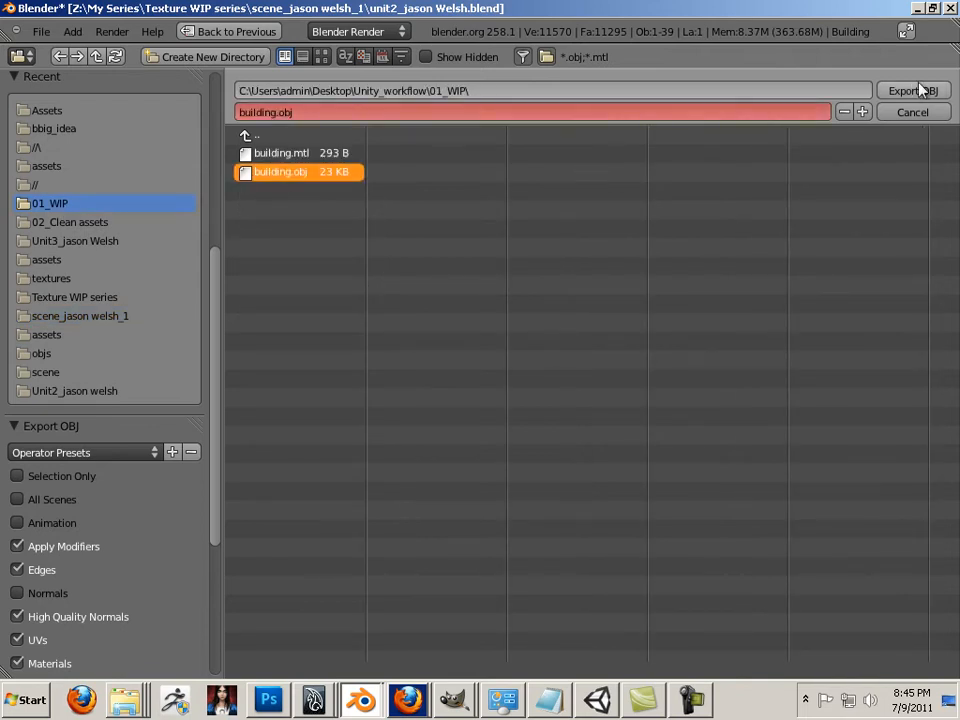
Step: Export the OBJ with Selection Only enabled and Apply Modifiers, Edges, High Quality Normals, Materials and Objects as OBJ Objects disabled
{"action": "left_click", "coordinate": [17, 476]}
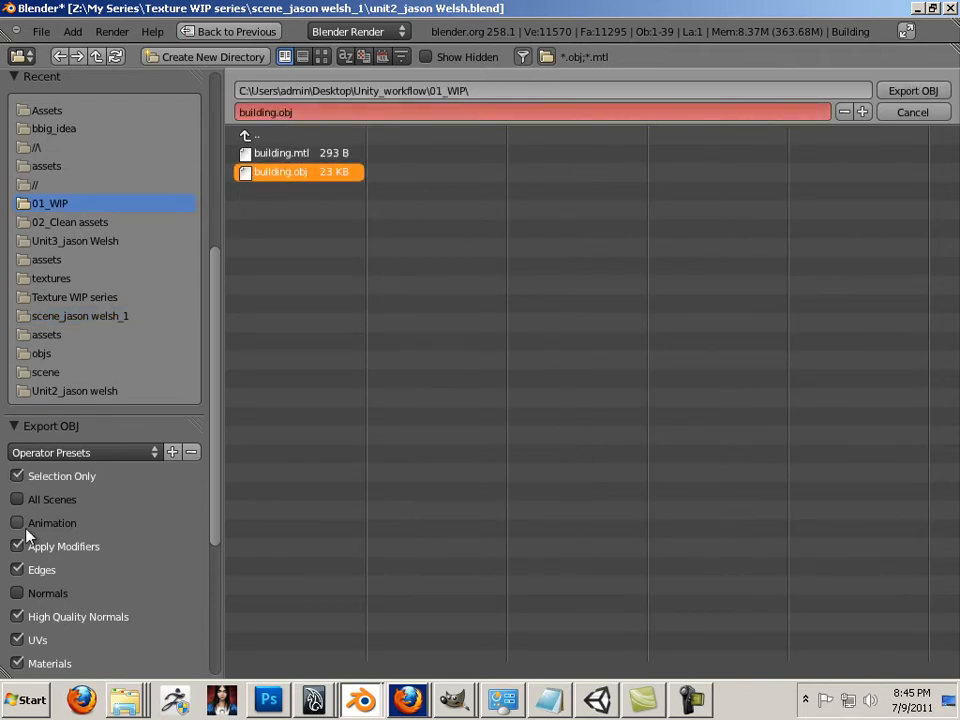
{"action": "left_click", "coordinate": [17, 546]}
{"action": "left_click", "coordinate": [17, 569]}
{"action": "left_click", "coordinate": [17, 616]}
{"action": "scroll", "coordinate": [60, 590], "scroll_direction": "down", "scroll_amount": 3}
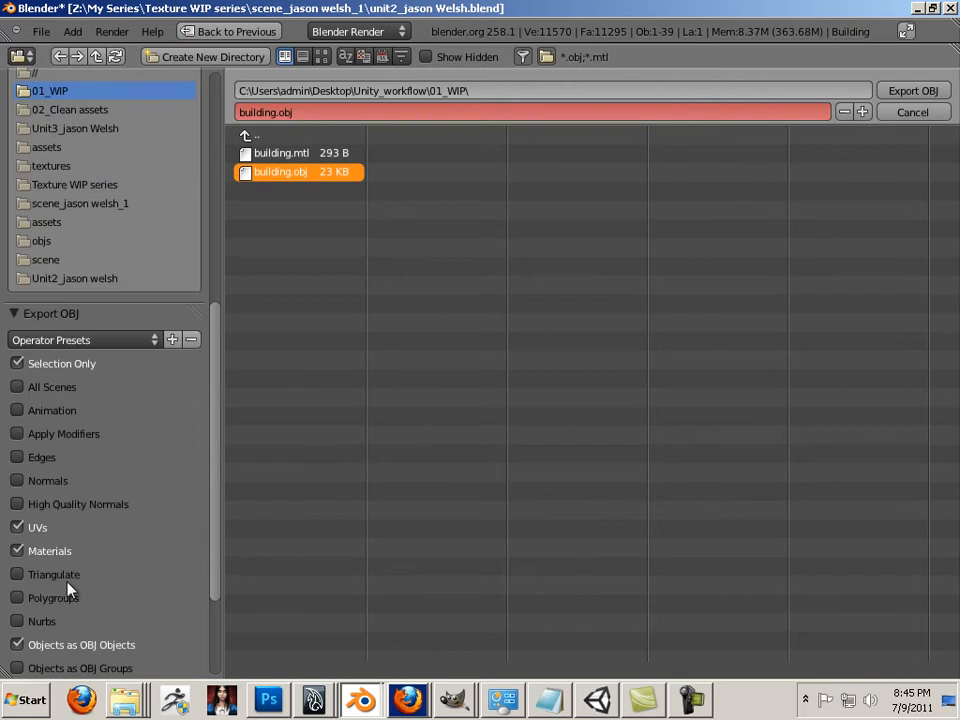
{"action": "left_click", "coordinate": [17, 551]}
{"action": "left_click", "coordinate": [17, 645]}
{"action": "left_click", "coordinate": [905, 95]}
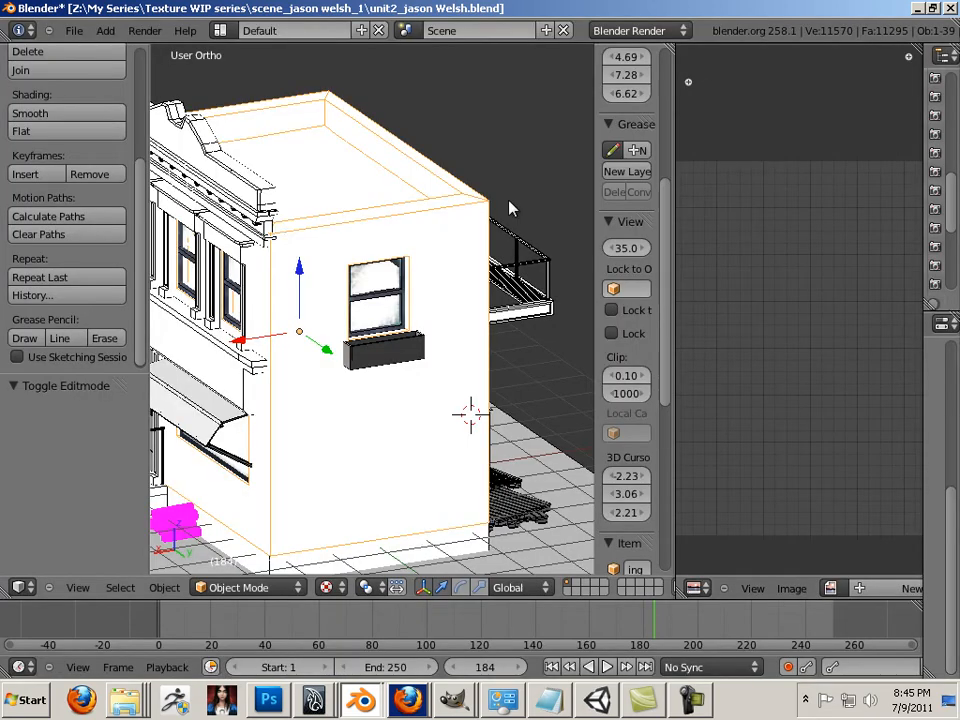
{"action": "scroll", "coordinate": [480, 355], "scroll_direction": "up", "scroll_amount": 2}
{"action": "middle_click_drag", "start_coordinate": [503, 343], "coordinate": [414, 270]}
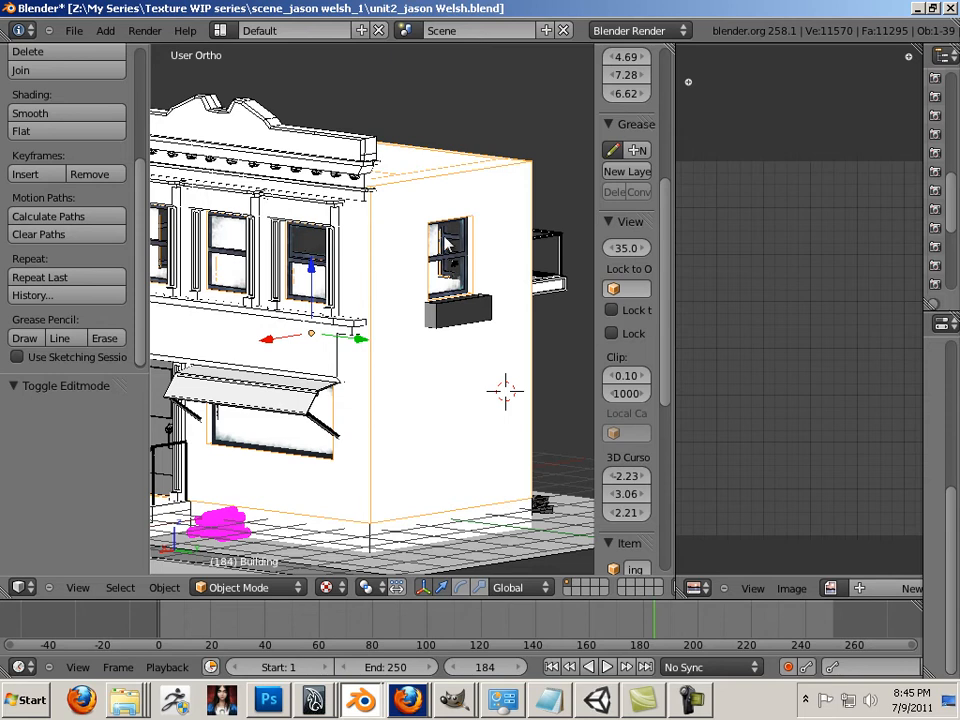
{"action": "middle_click_drag", "start_coordinate": [445, 240], "coordinate": [382, 282]}
{"action": "scroll", "coordinate": [360, 285], "scroll_direction": "down", "scroll_amount": 4}
{"action": "middle_click_drag", "start_coordinate": [322, 278], "coordinate": [427, 218]}
{"action": "scroll", "coordinate": [425, 218], "scroll_direction": "up", "scroll_amount": 3}
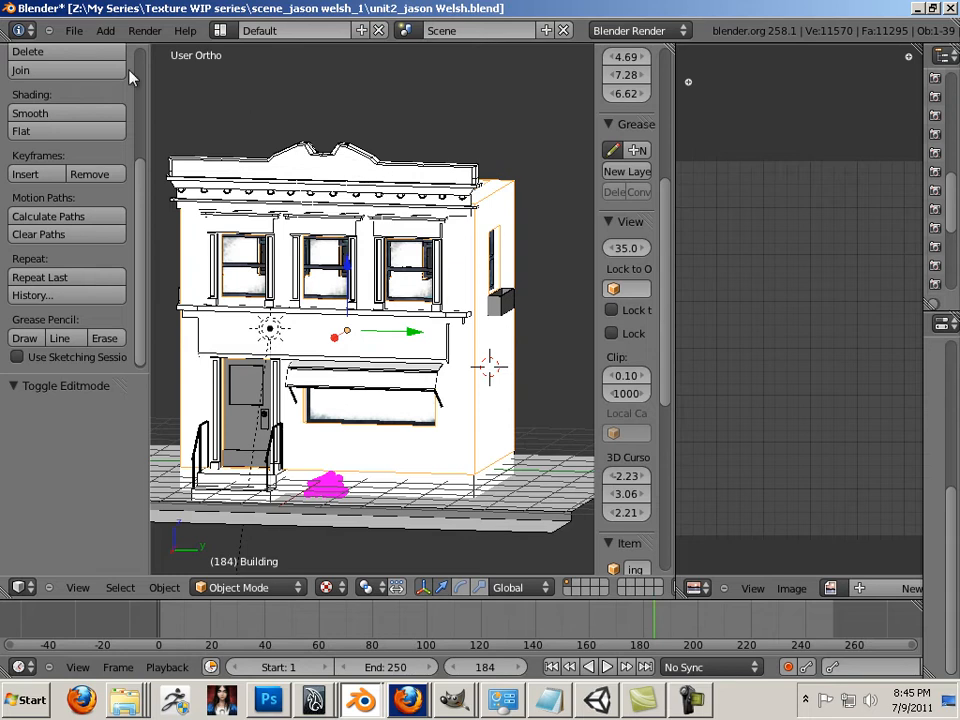
Step: Start a new file, then load the factory settings and save them as the user settings
{"action": "left_click", "coordinate": [74, 30]}
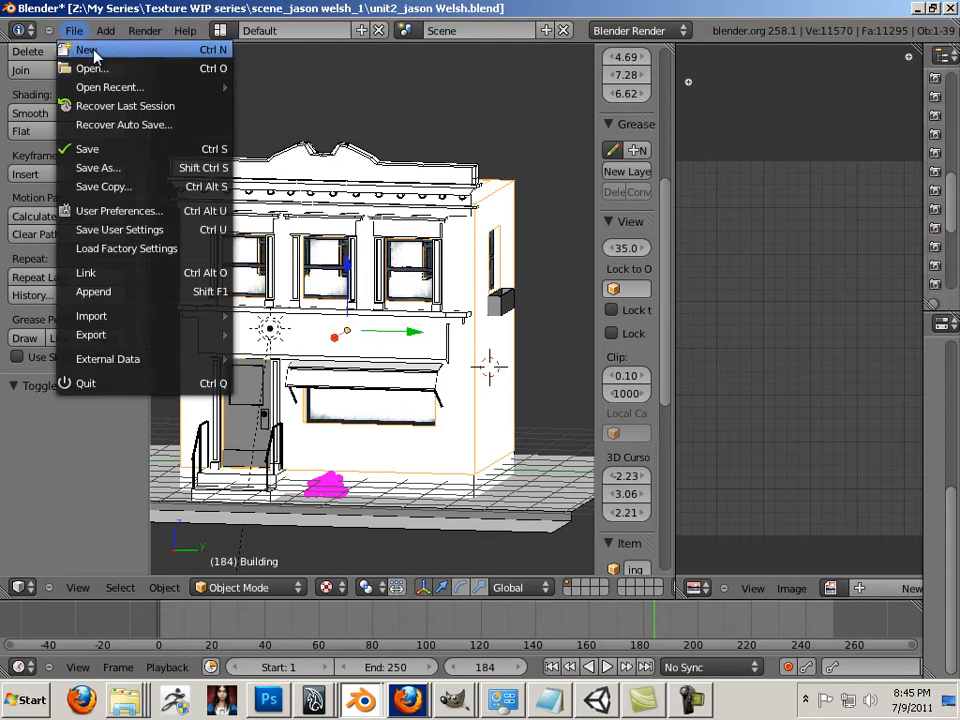
{"action": "left_click", "coordinate": [88, 52]}
{"action": "left_click", "coordinate": [74, 30]}
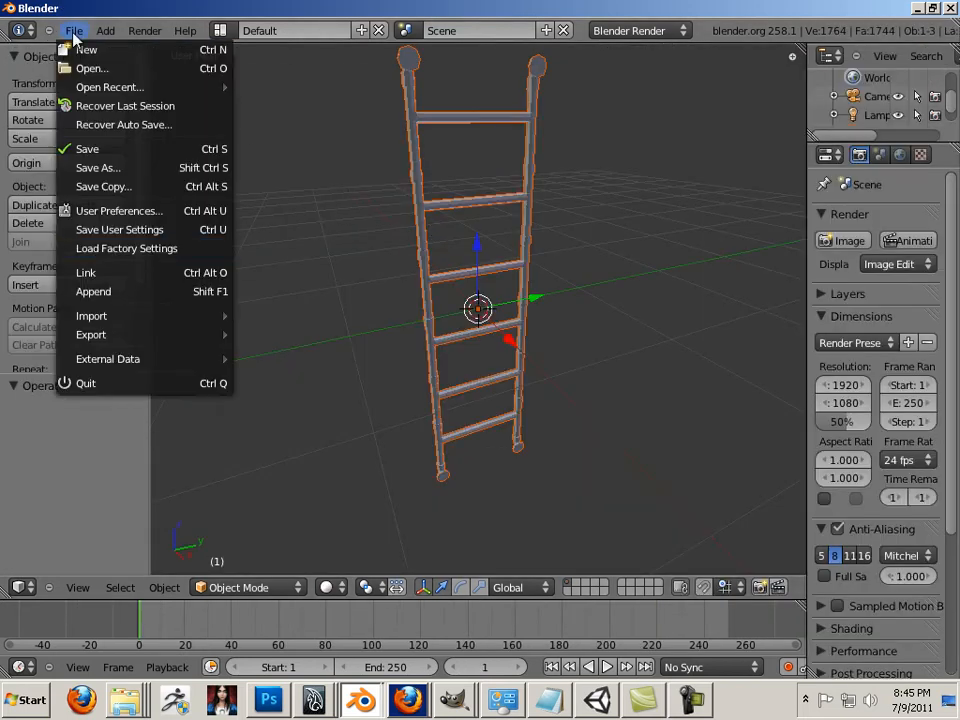
{"action": "left_click", "coordinate": [85, 248]}
{"action": "left_click", "coordinate": [74, 30]}
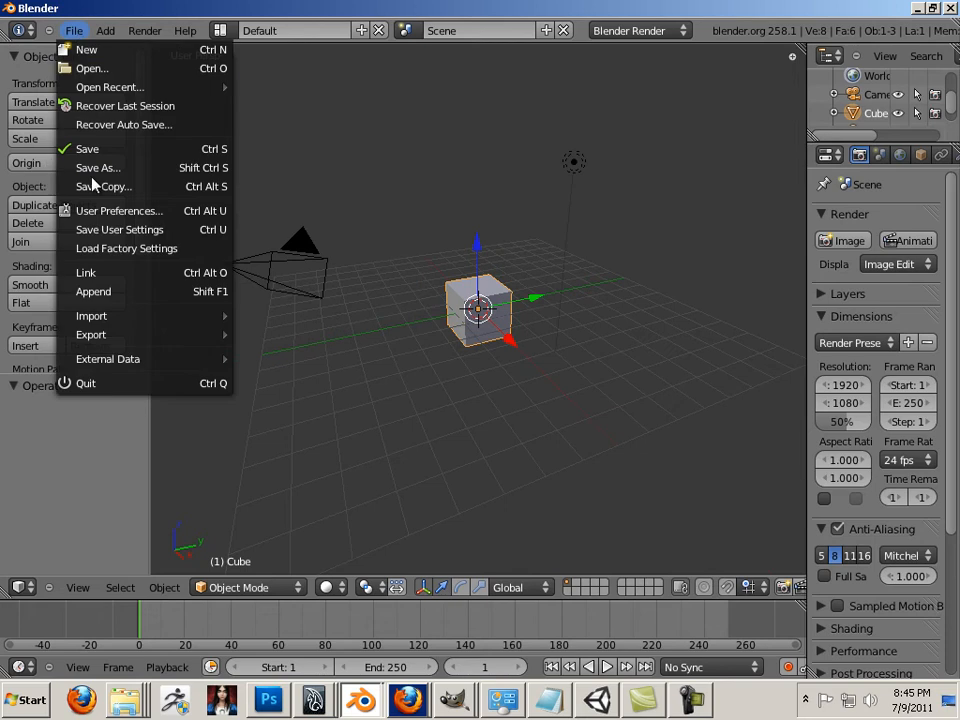
{"action": "left_click", "coordinate": [85, 229]}
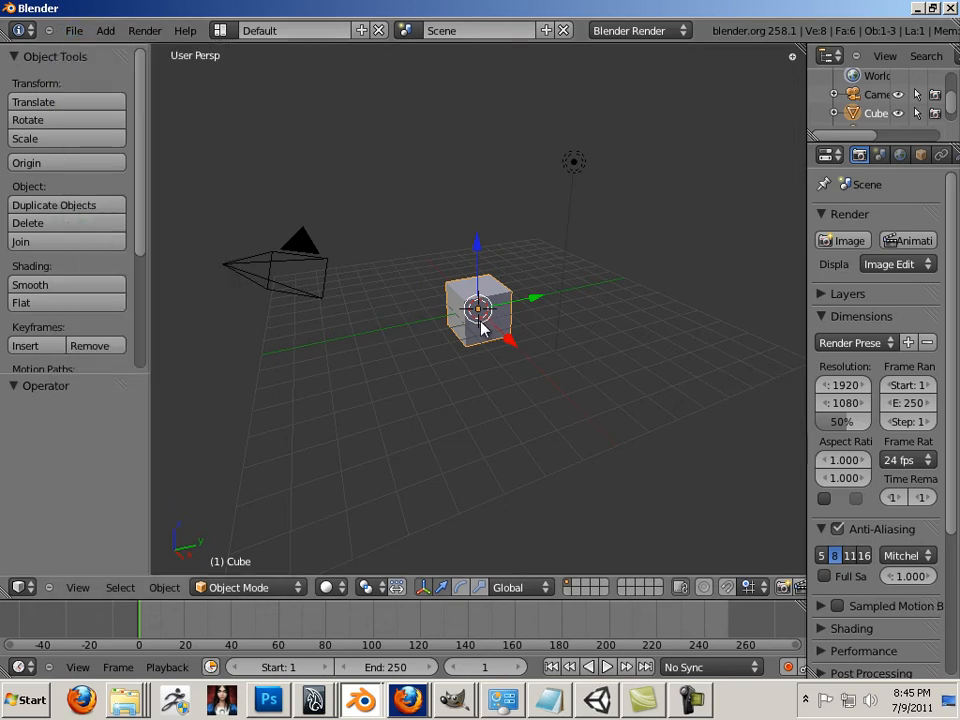
Step: Delete the default cube and import building.obj from the Desktop's Unity_workflow\01_WIP folder
{"action": "key", "text": "x"}
{"action": "left_click", "coordinate": [493, 328]}
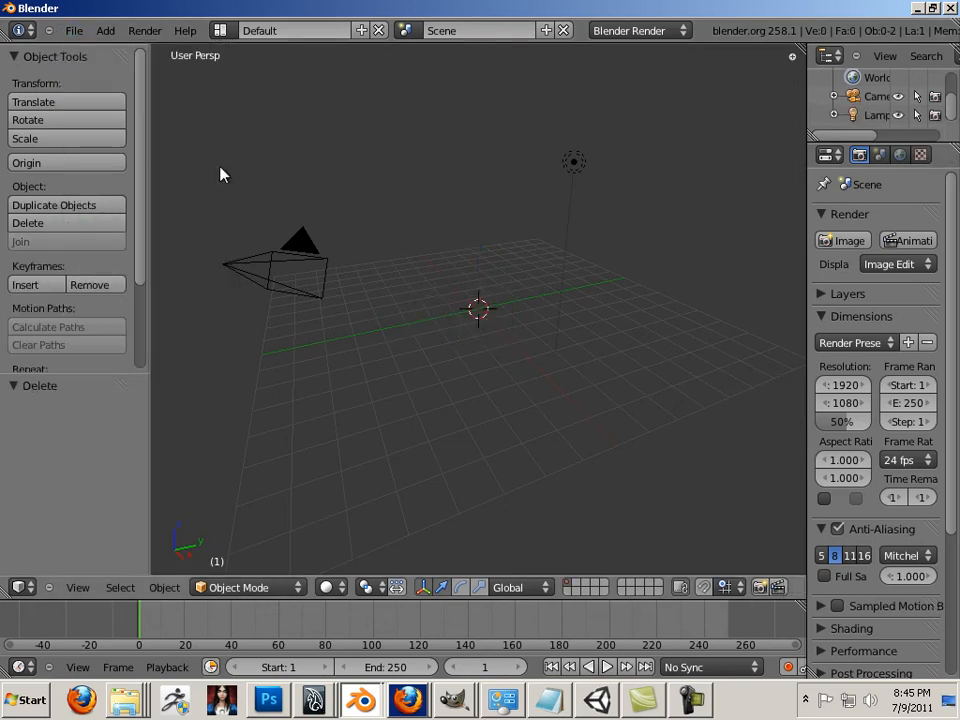
{"action": "left_click", "coordinate": [72, 30]}
{"action": "mouse_move", "coordinate": [114, 317]}
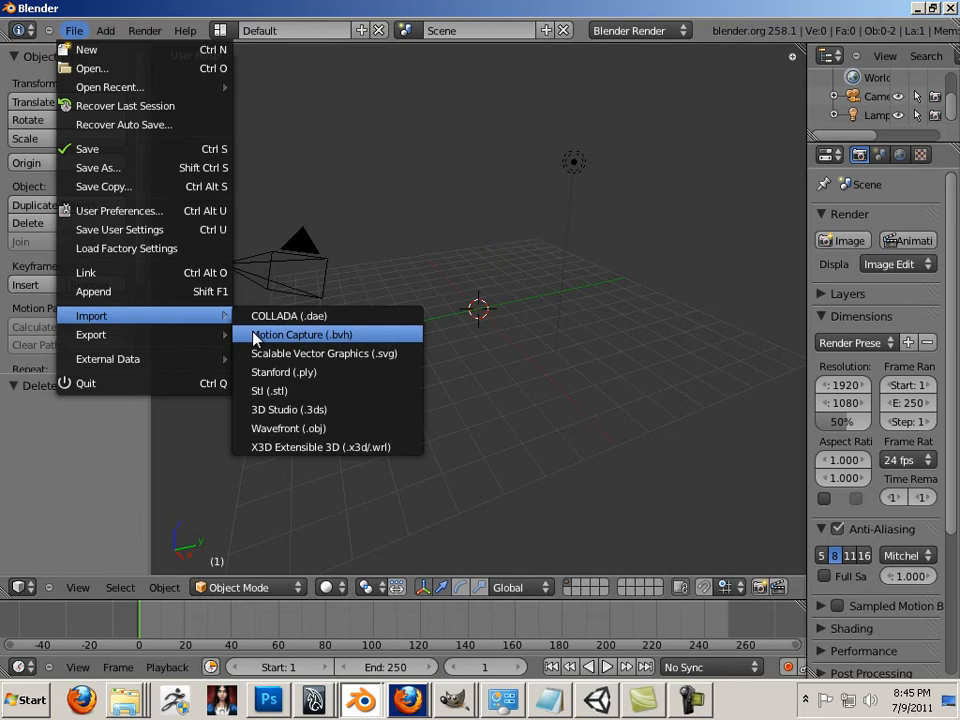
{"action": "left_click", "coordinate": [300, 428]}
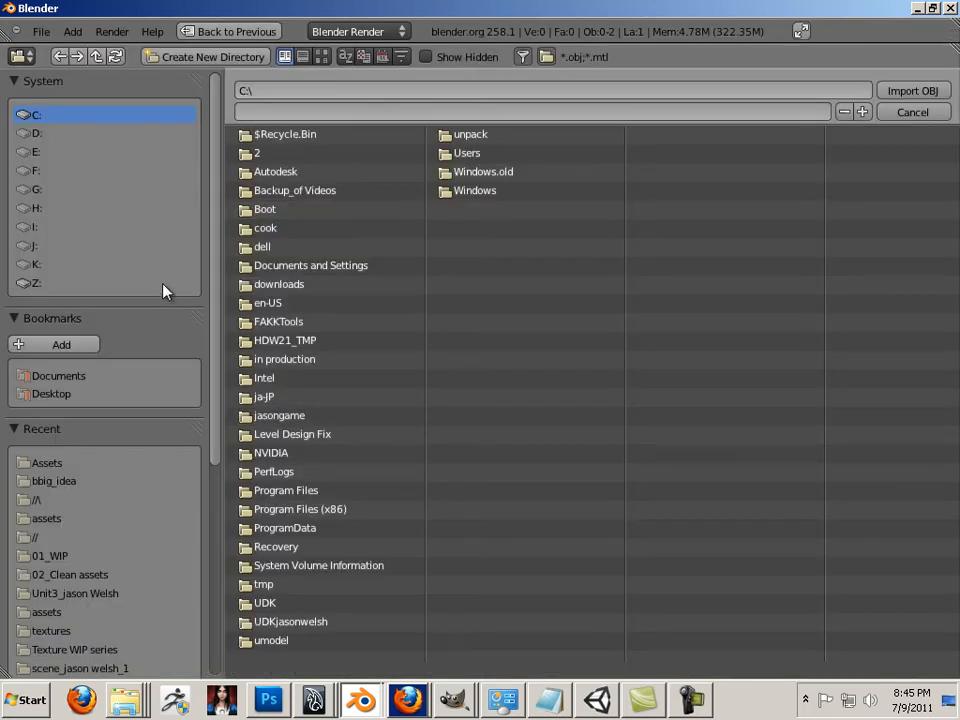
{"action": "left_click", "coordinate": [66, 398]}
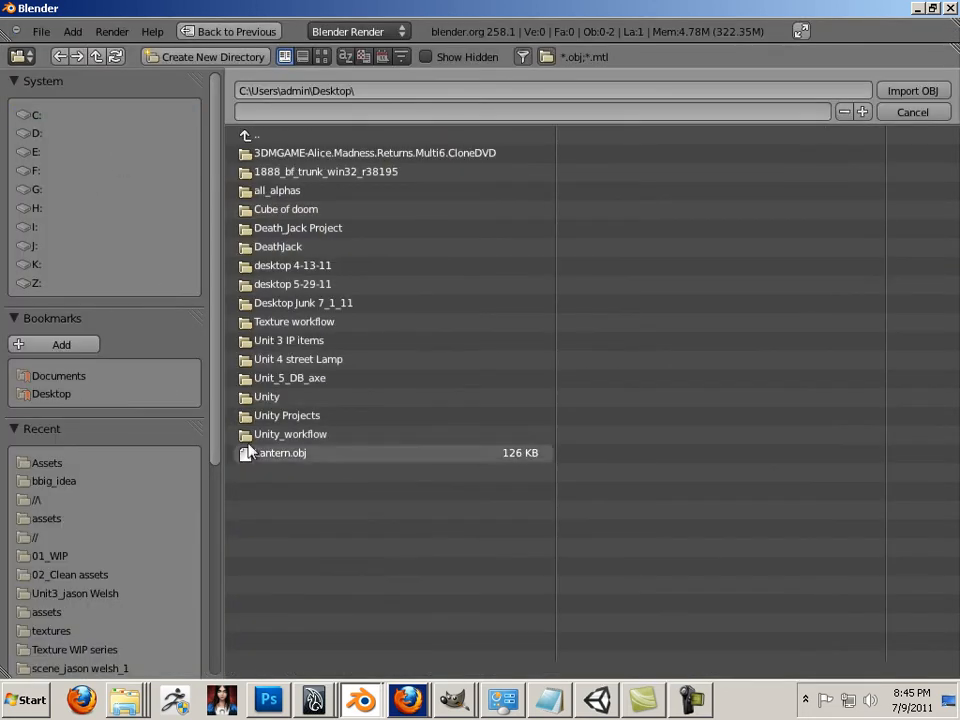
{"action": "left_click", "coordinate": [268, 436]}
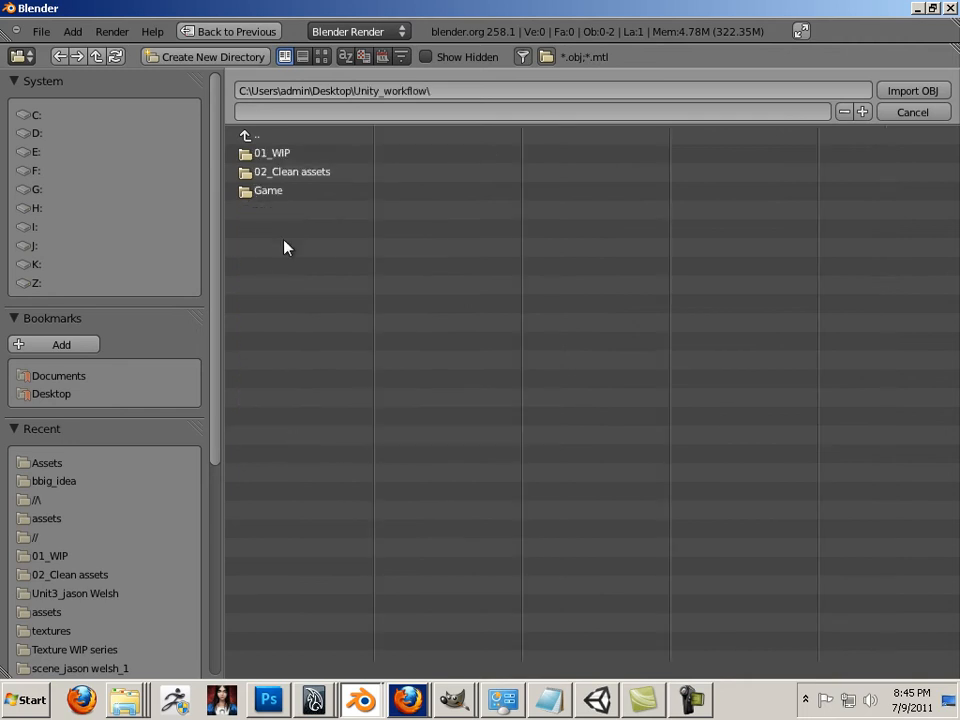
{"action": "left_click", "coordinate": [274, 154]}
{"action": "left_click", "coordinate": [266, 178]}
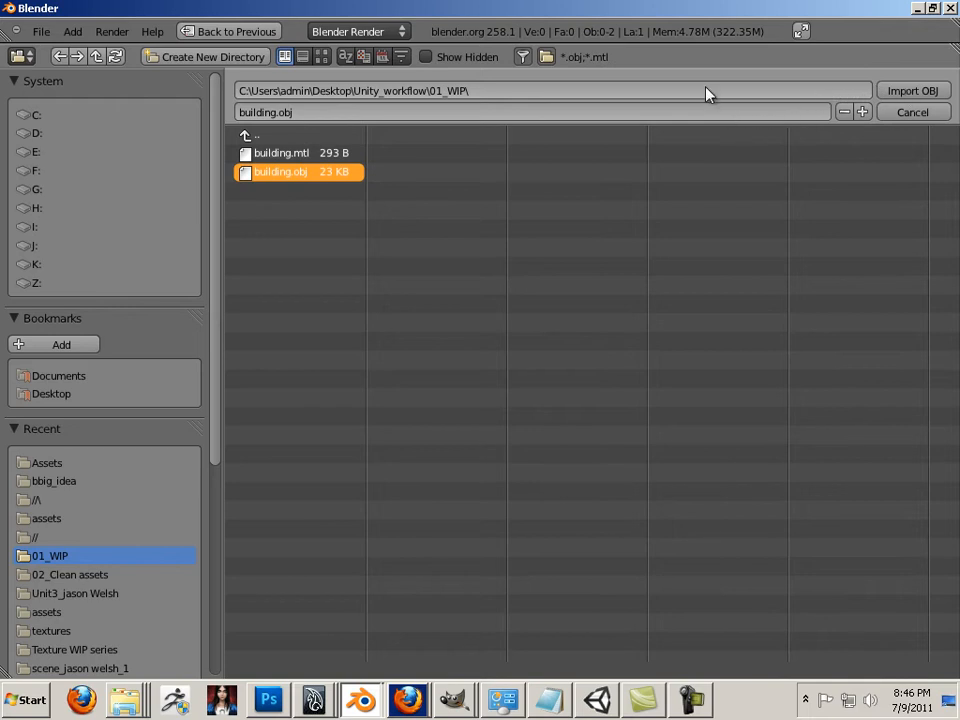
{"action": "left_click", "coordinate": [896, 90]}
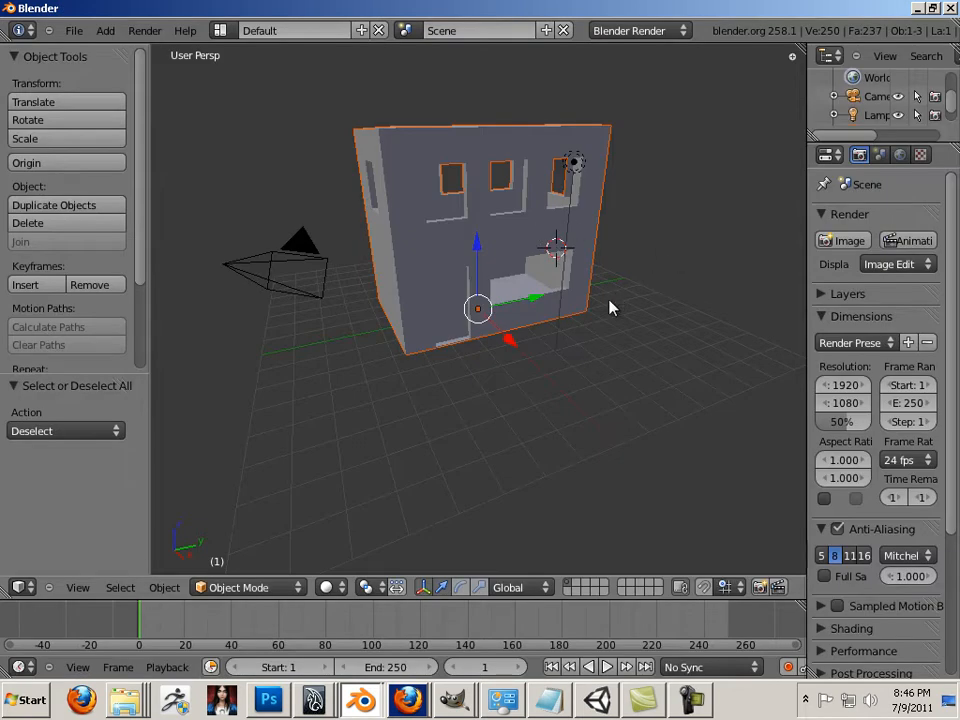
Step: Change the key configuration to Maya in the user preferences and try orbiting the view with it
{"action": "left_click", "coordinate": [74, 30]}
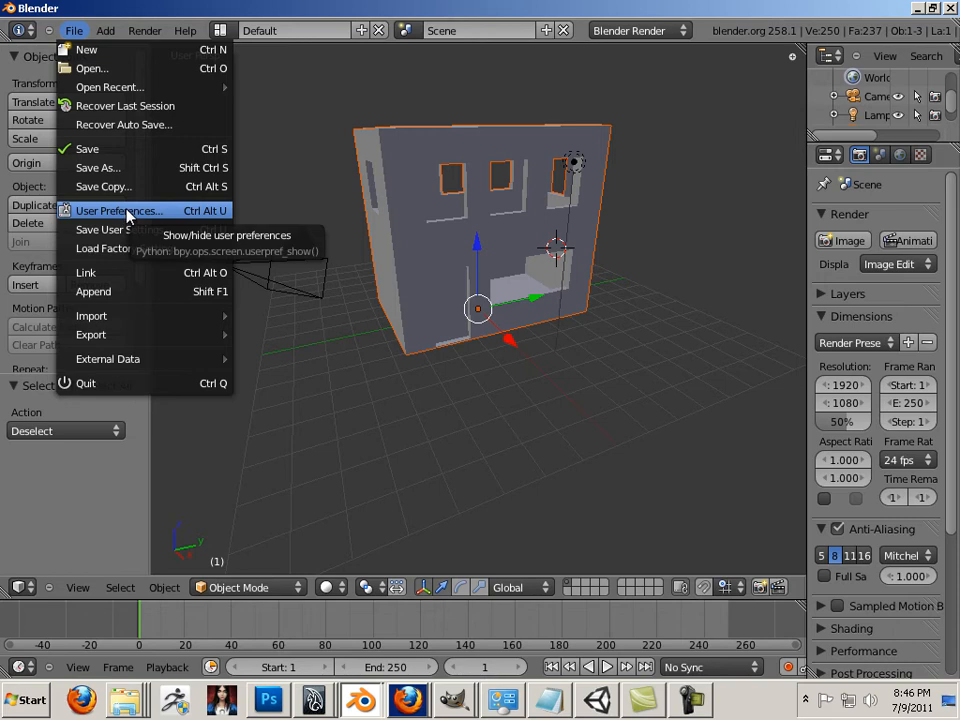
{"action": "left_click", "coordinate": [150, 212]}
{"action": "left_click", "coordinate": [265, 38]}
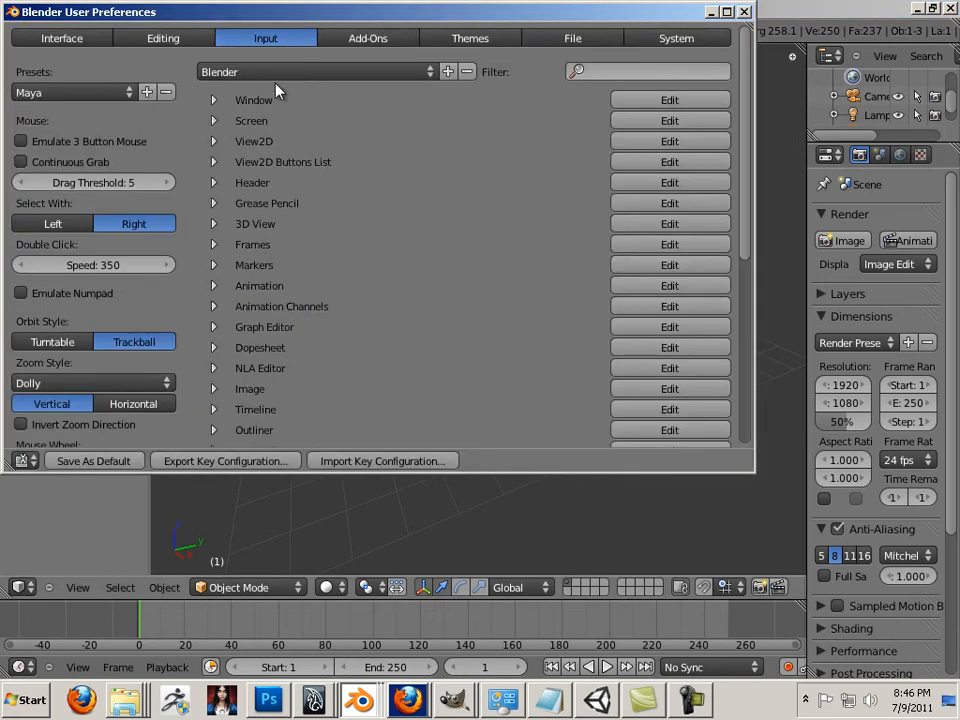
{"action": "left_click", "coordinate": [268, 73]}
{"action": "left_click", "coordinate": [262, 107]}
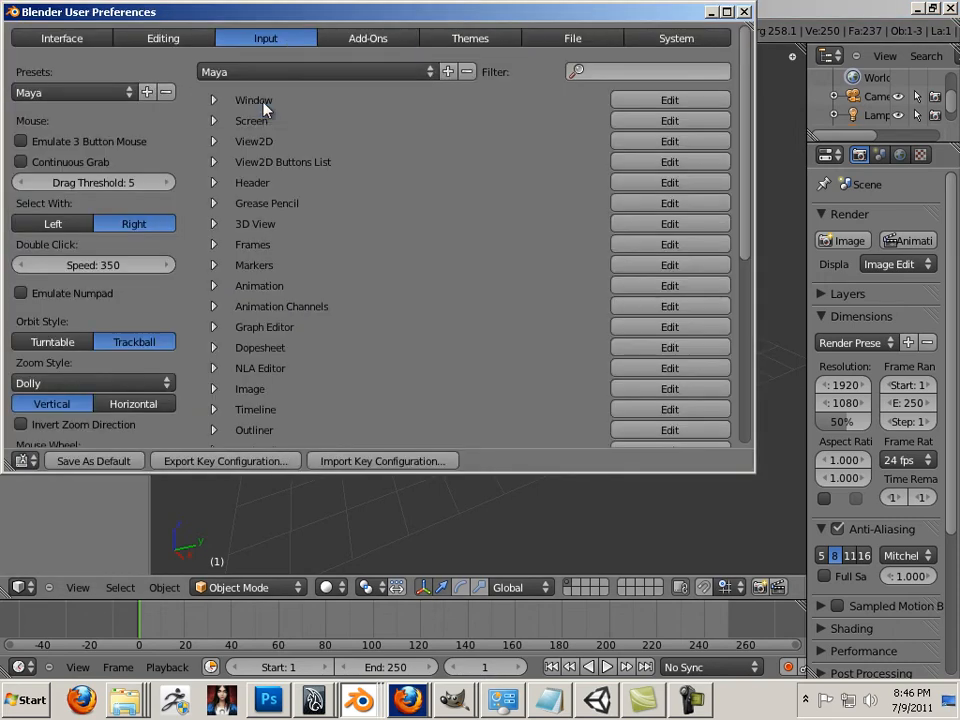
{"action": "left_click", "coordinate": [744, 12]}
{"action": "left_click_drag", "start_coordinate": [743, 50], "coordinate": [510, 156], "text": "alt"}
Step: Apply the Maya input preset in the user preferences and close them
{"action": "left_click", "coordinate": [74, 30]}
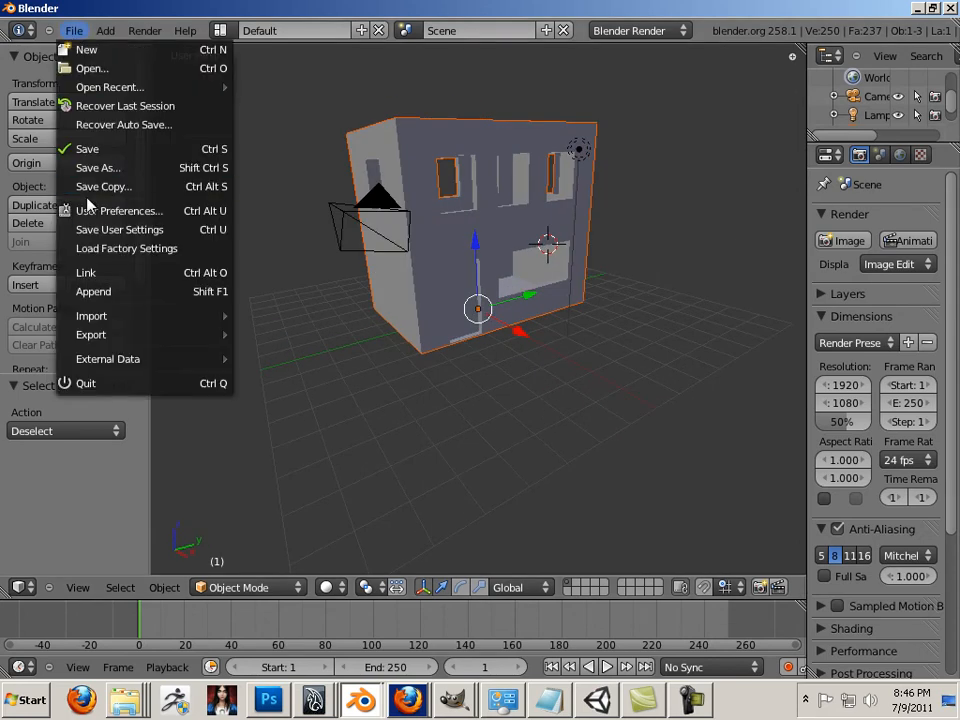
{"action": "left_click", "coordinate": [66, 154]}
{"action": "left_click", "coordinate": [90, 93]}
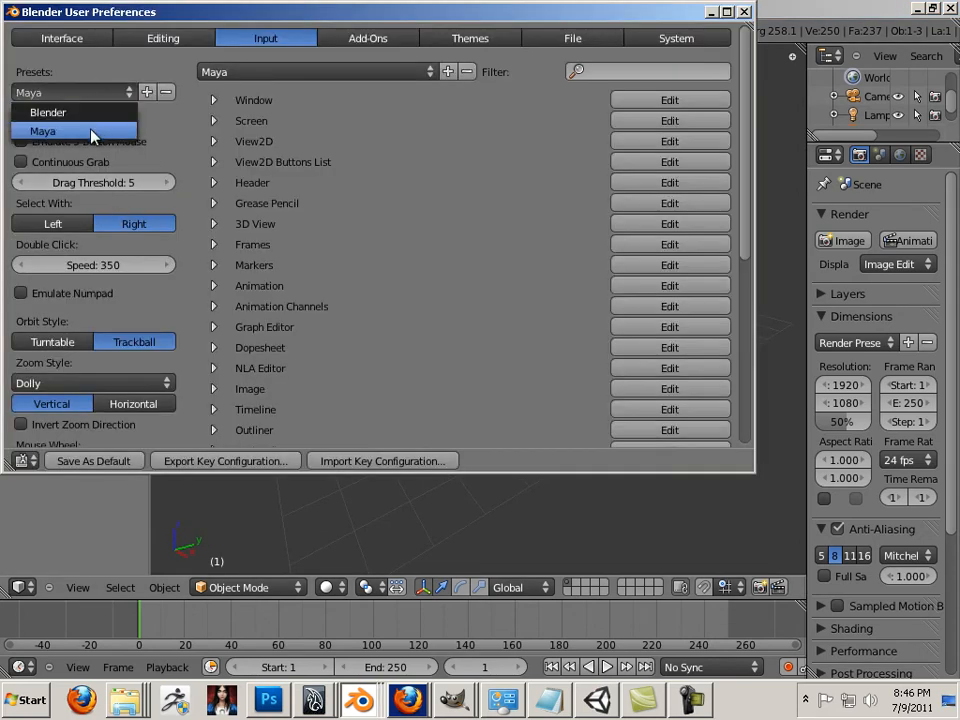
{"action": "left_click", "coordinate": [94, 132]}
{"action": "left_click", "coordinate": [744, 12]}
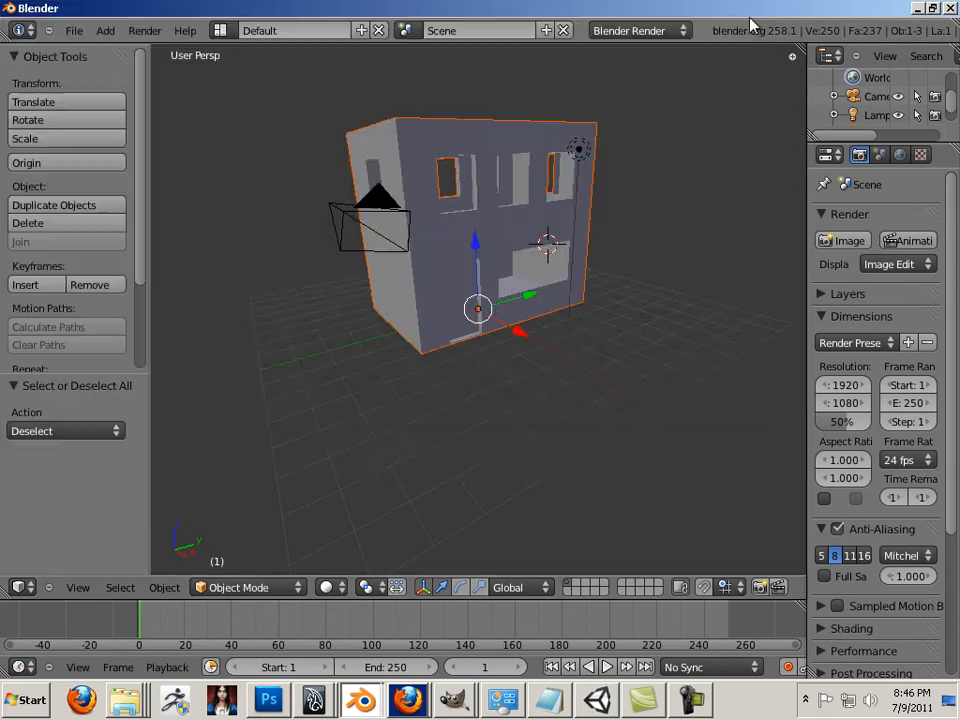
Step: Move the camera -2.305 units along the Y axis, away from the building's front
{"action": "left_click_drag", "start_coordinate": [637, 176], "coordinate": [630, 200], "text": "alt"}
{"action": "middle_click_drag", "start_coordinate": [630, 200], "coordinate": [612, 280], "text": "alt"}
{"action": "right_click_drag", "start_coordinate": [612, 280], "coordinate": [540, 319], "text": "alt"}
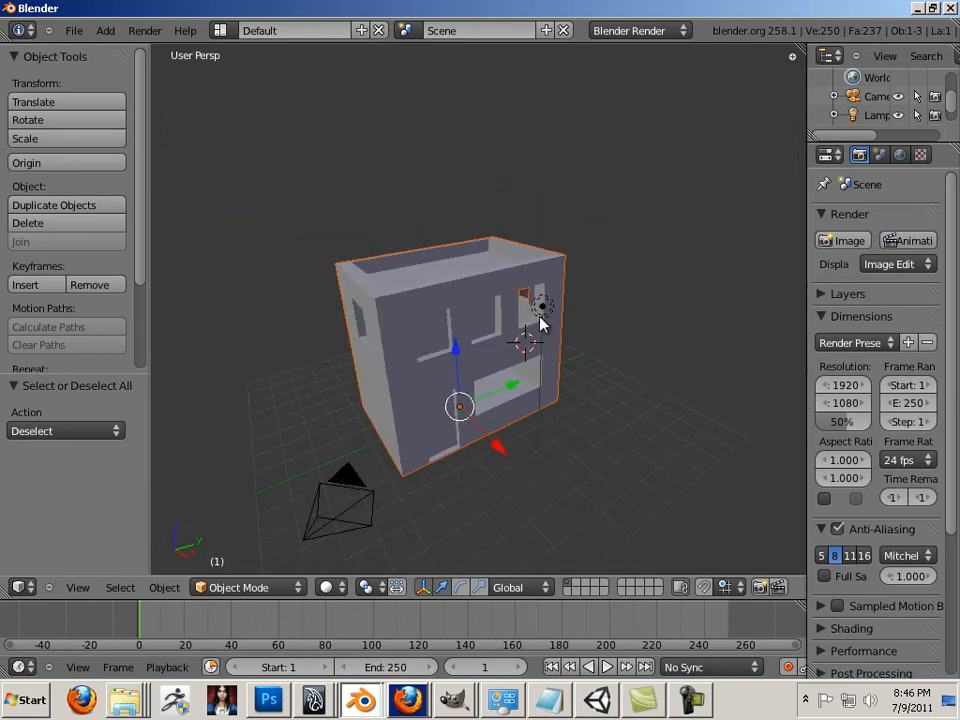
{"action": "left_click_drag", "start_coordinate": [368, 288], "coordinate": [390, 268], "text": "alt"}
{"action": "left_click", "coordinate": [442, 350]}
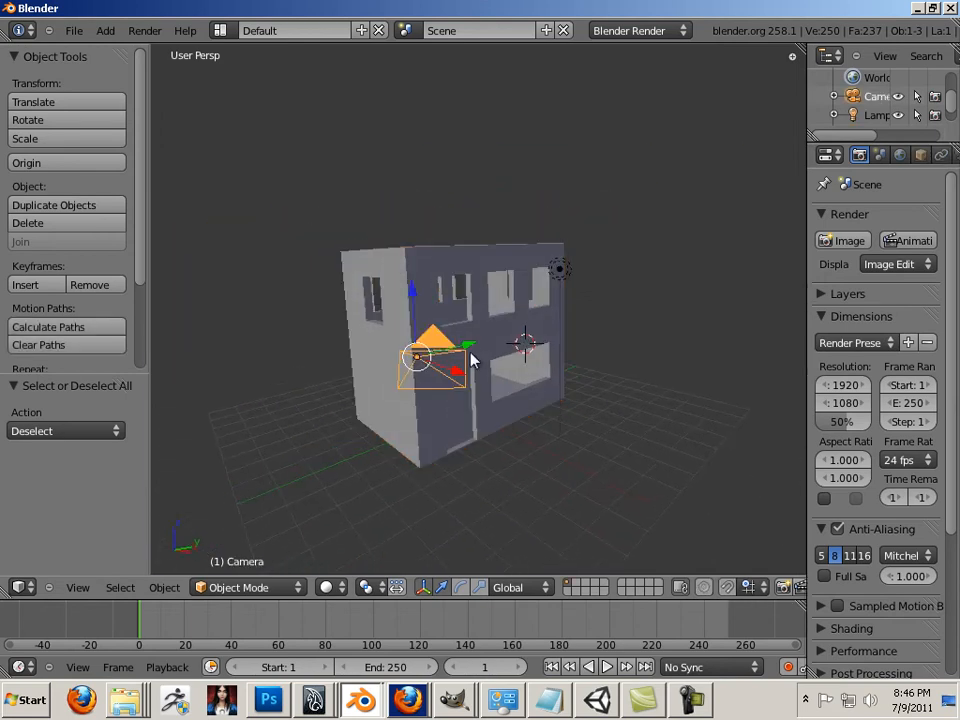
{"action": "left_click_drag", "start_coordinate": [475, 355], "coordinate": [225, 366]}
{"action": "left_click_drag", "start_coordinate": [634, 369], "coordinate": [475, 375], "text": "alt"}
{"action": "scroll", "coordinate": [474, 374], "scroll_direction": "up", "scroll_amount": 5}
{"action": "left_click_drag", "start_coordinate": [478, 307], "coordinate": [613, 291], "text": "alt"}
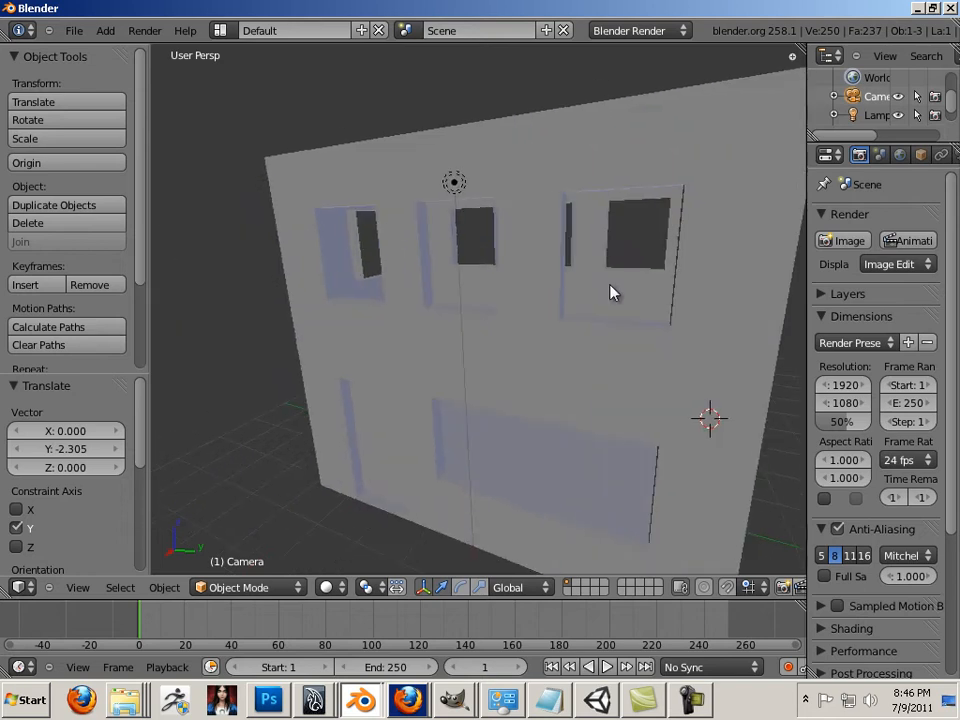
Step: Select the imported building mesh in the scene and advance the timeline to frame 2
{"action": "right_click", "coordinate": [608, 294]}
{"action": "scroll", "coordinate": [500, 287], "scroll_direction": "down", "scroll_amount": 6}
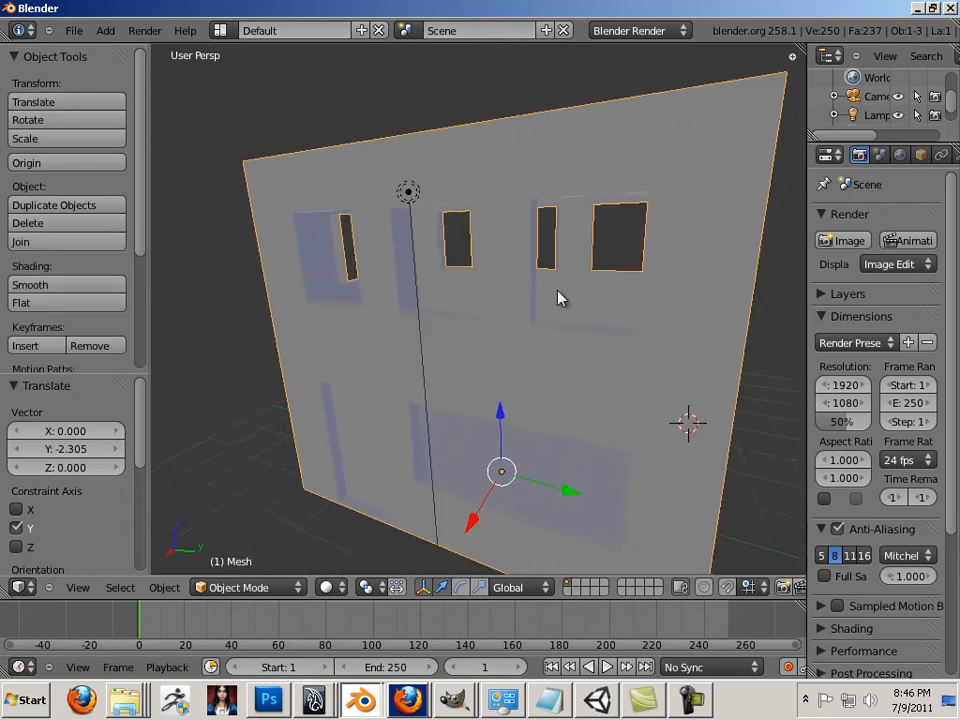
{"action": "key", "text": "Right"}
{"action": "scroll", "coordinate": [519, 294], "scroll_direction": "up", "scroll_amount": 1}
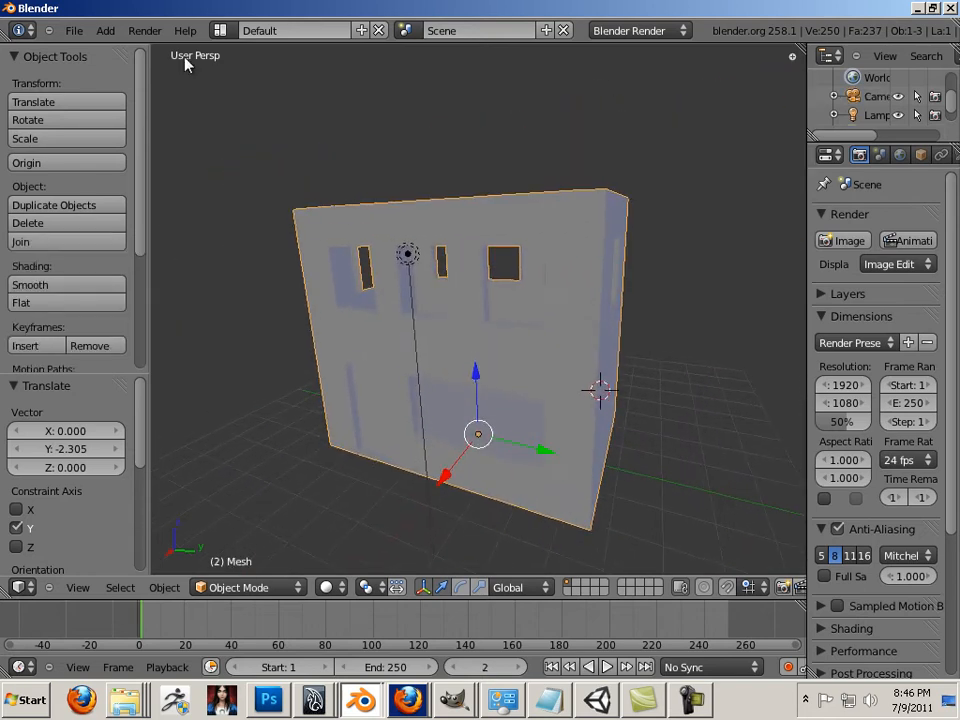
Step: Split the 3D view vertically into two areas and turn the new one into a UV/Image editor
{"action": "right_click", "coordinate": [454, 42]}
{"action": "left_click", "coordinate": [405, 66]}
{"action": "left_click", "coordinate": [466, 81]}
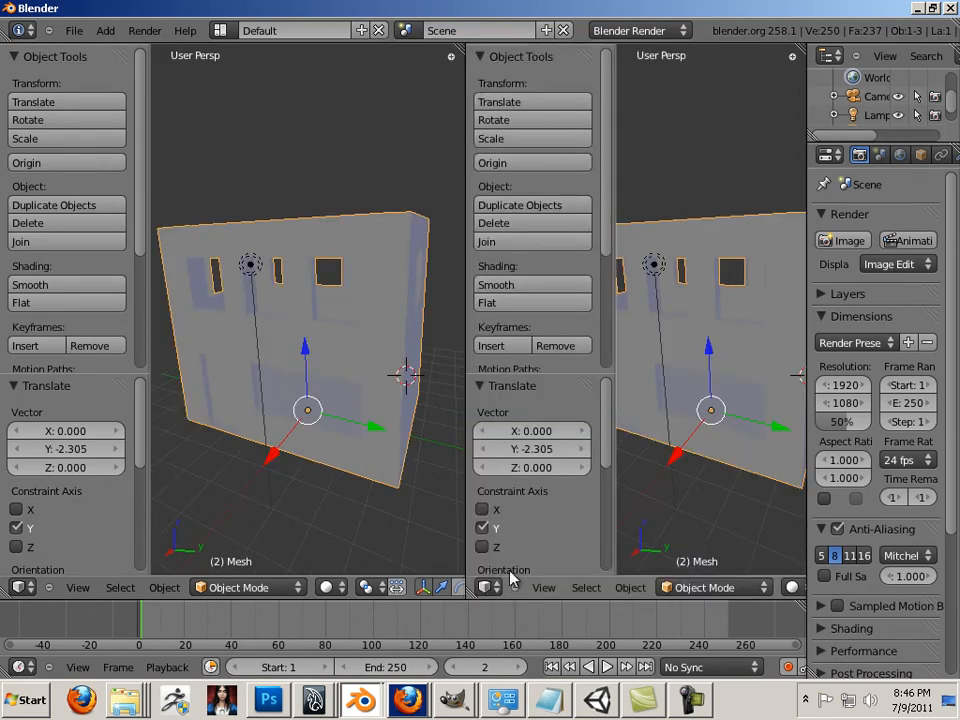
{"action": "left_click", "coordinate": [492, 587]}
{"action": "left_click", "coordinate": [505, 461]}
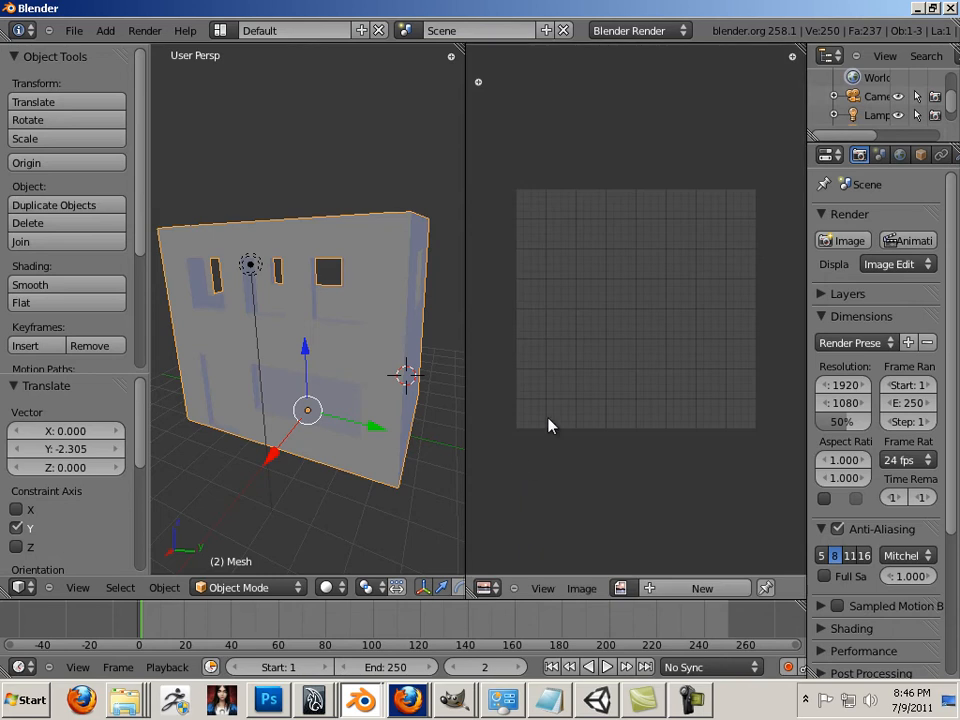
Step: Switch the building to edit mode so its UV layout is shown, and widen the UV editor
{"action": "key", "text": "Tab"}
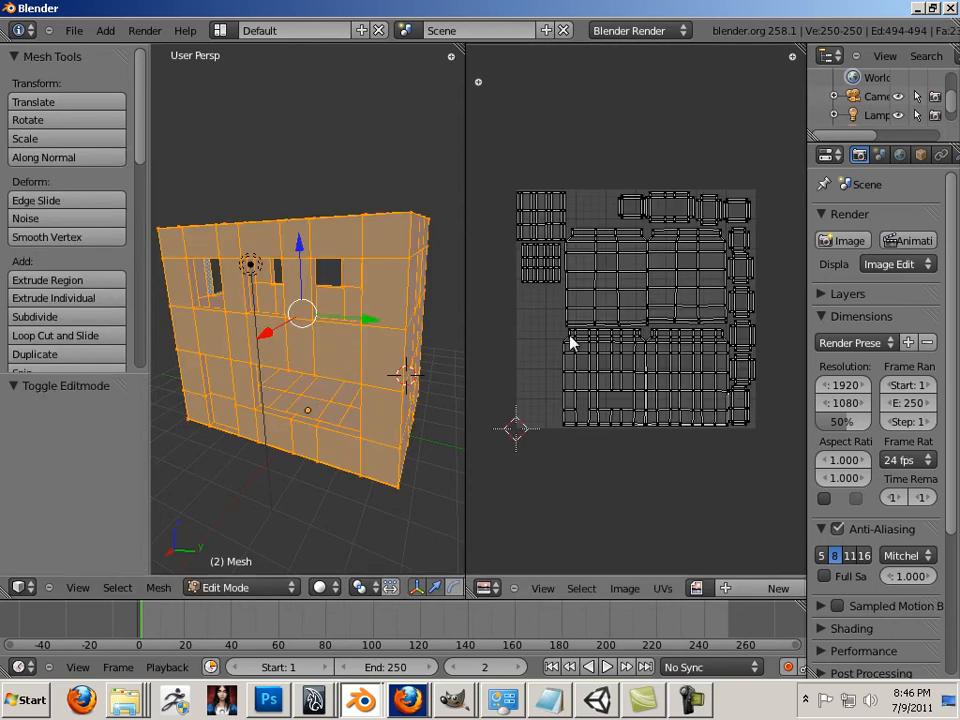
{"action": "left_click_drag", "start_coordinate": [465, 309], "coordinate": [413, 306]}
{"action": "scroll", "coordinate": [493, 210], "scroll_direction": "up", "scroll_amount": 1}
Step: Move the larger grid-shaped UV island from the tile's upper-left corner to below the tile, about 0.391 in X and -1.163 in Y
{"action": "right_click", "coordinate": [494, 191]}
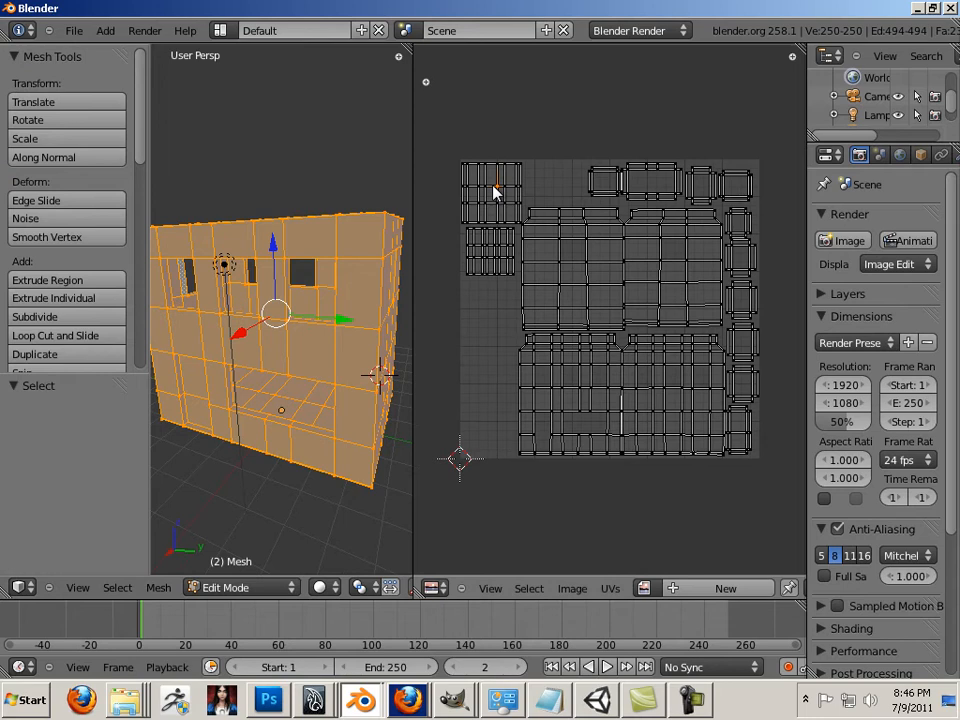
{"action": "key", "text": "l"}
{"action": "key", "text": "g"}
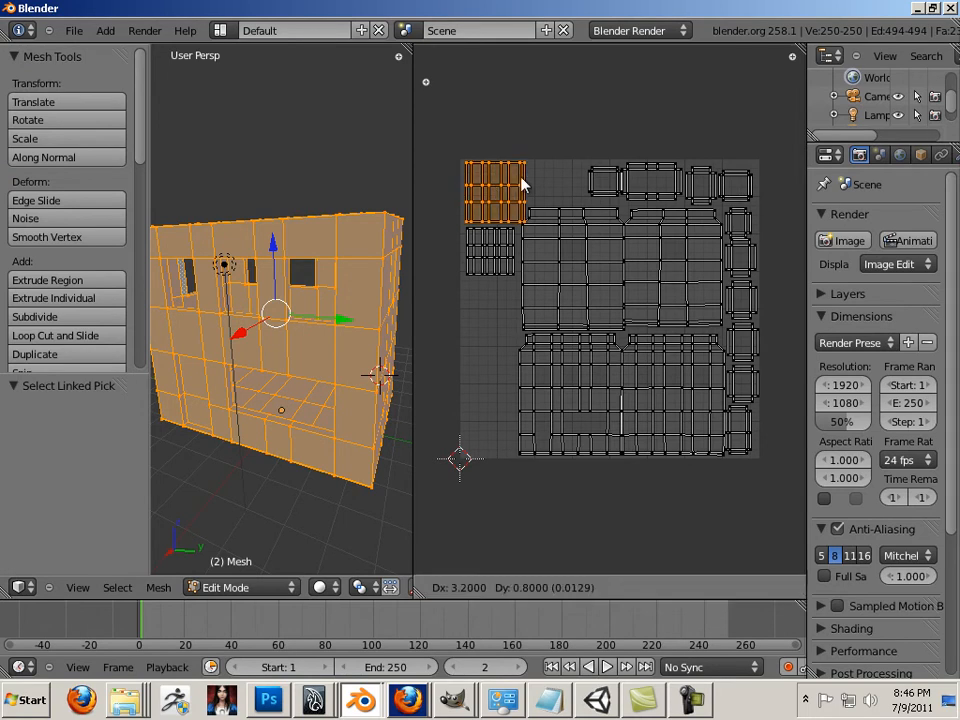
{"action": "left_click", "coordinate": [614, 541]}
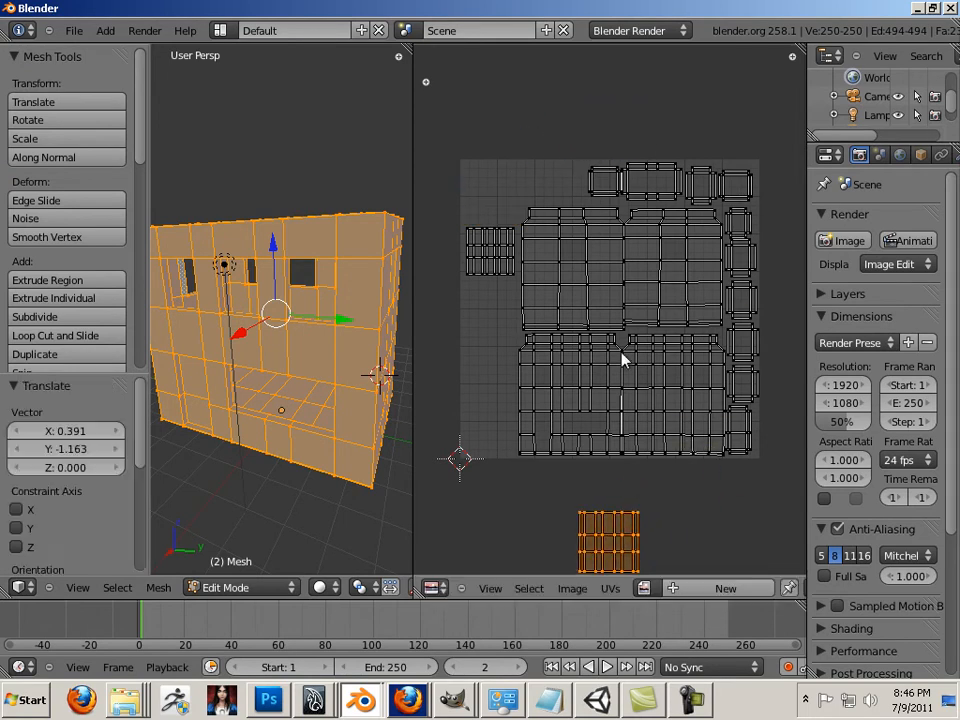
Step: Move the smaller grid-shaped UV island below the tile beside the first one, about 0.794 in X and -0.975 in Y
{"action": "right_click", "coordinate": [499, 264]}
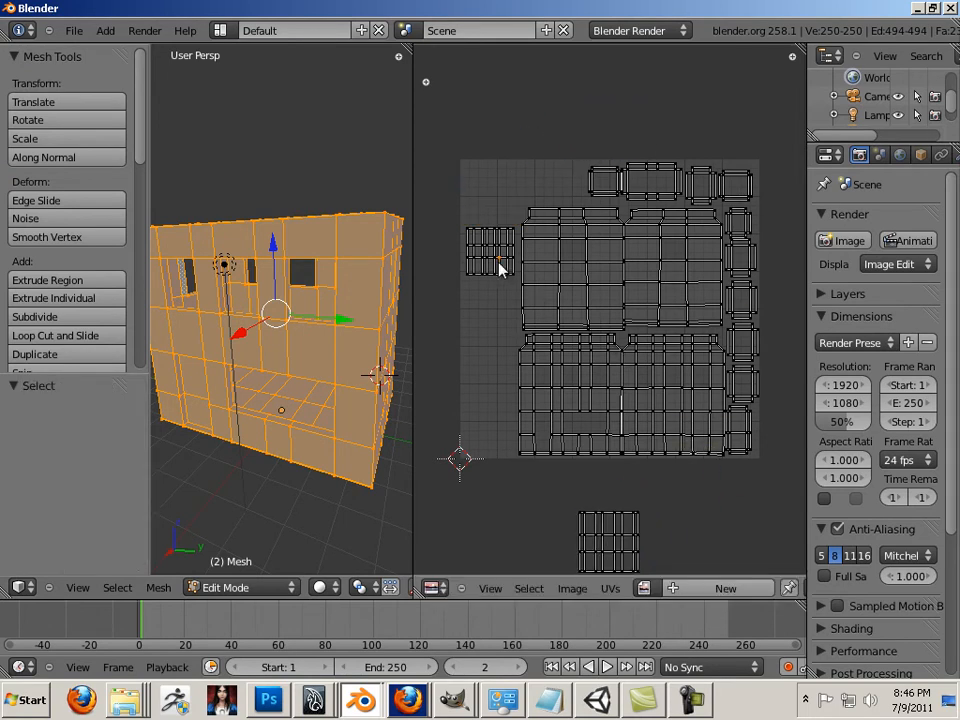
{"action": "key", "text": "l"}
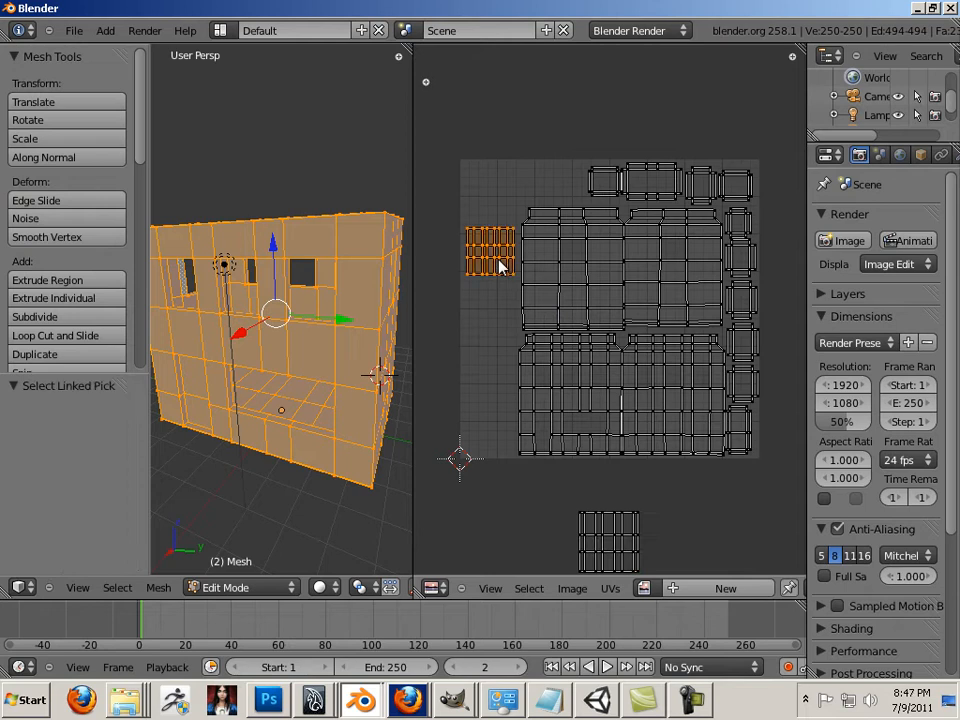
{"action": "key", "text": "g"}
{"action": "left_click", "coordinate": [739, 561]}
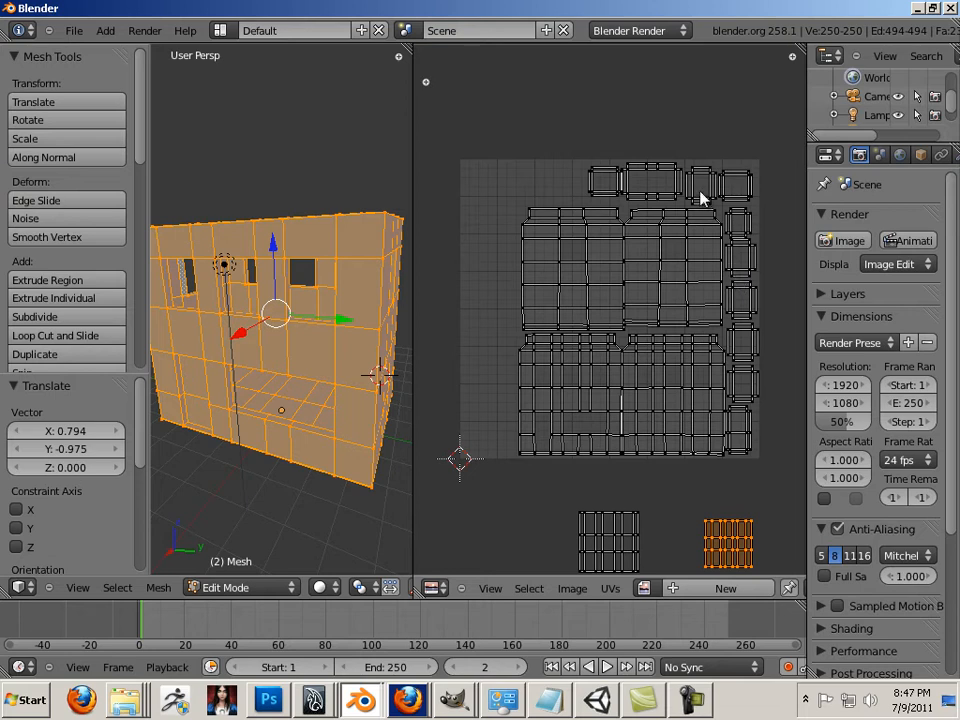
Step: Reselect the entire building mesh in edit mode so its full UV layout is displayed
{"action": "scroll", "coordinate": [680, 204], "scroll_direction": "up", "scroll_amount": 1}
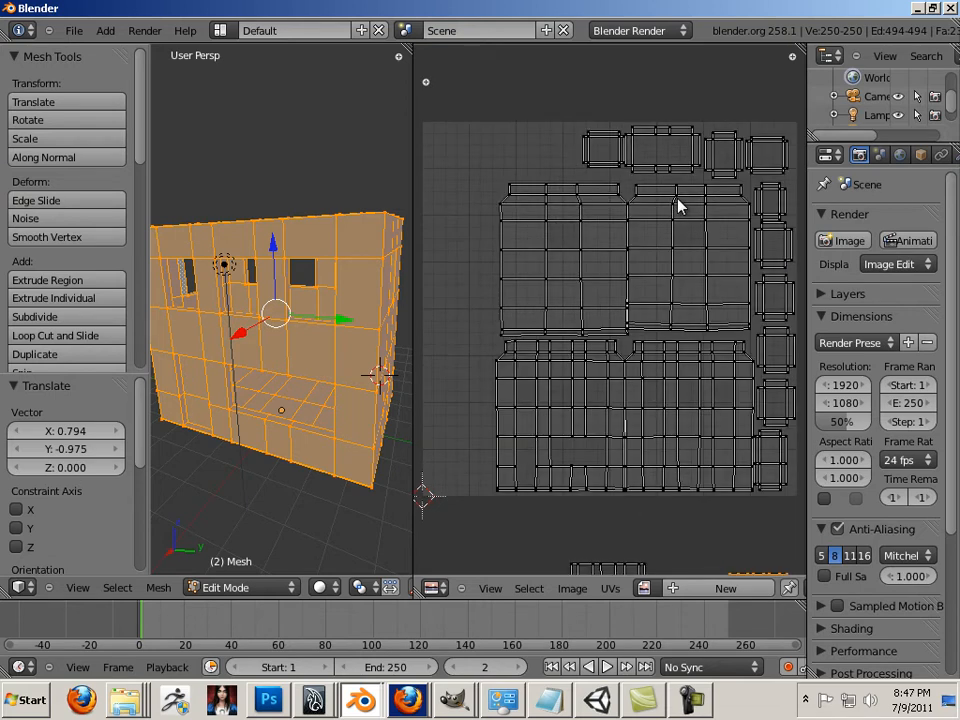
{"action": "right_click", "coordinate": [285, 215]}
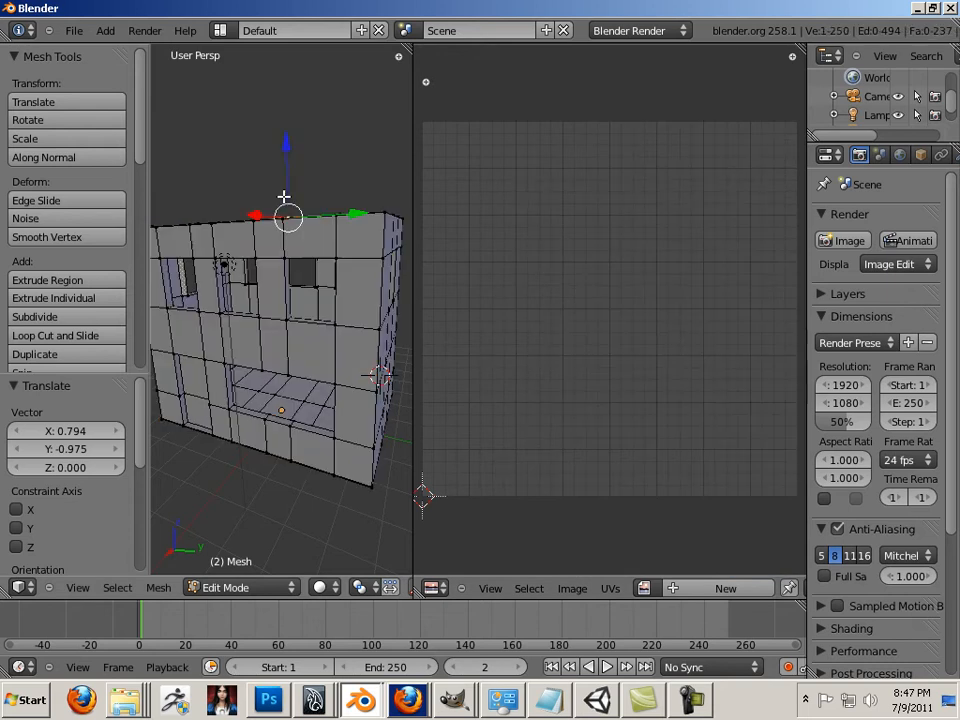
{"action": "key", "text": "Tab"}
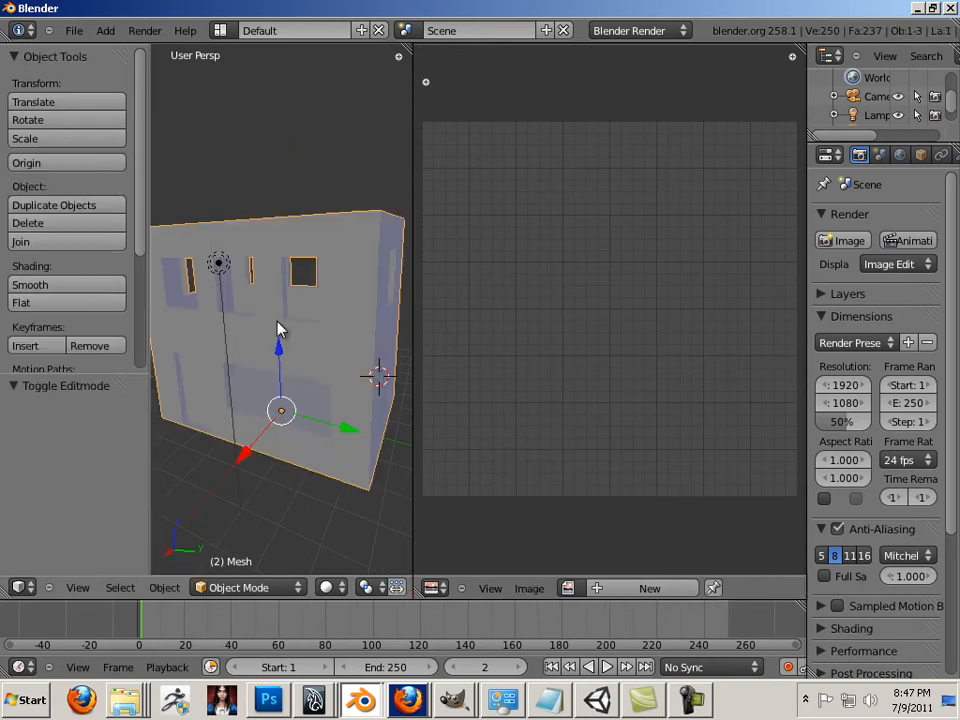
{"action": "key", "text": "Tab"}
{"action": "right_click", "coordinate": [330, 326]}
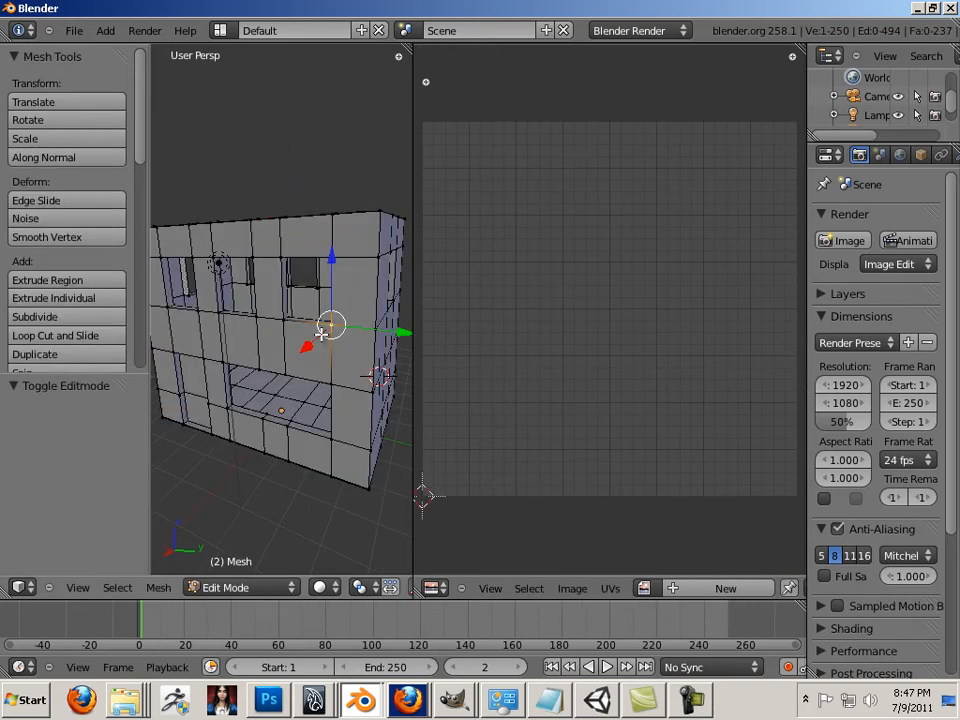
{"action": "key", "text": "a"}
{"action": "scroll", "coordinate": [322, 333], "scroll_direction": "up", "scroll_amount": 2}
{"action": "key", "text": "a"}
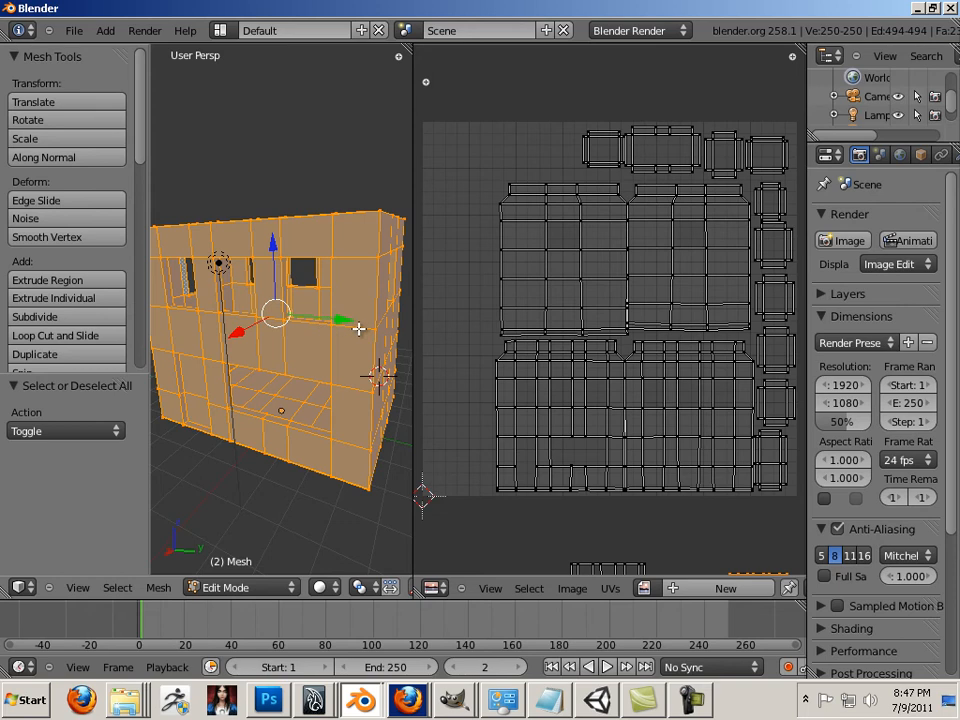
{"action": "scroll", "coordinate": [335, 333], "scroll_direction": "up", "scroll_amount": 3}
{"action": "middle_click_drag", "start_coordinate": [319, 399], "coordinate": [296, 403]}
{"action": "scroll", "coordinate": [290, 425], "scroll_direction": "down", "scroll_amount": 3}
{"action": "scroll", "coordinate": [321, 407], "scroll_direction": "up", "scroll_amount": 2}
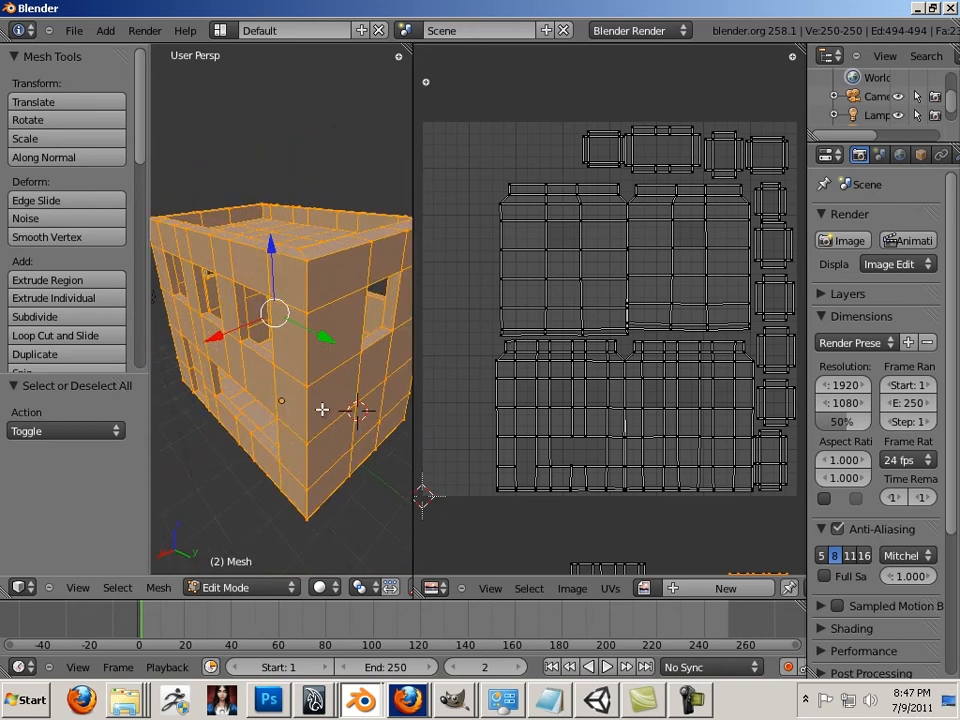
{"action": "right_click", "coordinate": [591, 397]}
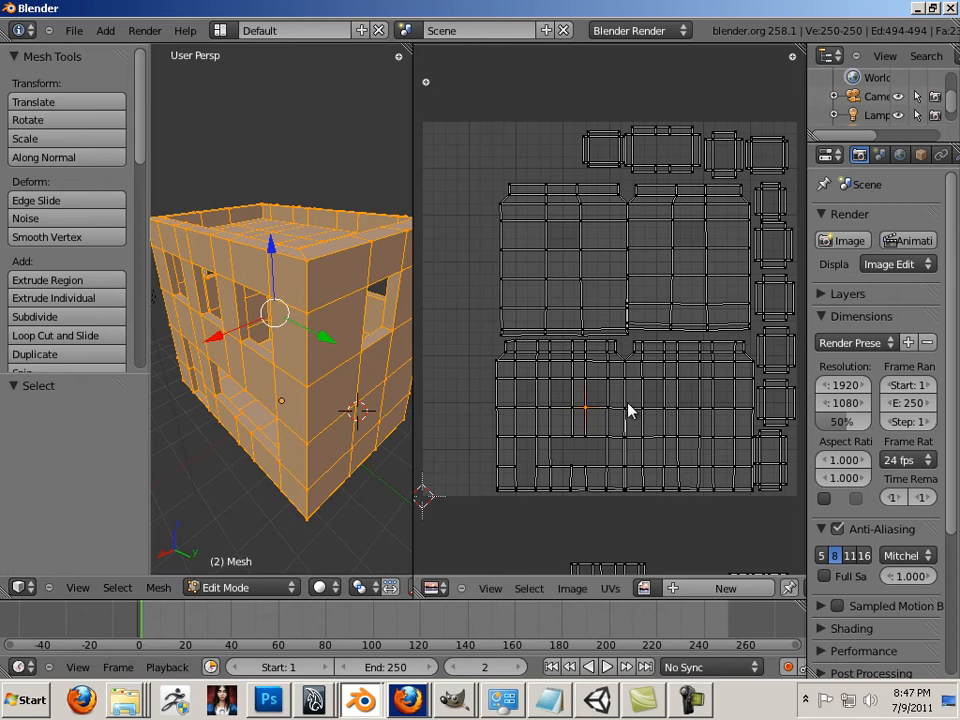
{"action": "scroll", "coordinate": [627, 409], "scroll_direction": "up", "scroll_amount": 1}
{"action": "scroll", "coordinate": [560, 380], "scroll_direction": "down", "scroll_amount": 2}
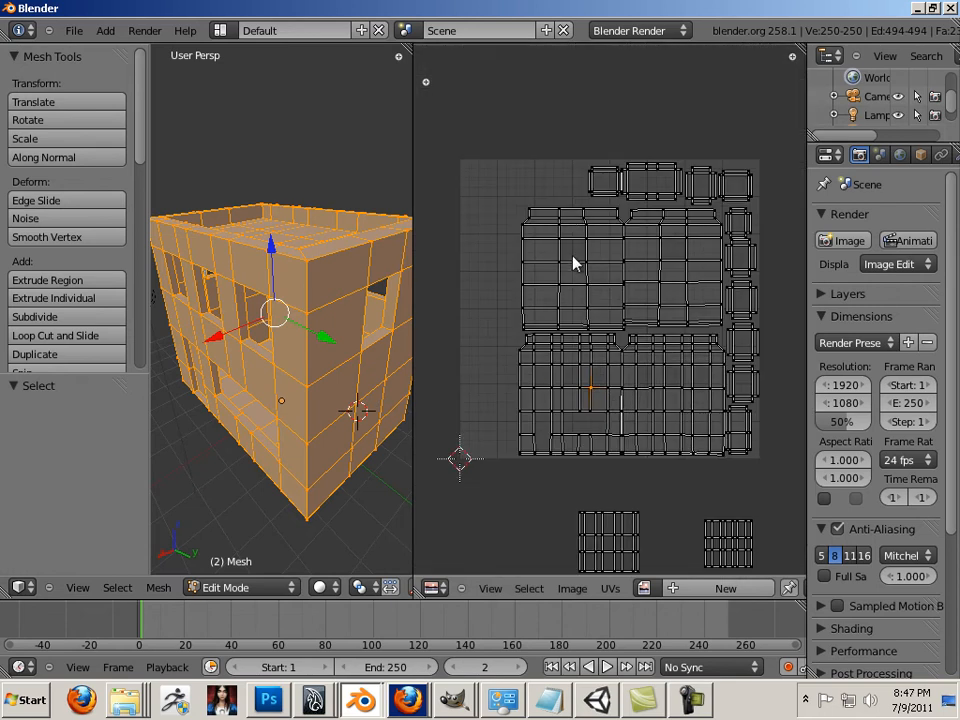
{"action": "scroll", "coordinate": [573, 263], "scroll_direction": "up", "scroll_amount": 1}
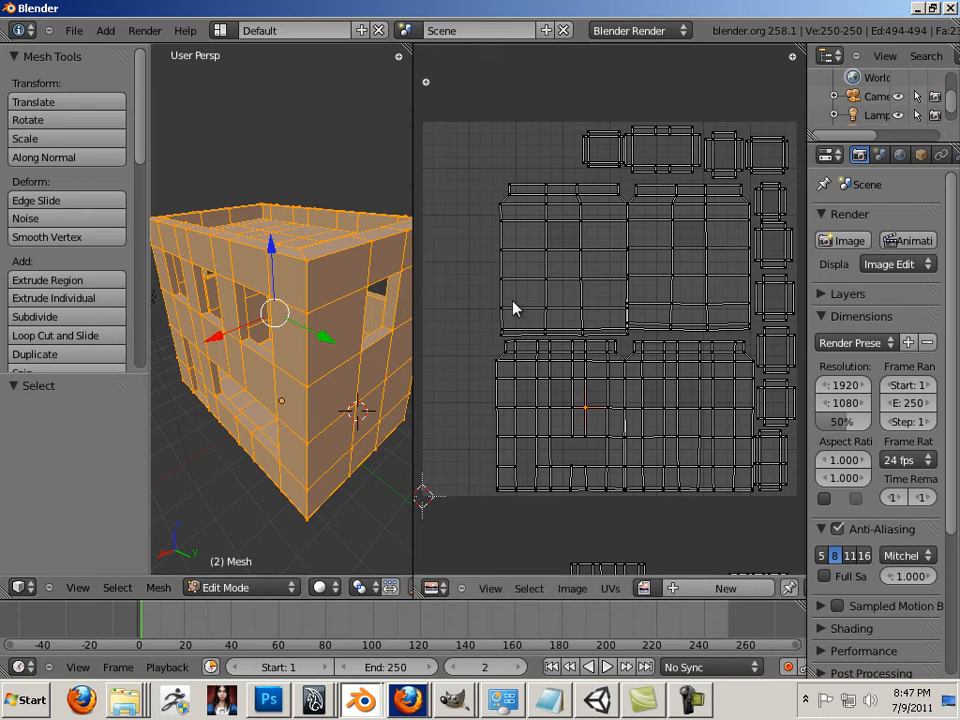
{"action": "scroll", "coordinate": [580, 321], "scroll_direction": "down", "scroll_amount": 1}
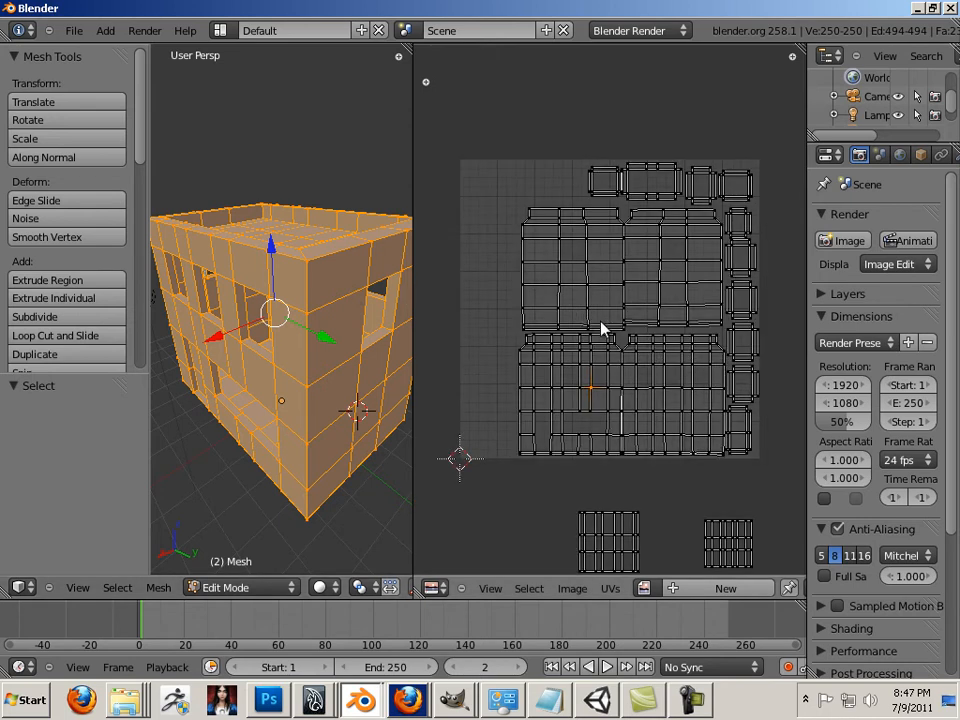
{"action": "key", "text": "l"}
{"action": "key", "text": "l"}
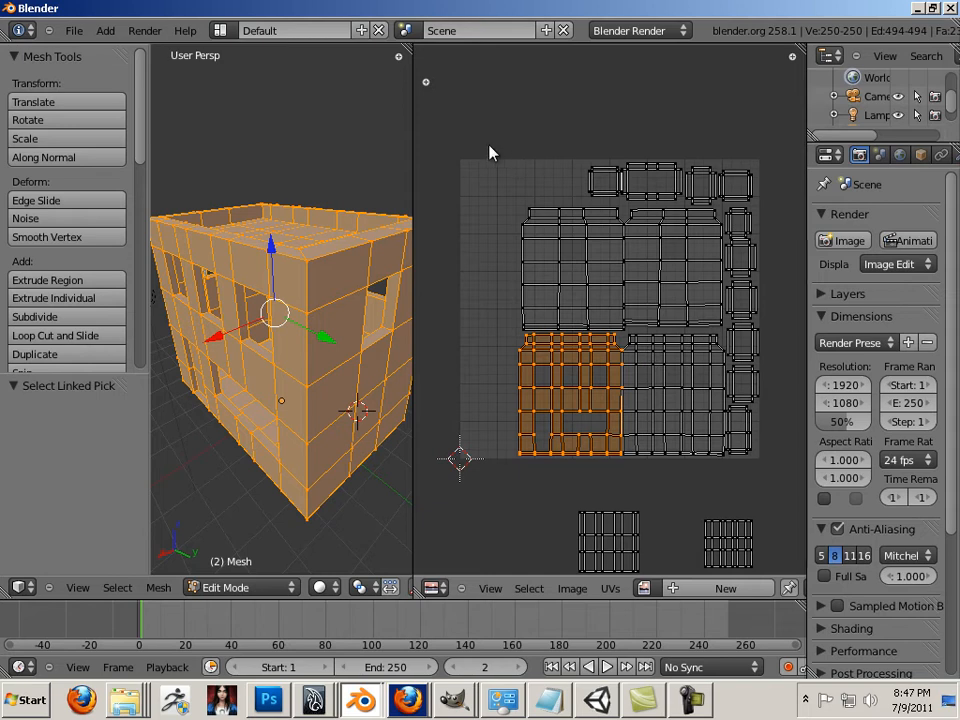
{"action": "right_click_drag", "start_coordinate": [488, 146], "coordinate": [488, 163]}
{"action": "key", "text": "ctrl+z"}
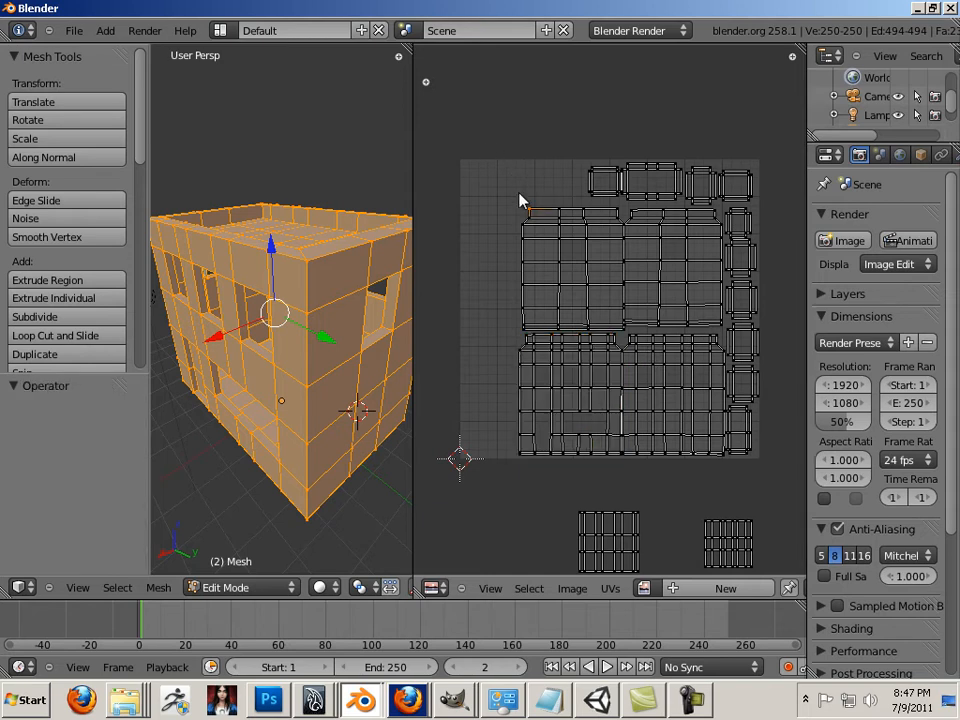
Step: Box-select all the UV islands in the tile, excluding the two below it, and scale them by about 1.233
{"action": "key", "text": "b"}
{"action": "left_click_drag", "start_coordinate": [477, 137], "coordinate": [789, 476]}
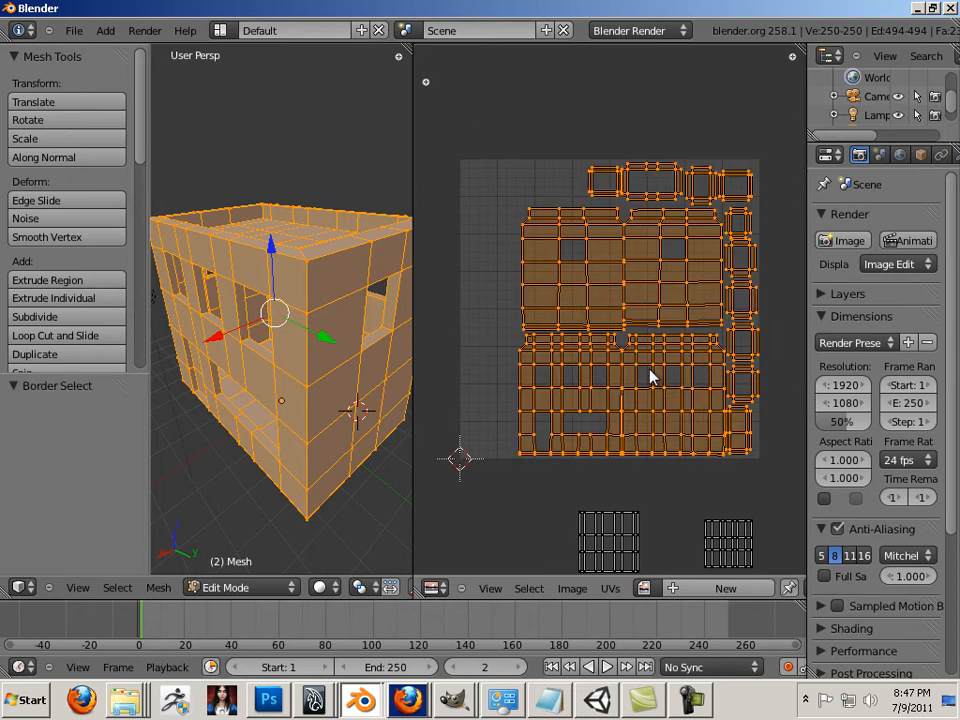
{"action": "key", "text": "s"}
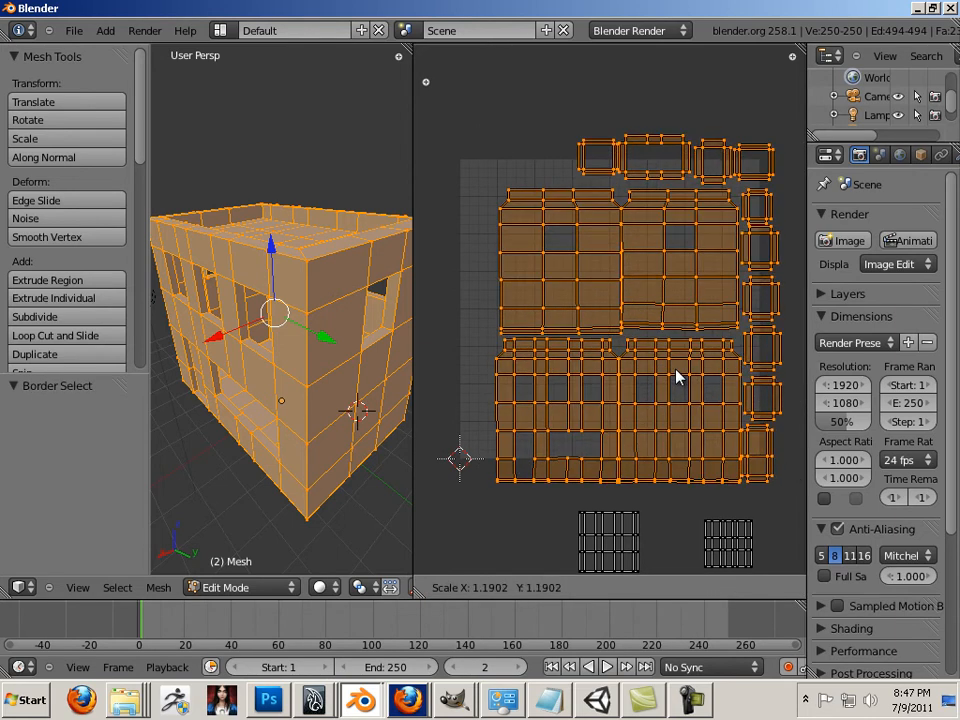
{"action": "left_click", "coordinate": [680, 377]}
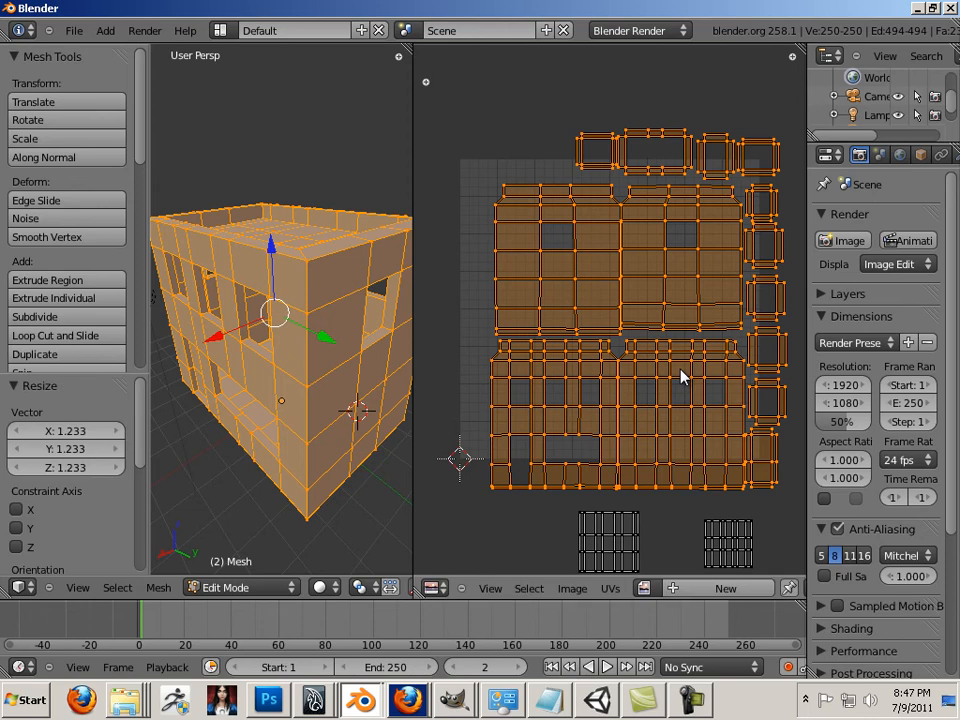
Step: Move the selected UV islands about 0.031 in X and 0.1 in Y, aligning their lower edge with the tile
{"action": "key", "text": "g"}
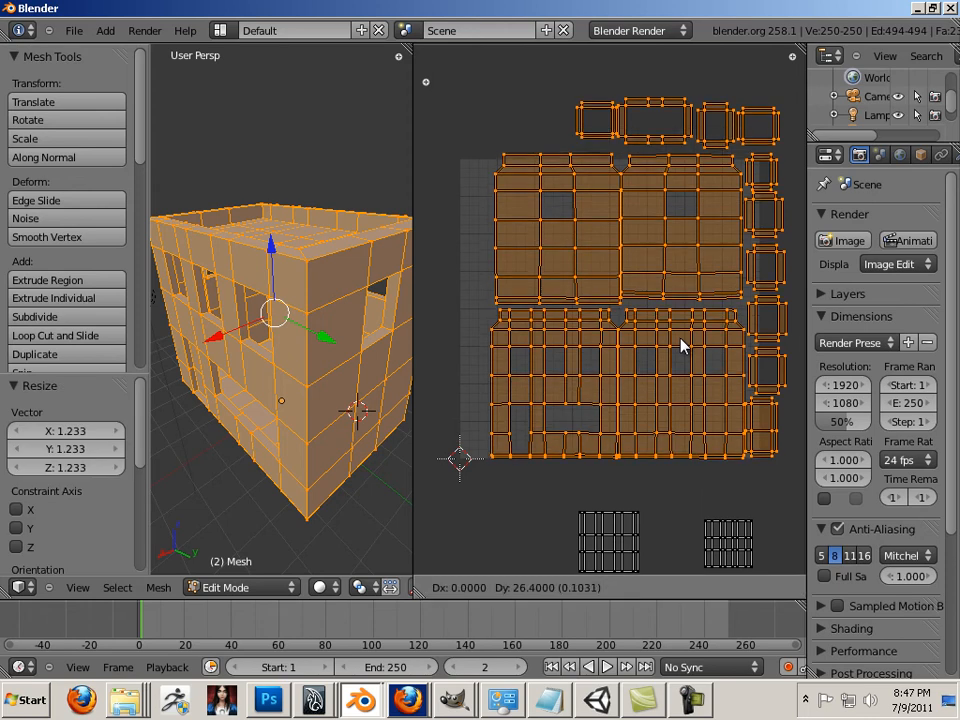
{"action": "left_click", "coordinate": [690, 346]}
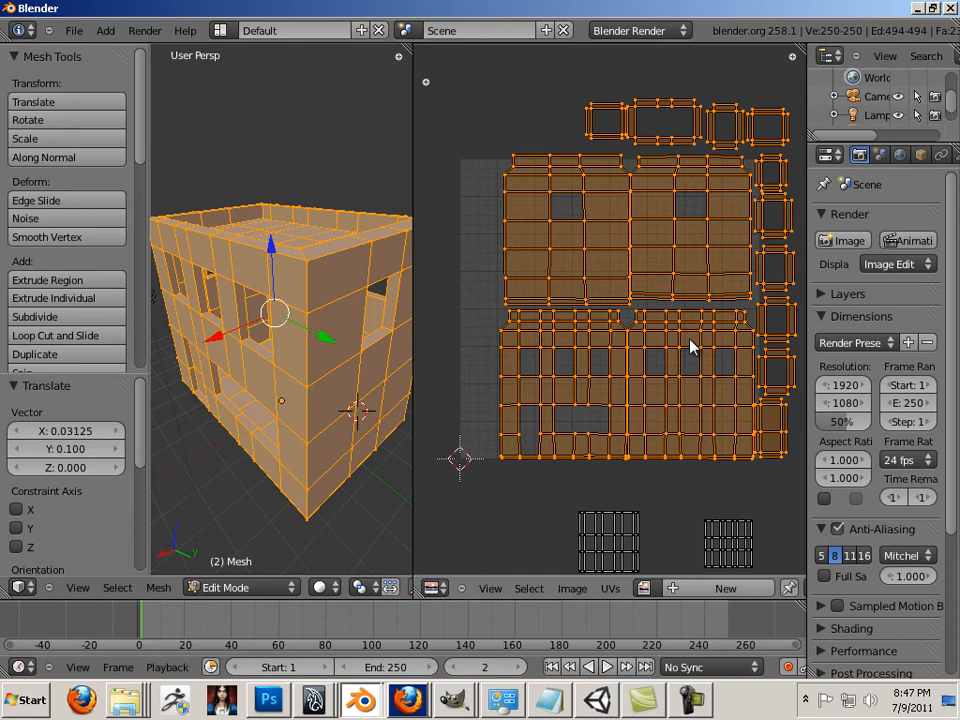
{"action": "key", "text": "r"}
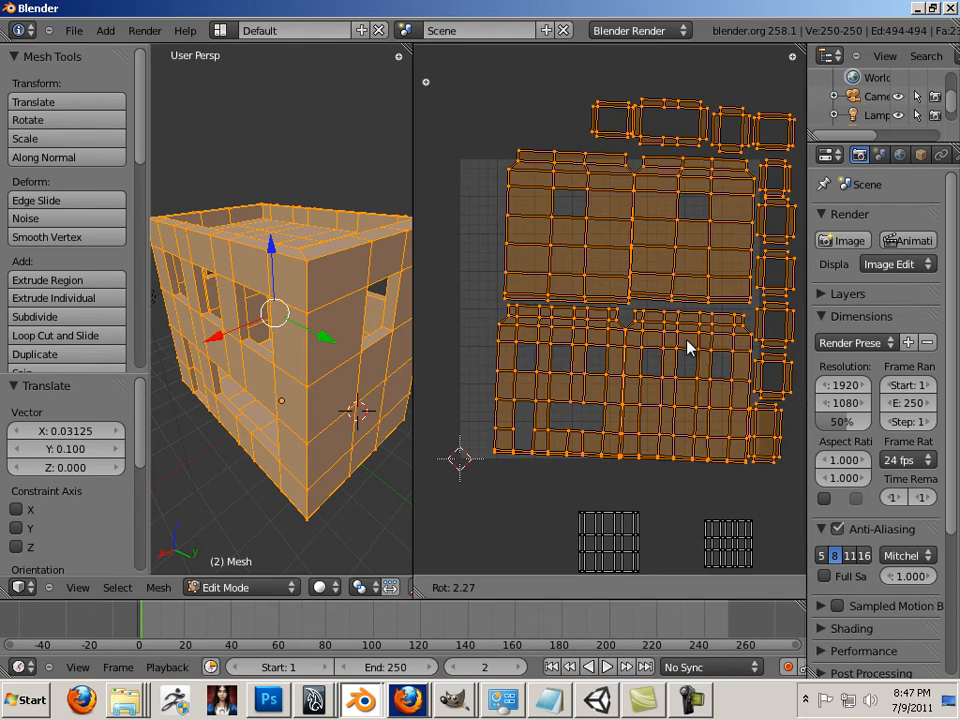
{"action": "right_click", "coordinate": [688, 346]}
Step: Scale the selected UV islands by about 0.96 and nudge them slightly right and down against the tile's lower edge
{"action": "key", "text": "s"}
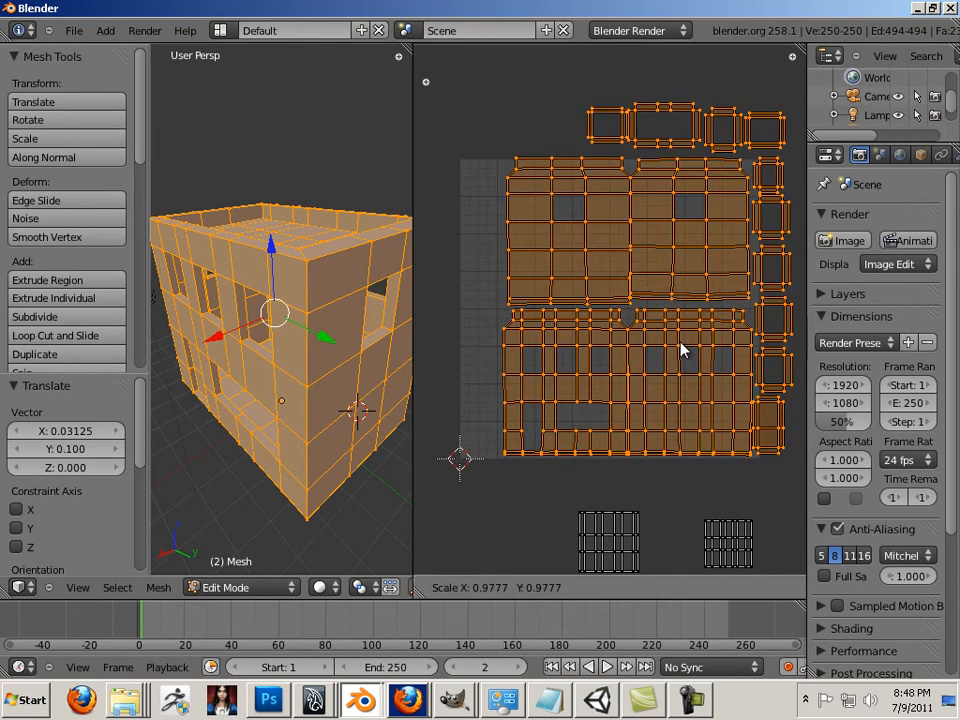
{"action": "left_click", "coordinate": [680, 347]}
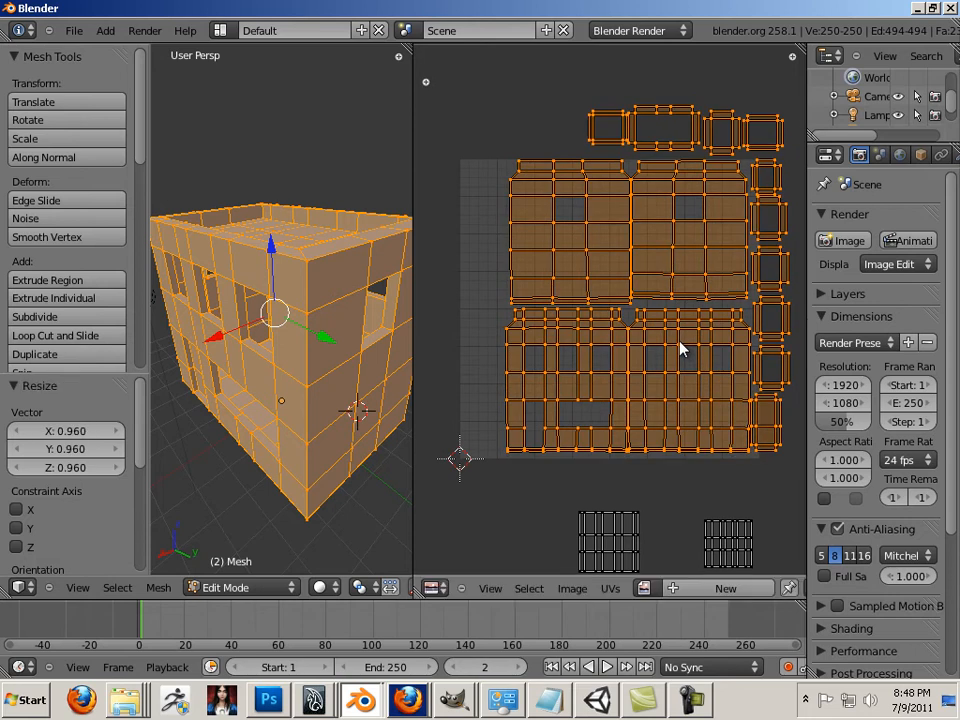
{"action": "key", "text": "g"}
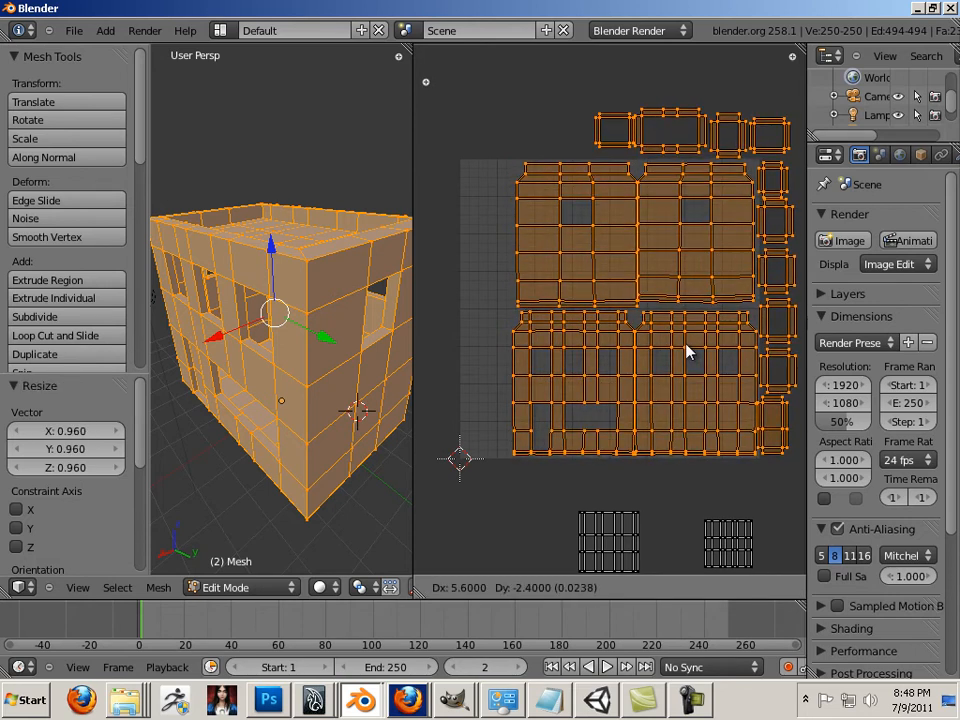
{"action": "left_click", "coordinate": [688, 352]}
Step: Select the lowest small UV island beside the tile and move it about -0.941 in X into the empty strip beside the lower walls
{"action": "right_click", "coordinate": [773, 414]}
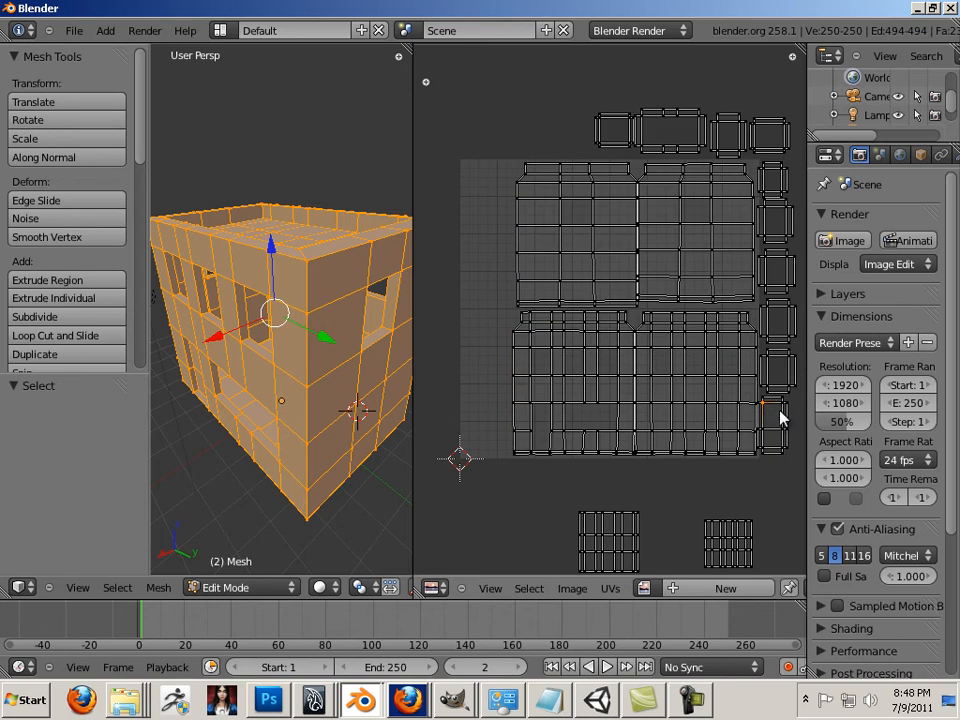
{"action": "key", "text": "l"}
{"action": "key", "text": "l"}
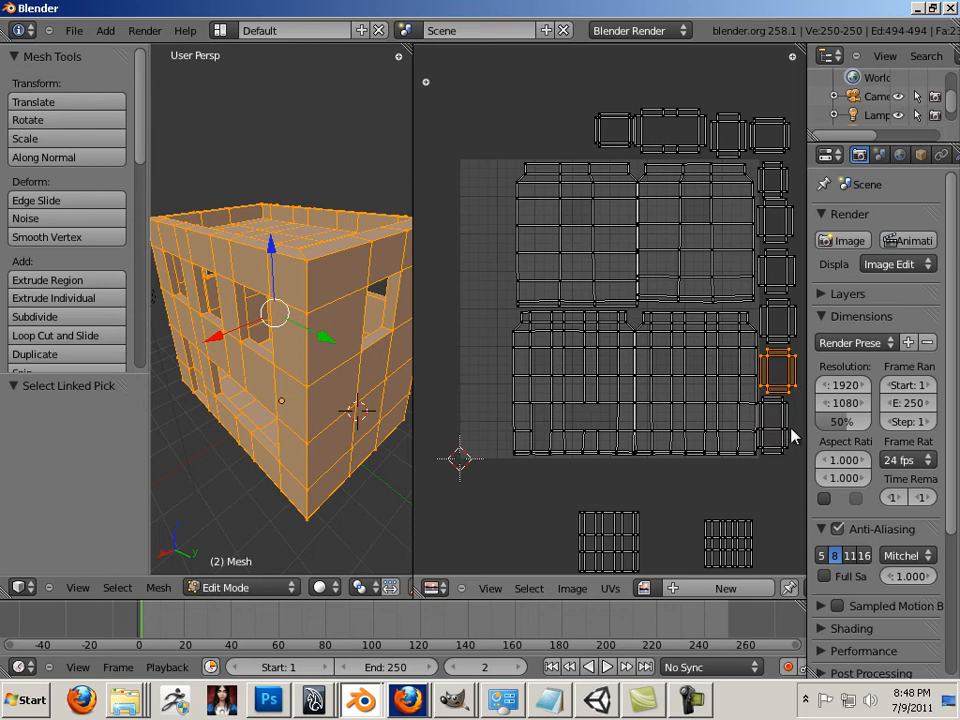
{"action": "key", "text": "l"}
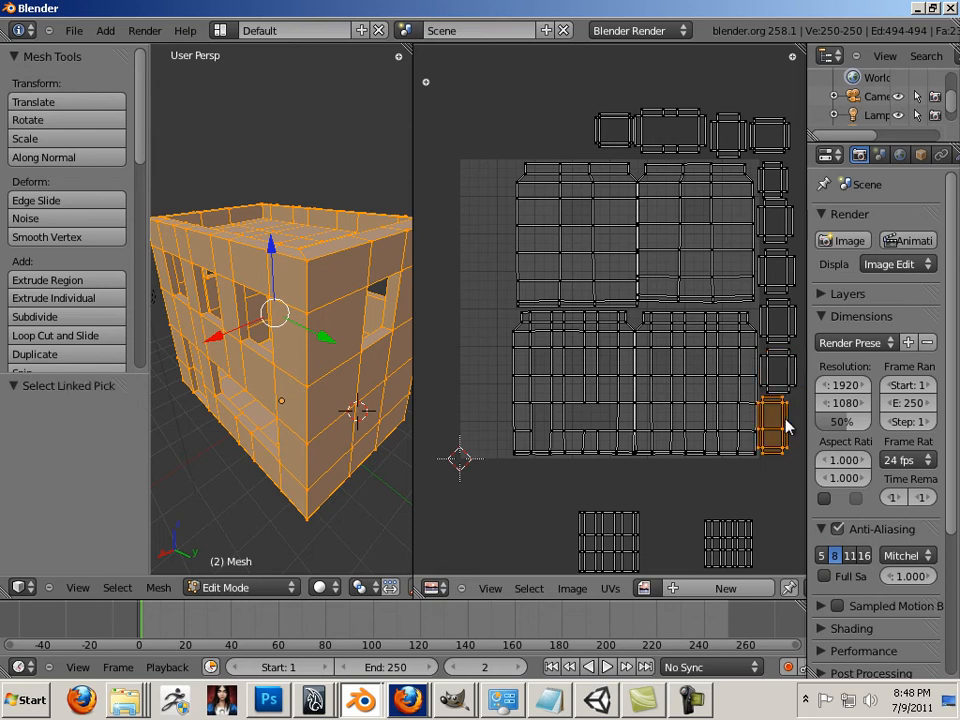
{"action": "key", "text": "g"}
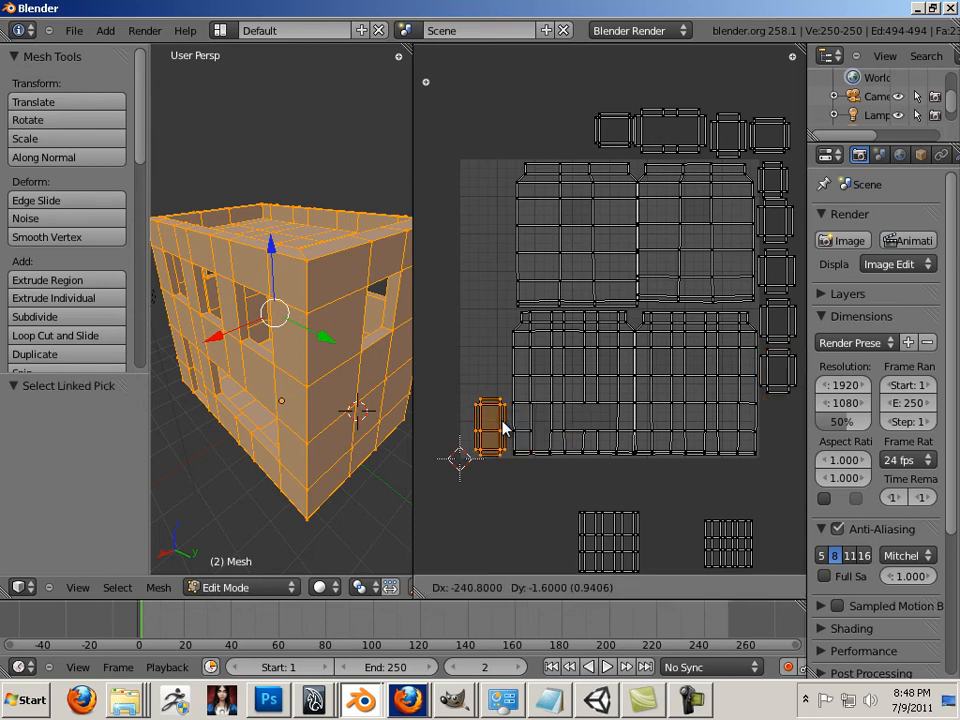
{"action": "left_click", "coordinate": [505, 428]}
Step: Widen the UV editor at the expense of the 3D view and frame the lower wall islands closely
{"action": "middle_click_drag", "start_coordinate": [491, 511], "coordinate": [475, 493]}
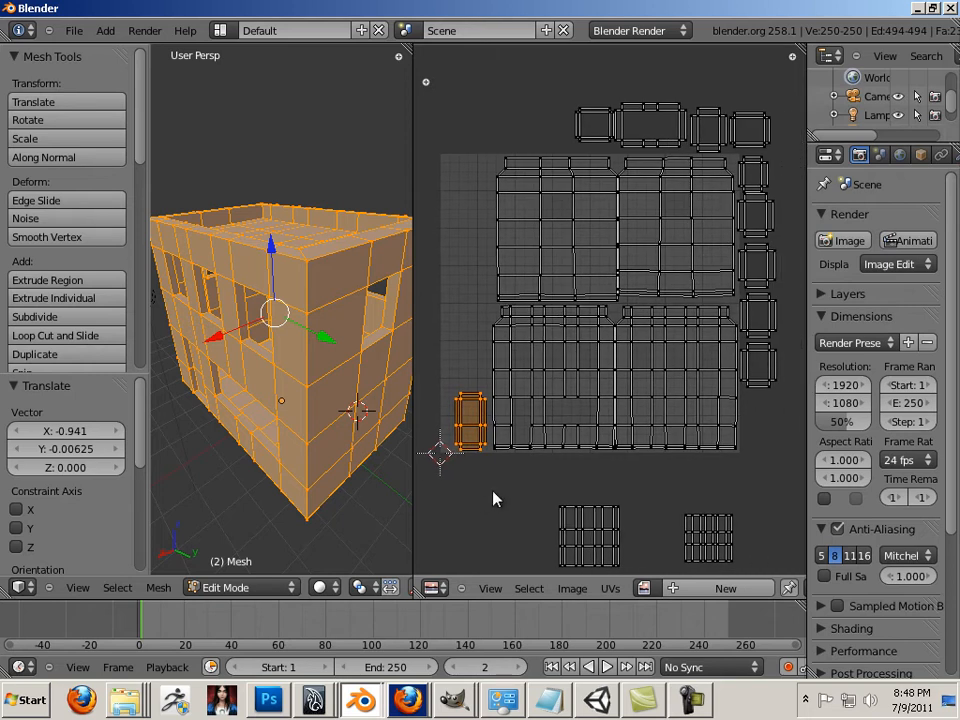
{"action": "scroll", "coordinate": [495, 499], "scroll_direction": "up", "scroll_amount": 2}
{"action": "middle_click_drag", "start_coordinate": [604, 447], "coordinate": [546, 436]}
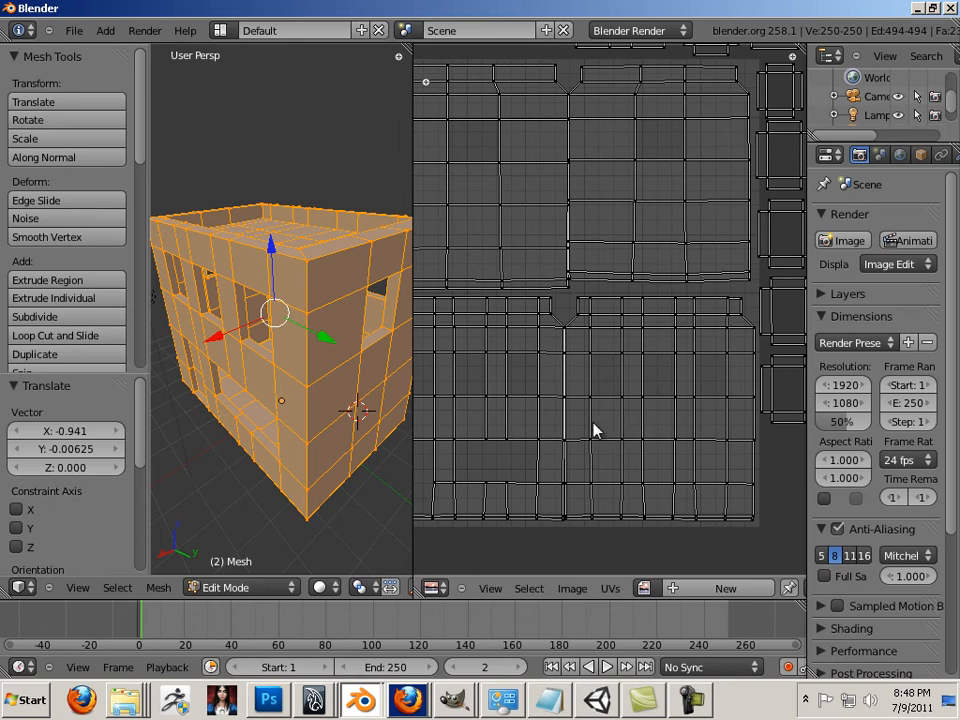
{"action": "right_click", "coordinate": [700, 396]}
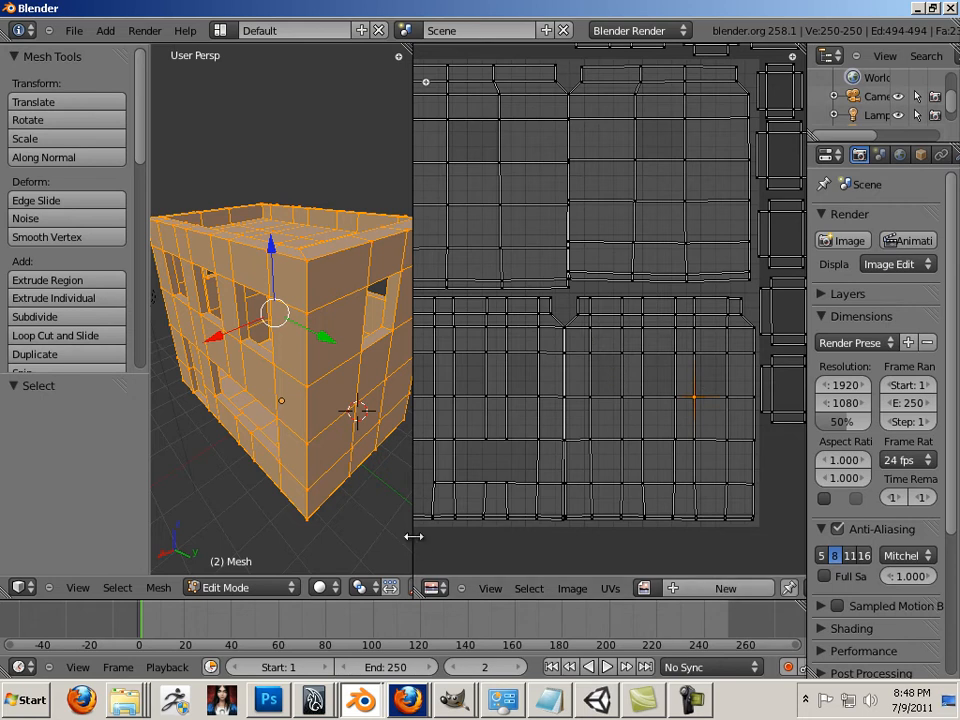
{"action": "left_click_drag", "start_coordinate": [412, 537], "coordinate": [242, 514]}
{"action": "scroll", "coordinate": [551, 219], "scroll_direction": "down", "scroll_amount": 2}
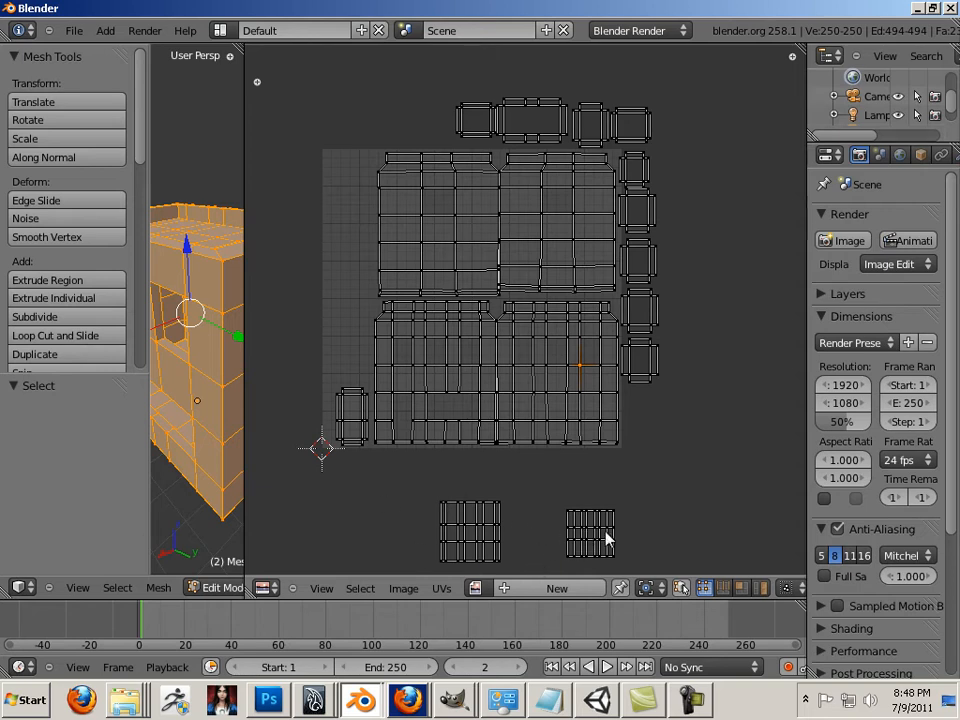
{"action": "scroll", "coordinate": [418, 491], "scroll_direction": "up", "scroll_amount": 2}
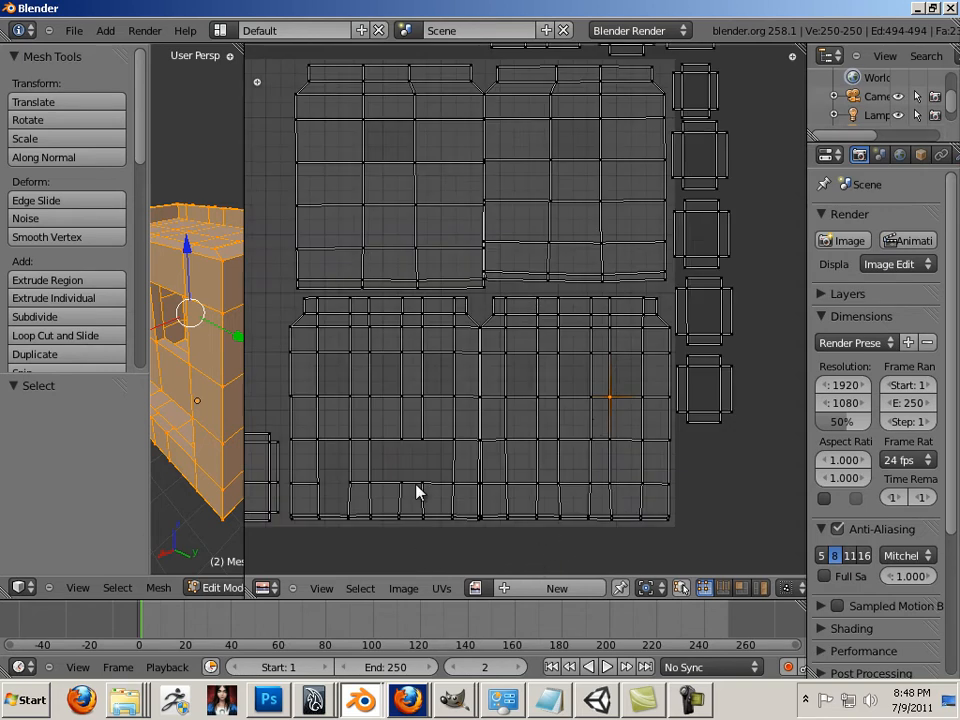
{"action": "scroll", "coordinate": [545, 489], "scroll_direction": "down", "scroll_amount": 1}
{"action": "scroll", "coordinate": [544, 487], "scroll_direction": "up", "scroll_amount": 2}
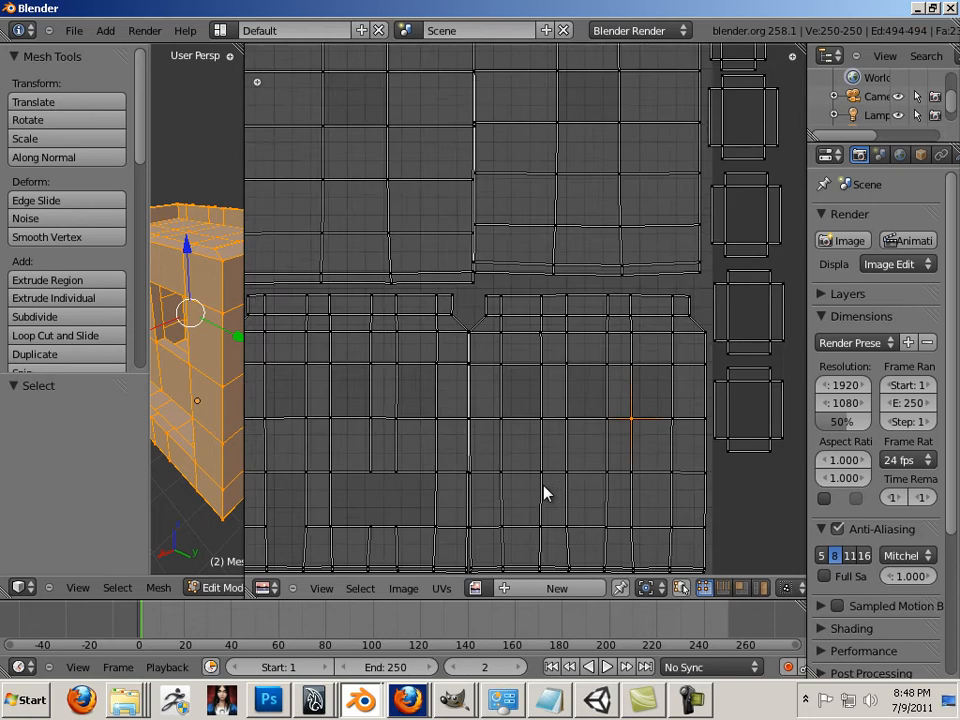
{"action": "scroll", "coordinate": [541, 484], "scroll_direction": "down", "scroll_amount": 1}
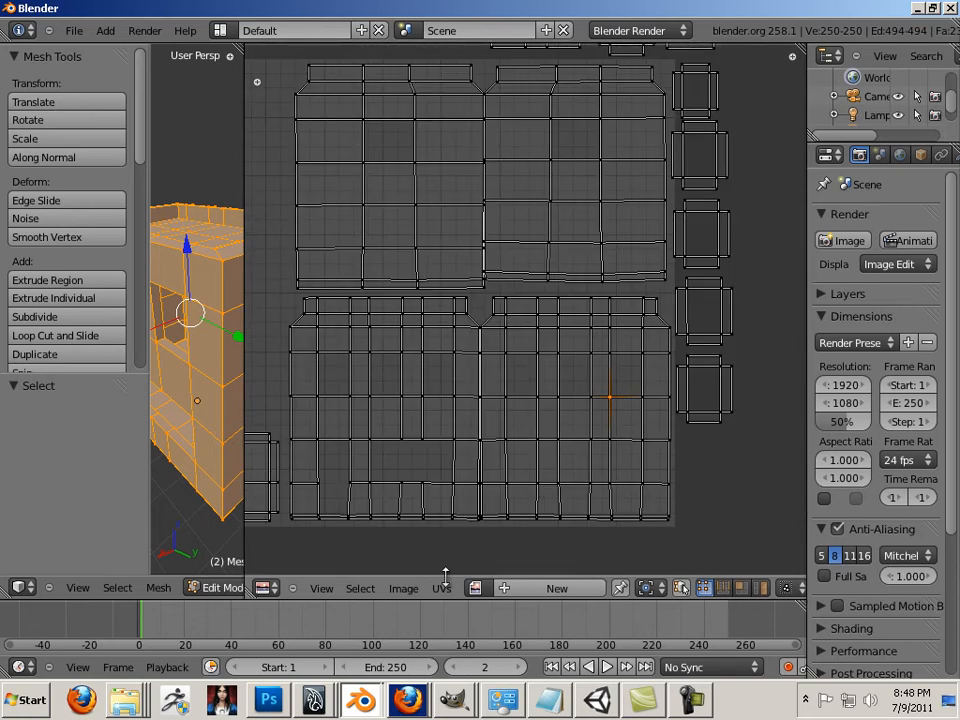
{"action": "left_click_drag", "start_coordinate": [243, 553], "coordinate": [665, 580]}
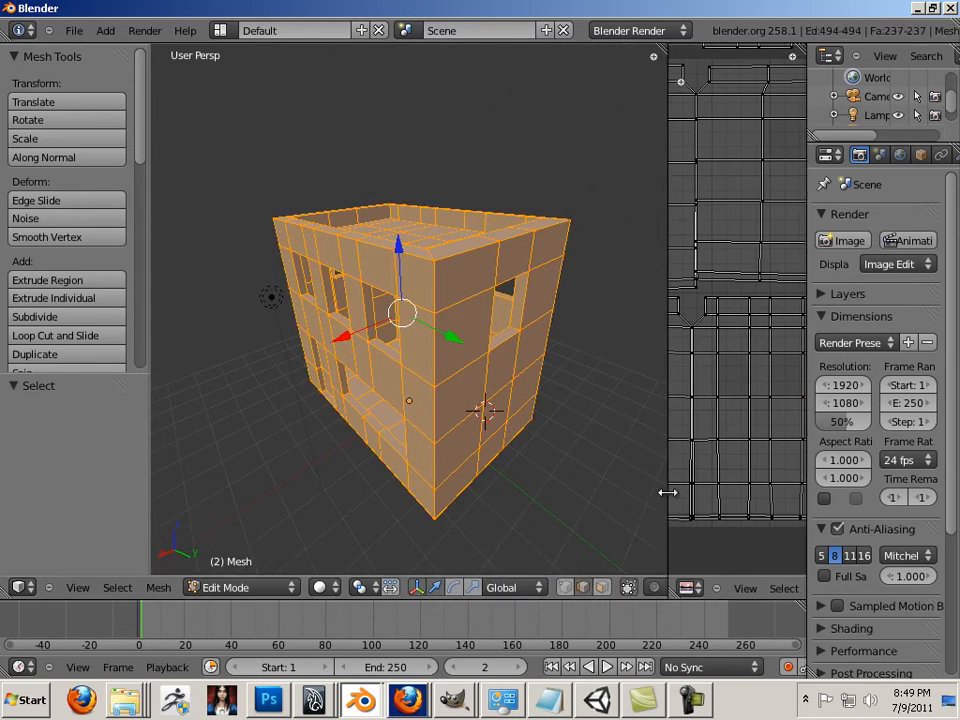
{"action": "left_click_drag", "start_coordinate": [664, 495], "coordinate": [262, 466]}
{"action": "scroll", "coordinate": [486, 441], "scroll_direction": "up", "scroll_amount": 4}
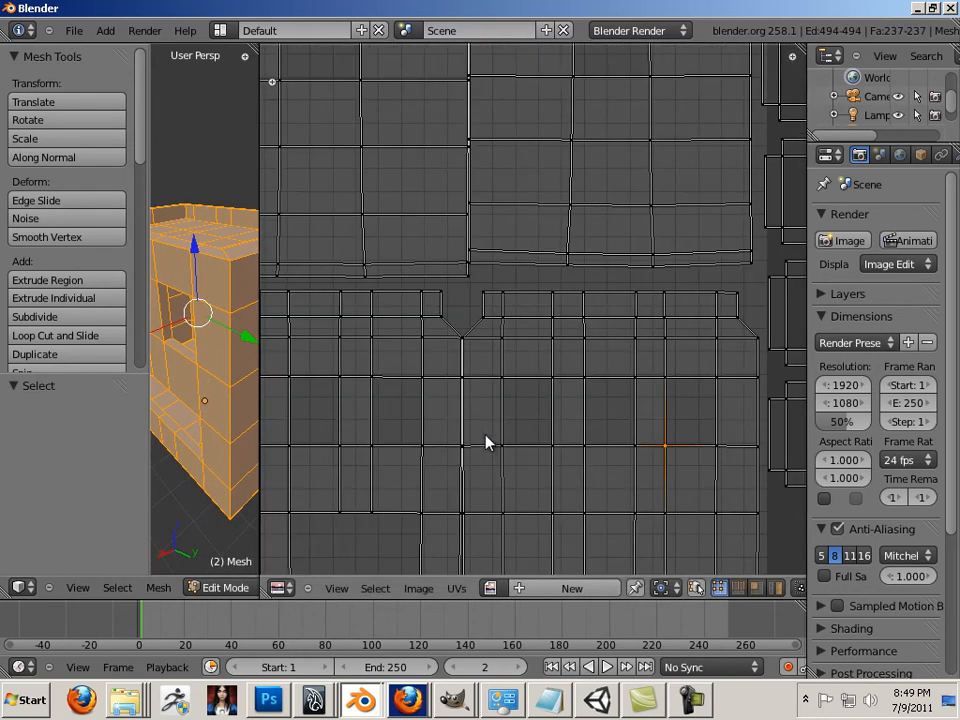
Step: Try to mark the UV edge loop around a window opening in the lower-right wall island as a seam
{"action": "left_click", "coordinate": [505, 421], "text": "alt+shift"}
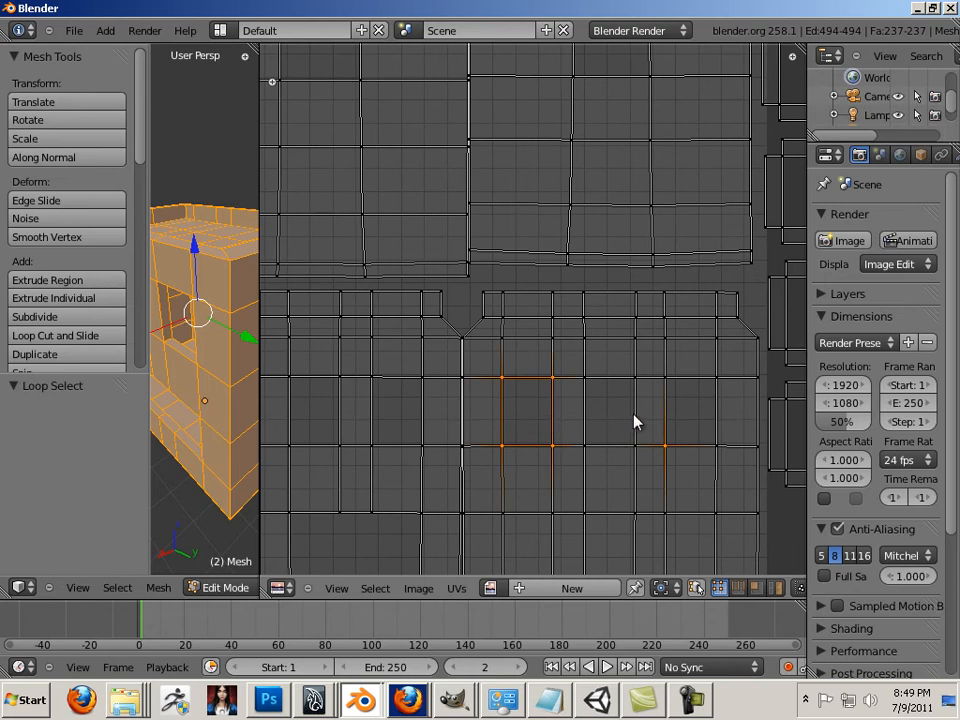
{"action": "scroll", "coordinate": [71, 266], "scroll_direction": "down", "scroll_amount": 4}
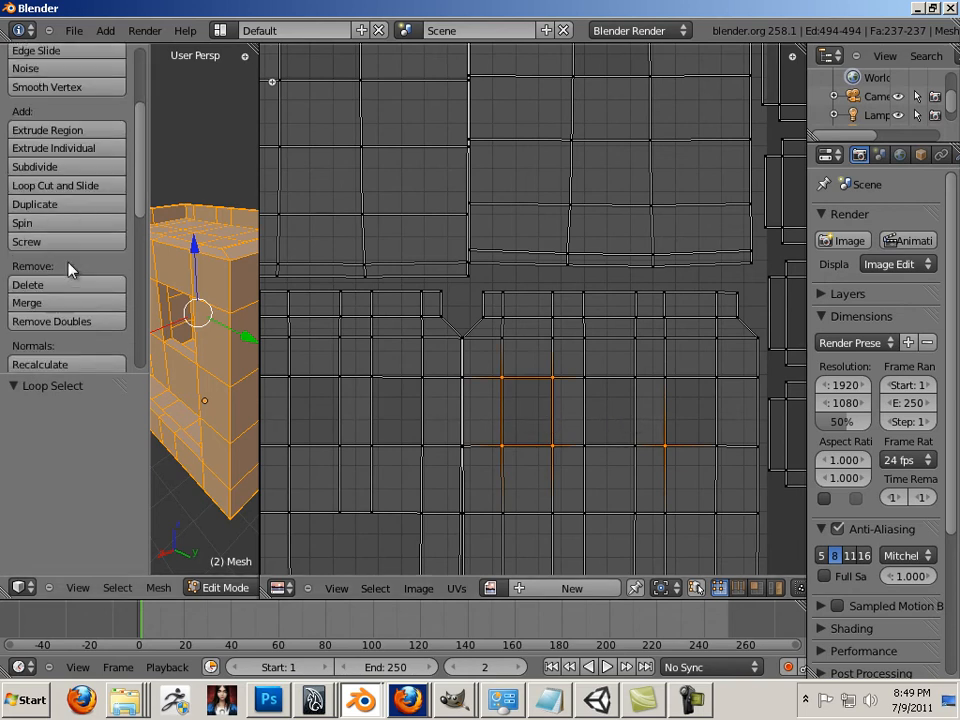
{"action": "scroll", "coordinate": [70, 300], "scroll_direction": "down", "scroll_amount": 3}
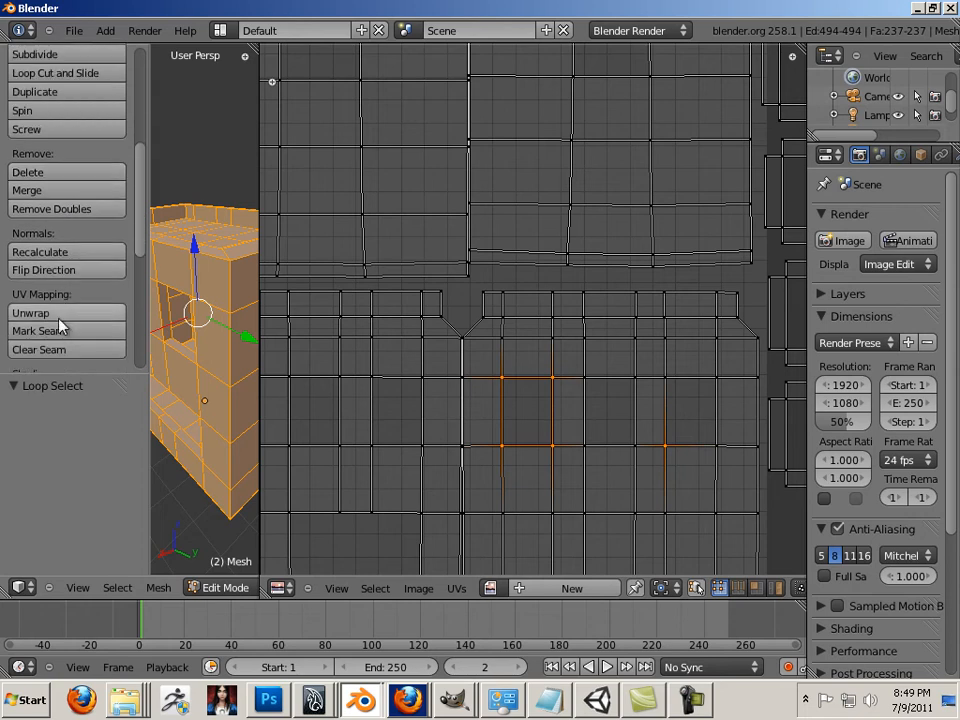
{"action": "left_click", "coordinate": [61, 330]}
{"action": "key", "text": "ctrl+z"}
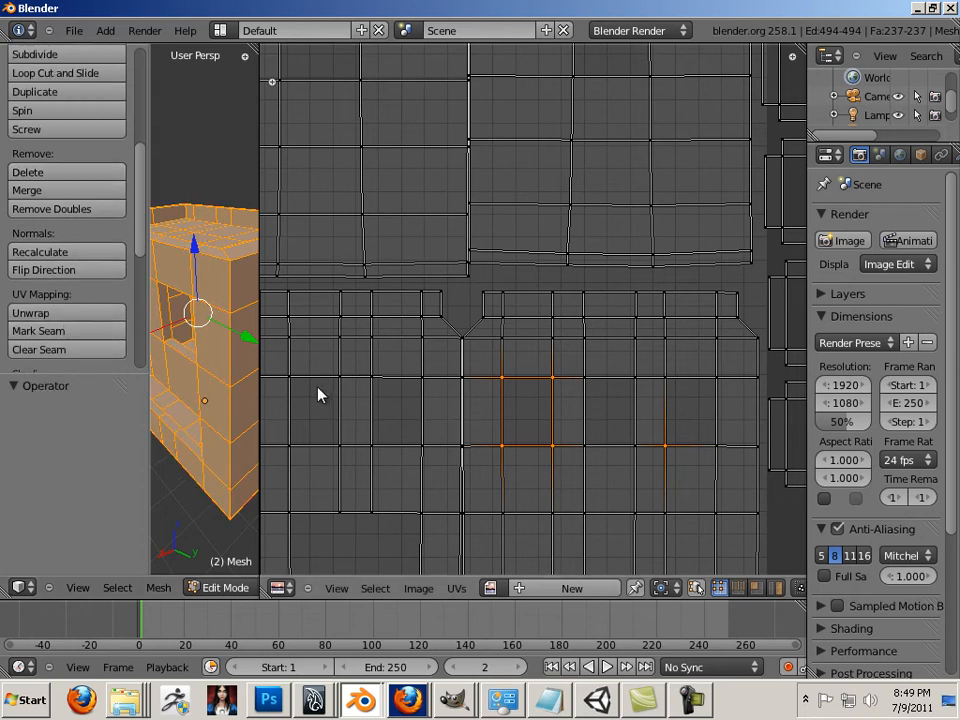
Step: Enable synced UV and mesh selection, and mark the edge loop around the lower-right wall's middle window opening as a seam
{"action": "left_click_drag", "start_coordinate": [258, 252], "coordinate": [278, 254]}
{"action": "left_click", "coordinate": [712, 588]}
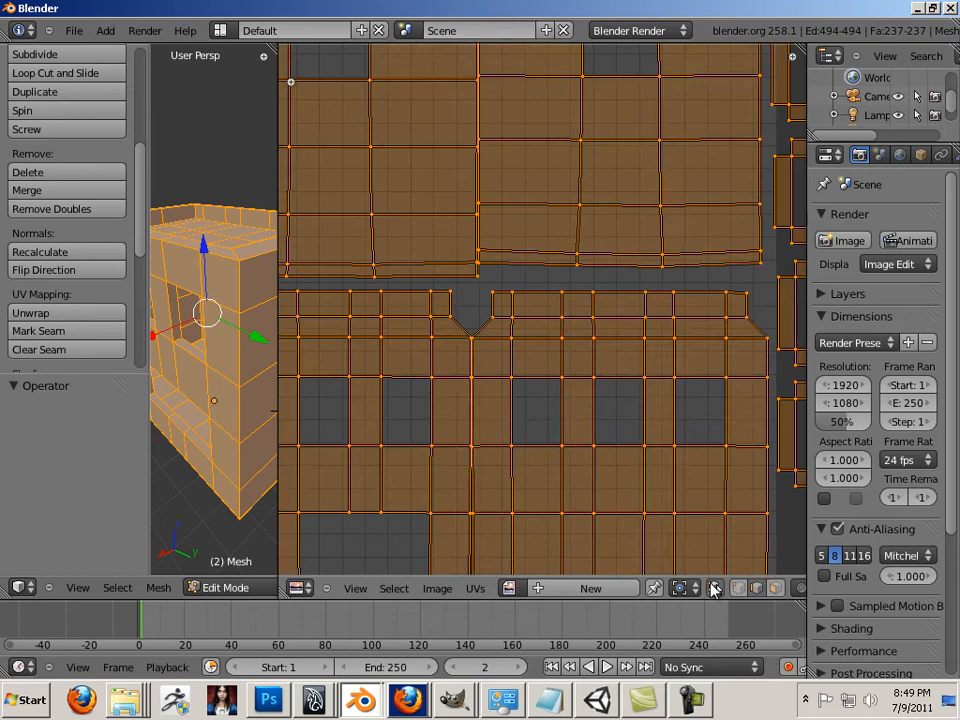
{"action": "right_click", "coordinate": [639, 454]}
{"action": "right_click", "coordinate": [643, 424], "text": "alt"}
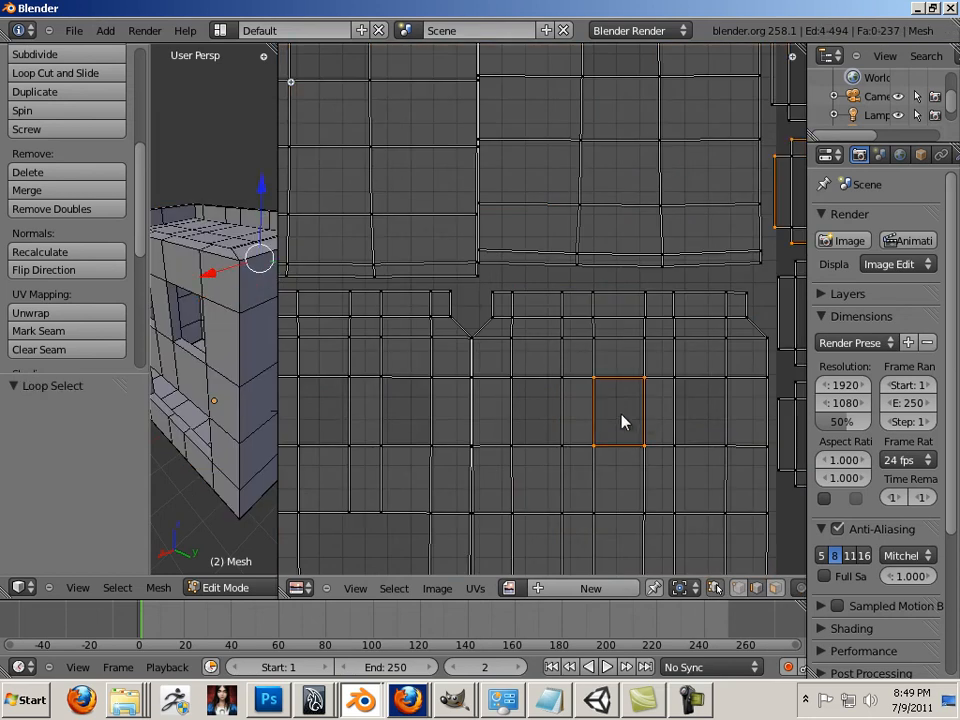
{"action": "left_click", "coordinate": [48, 332]}
Step: Mark seams around the two outer window openings of the lower-right wall island
{"action": "right_click", "coordinate": [722, 424]}
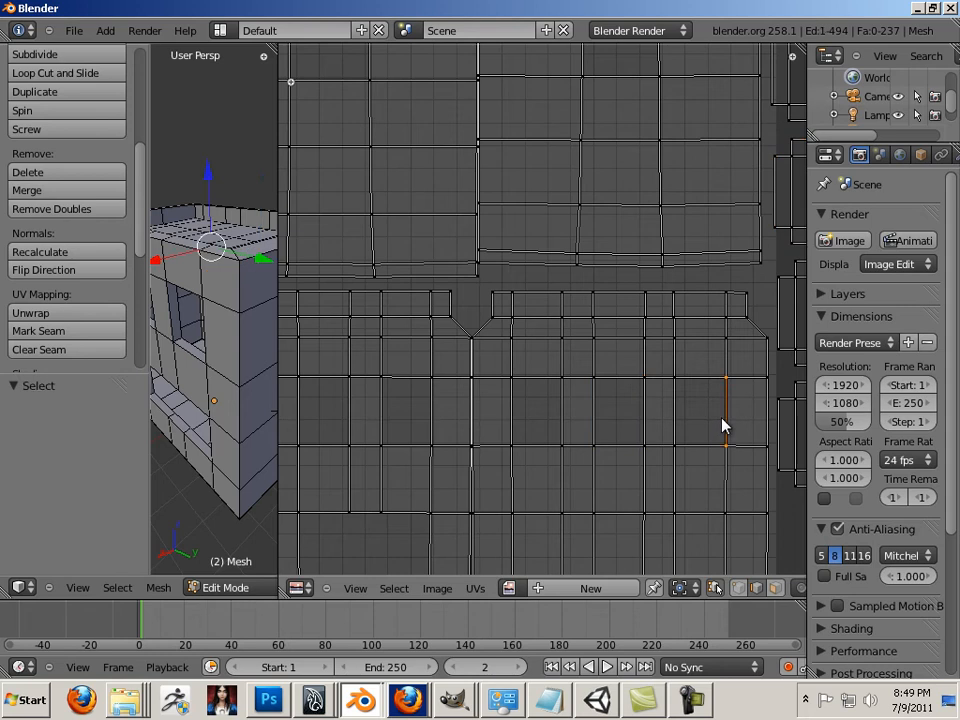
{"action": "right_click", "coordinate": [724, 424], "text": "alt"}
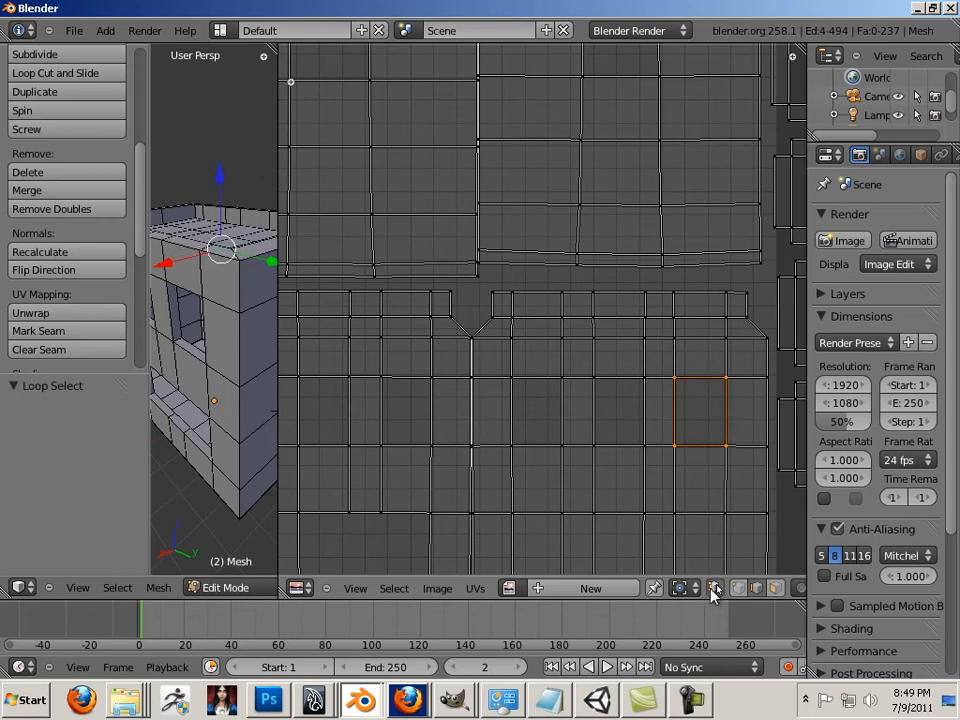
{"action": "left_click", "coordinate": [36, 332]}
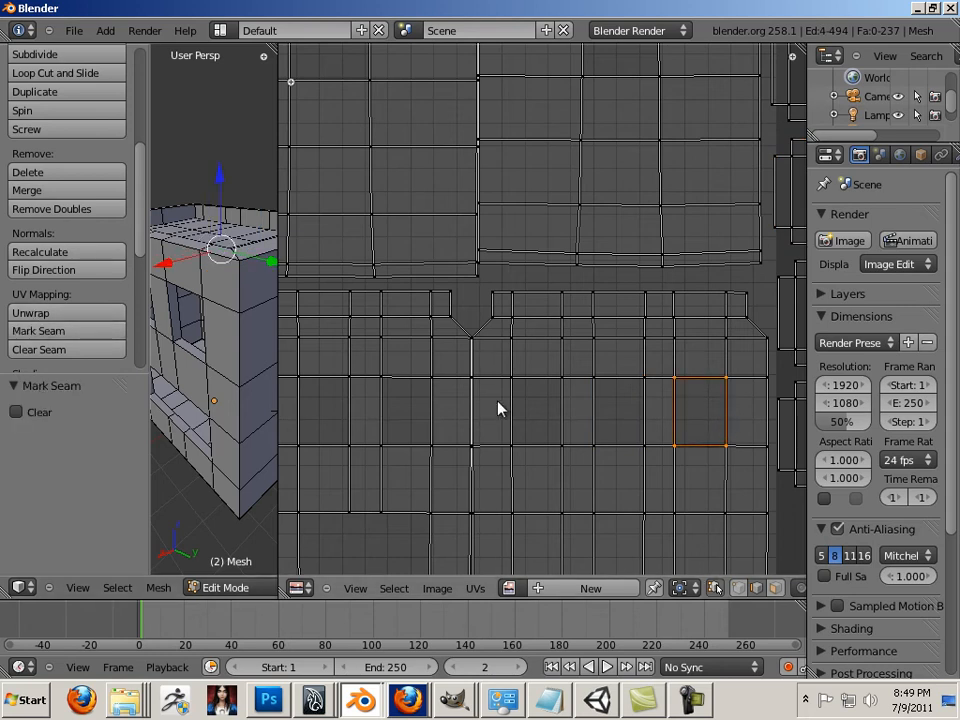
{"action": "right_click", "coordinate": [557, 408]}
{"action": "right_click", "coordinate": [561, 414], "text": "alt"}
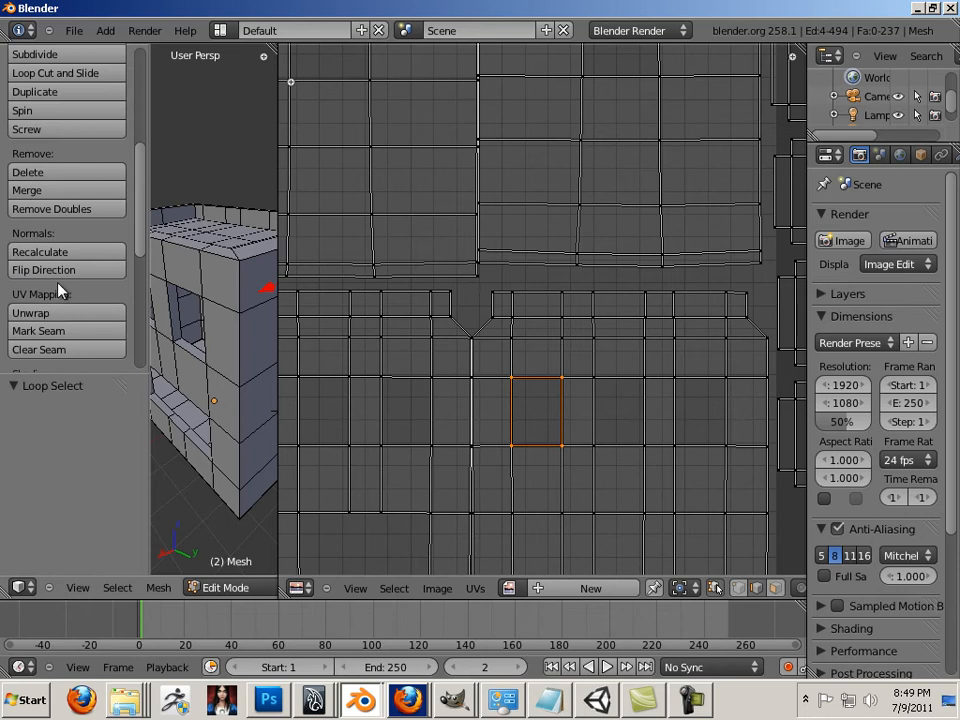
{"action": "left_click", "coordinate": [56, 331]}
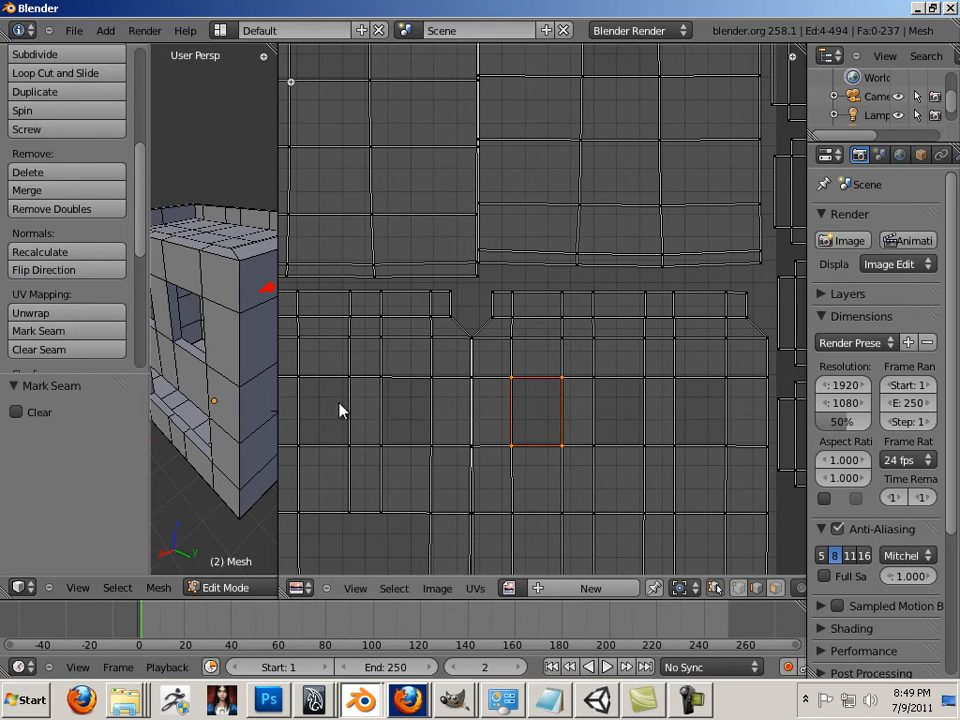
Step: Mark seams around the right and middle upper window openings of the lower-left wall island
{"action": "right_click", "coordinate": [432, 422]}
{"action": "right_click", "coordinate": [432, 422], "text": "alt"}
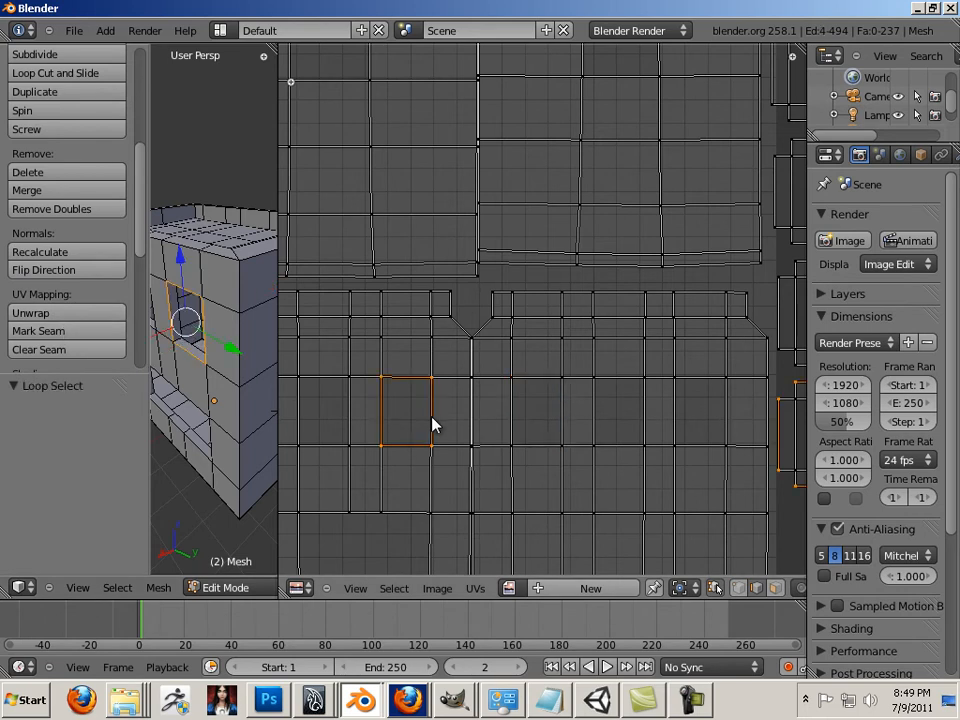
{"action": "left_click", "coordinate": [91, 335]}
{"action": "right_click", "coordinate": [347, 403]}
{"action": "right_click", "coordinate": [345, 409], "text": "alt"}
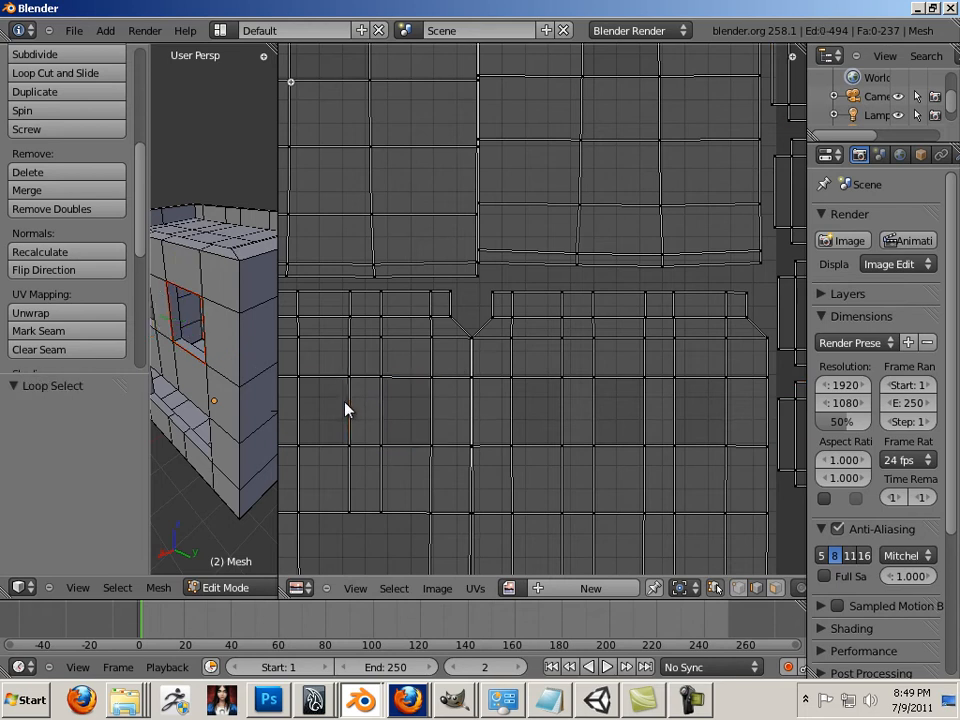
{"action": "left_click", "coordinate": [24, 330]}
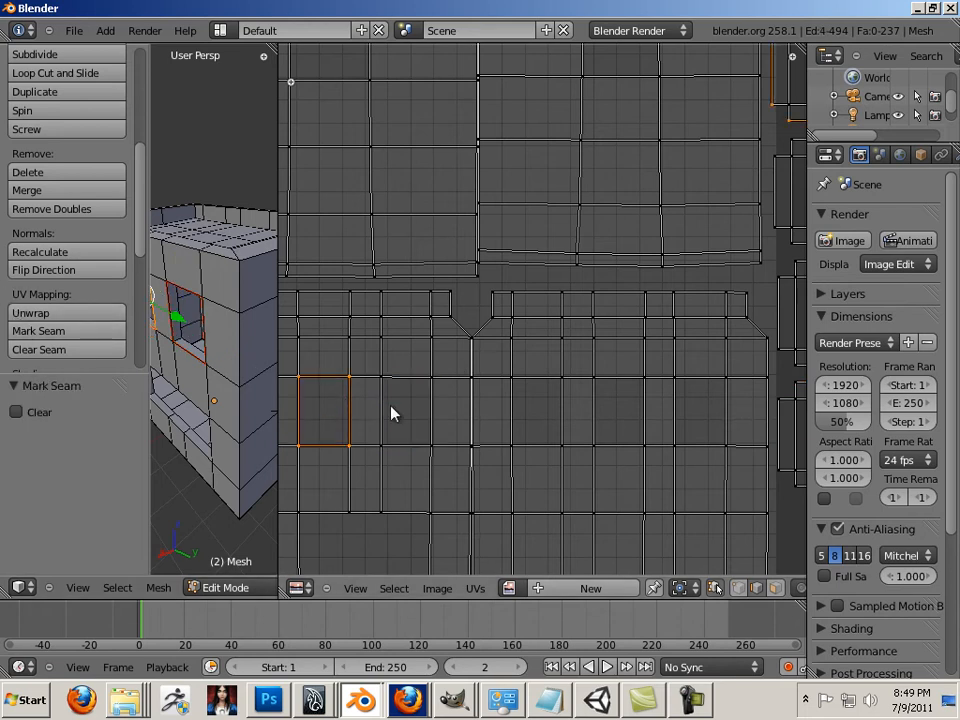
Step: Mark a seam around the leftmost upper window opening of the lower-left wall island
{"action": "middle_click_drag", "start_coordinate": [375, 415], "coordinate": [459, 326]}
{"action": "right_click", "coordinate": [440, 302]}
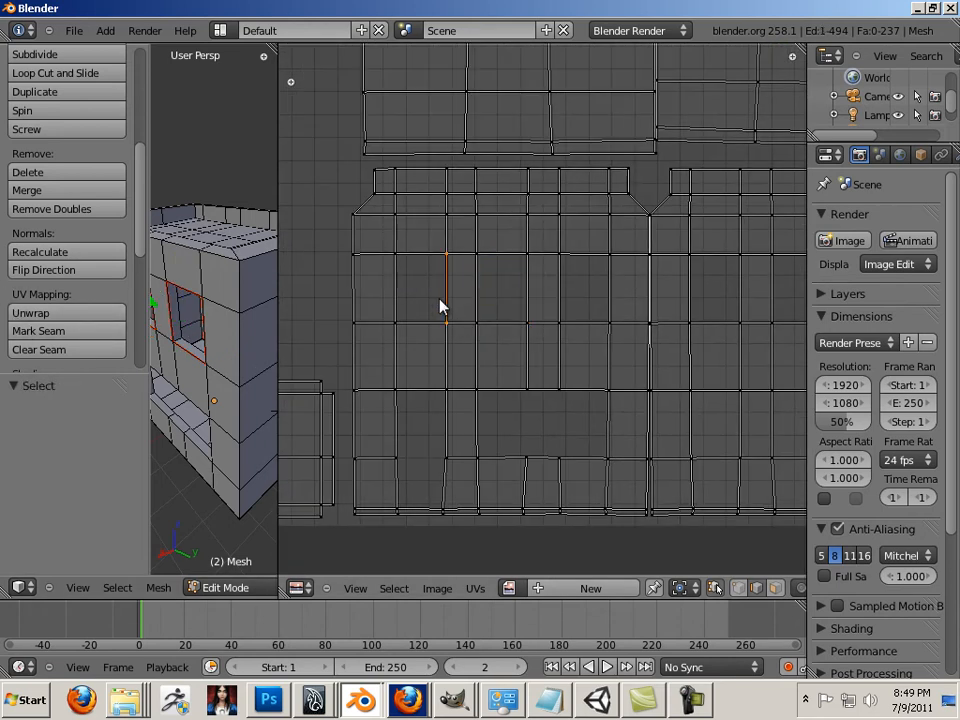
{"action": "right_click", "coordinate": [446, 298], "text": "alt"}
{"action": "right_click", "coordinate": [446, 304], "text": "alt"}
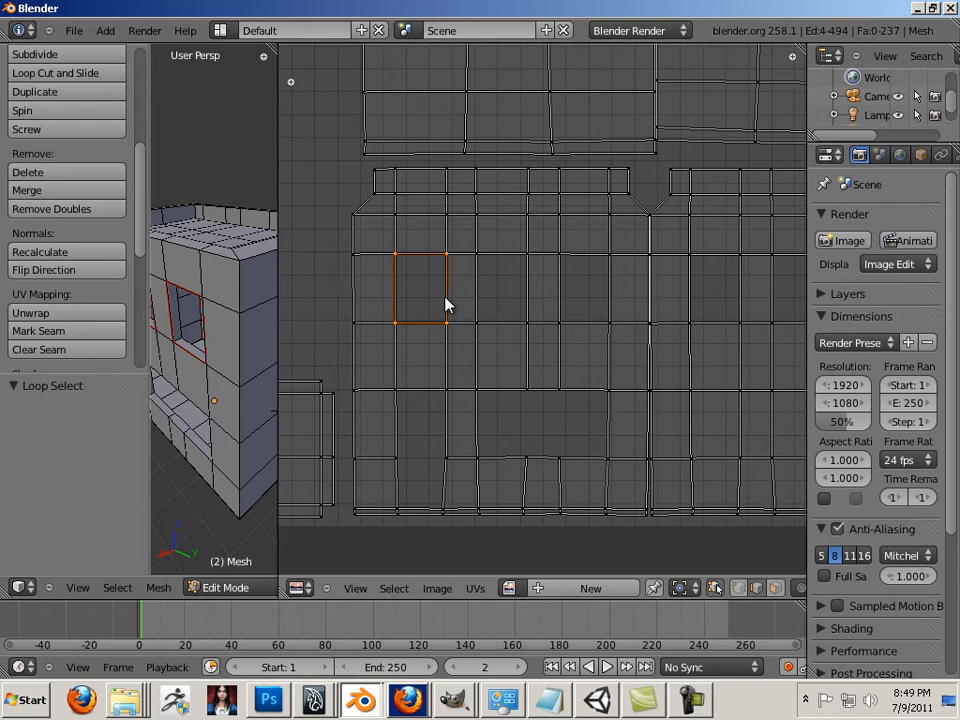
{"action": "left_click", "coordinate": [82, 337]}
Step: Mark a seam around the wide ground-floor opening of the lower-left wall island
{"action": "right_click", "coordinate": [476, 435]}
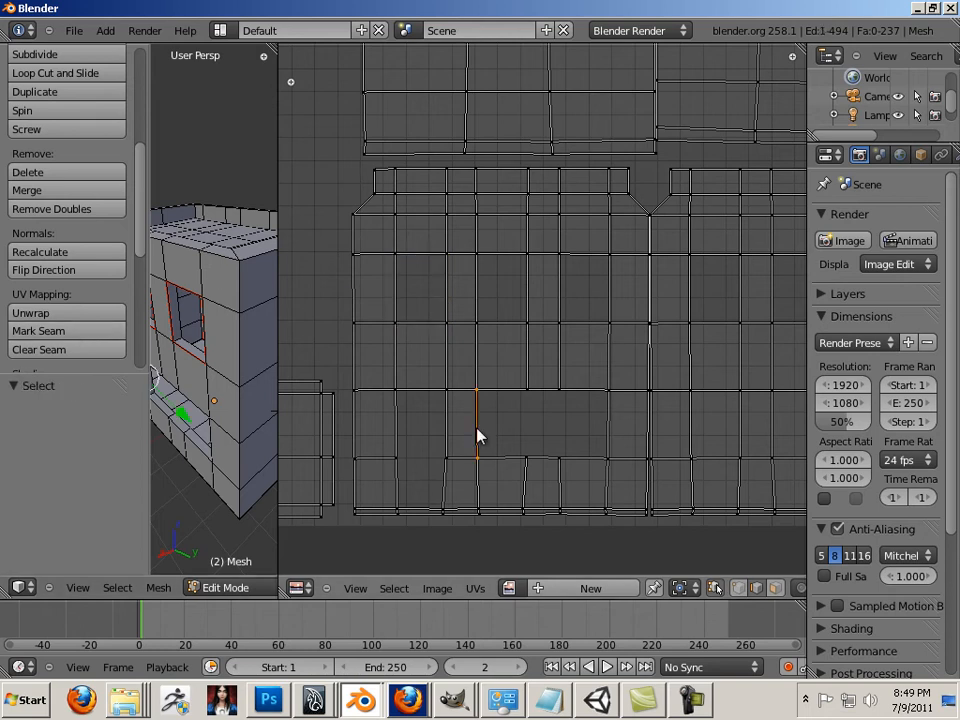
{"action": "right_click", "coordinate": [610, 424], "text": "alt"}
{"action": "left_click", "coordinate": [80, 331]}
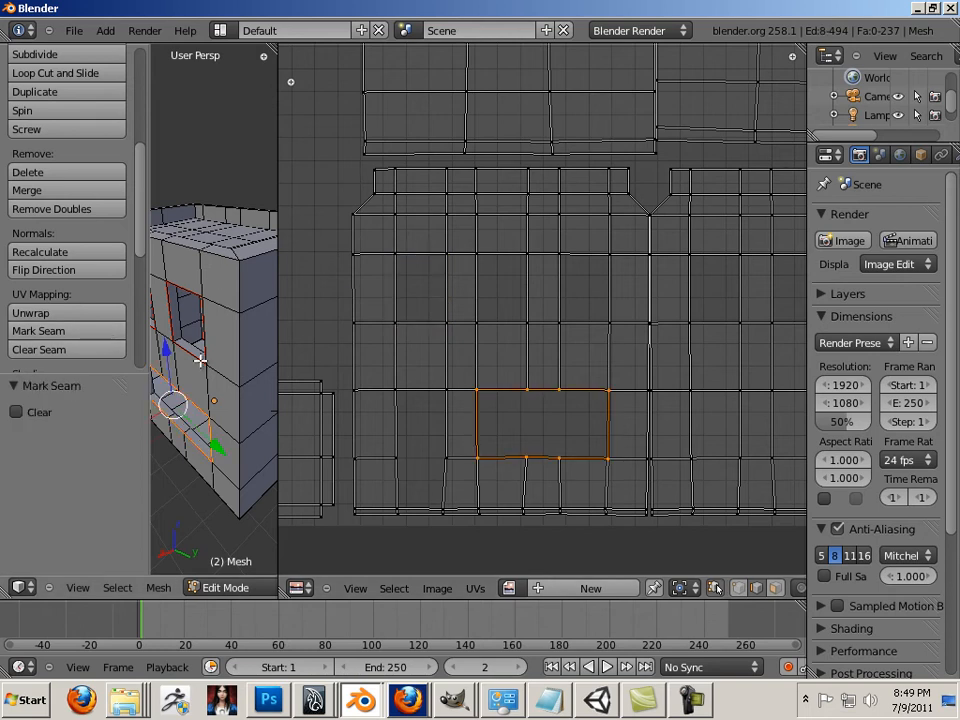
Step: Select the edges outlining the tall door opening in the lower-left wall island and mark them as a seam
{"action": "right_click", "coordinate": [446, 432], "text": "alt+shift"}
{"action": "right_click", "coordinate": [432, 386]}
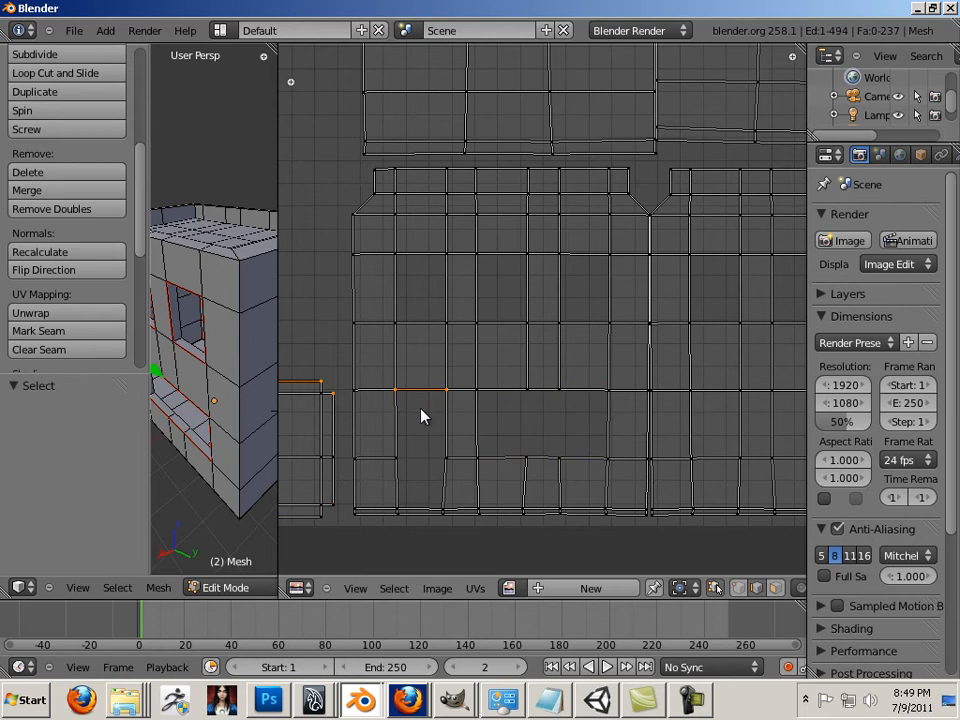
{"action": "right_click", "coordinate": [443, 415], "text": "alt+shift"}
{"action": "right_click", "coordinate": [446, 423], "text": "alt+shift"}
{"action": "left_click", "coordinate": [100, 332]}
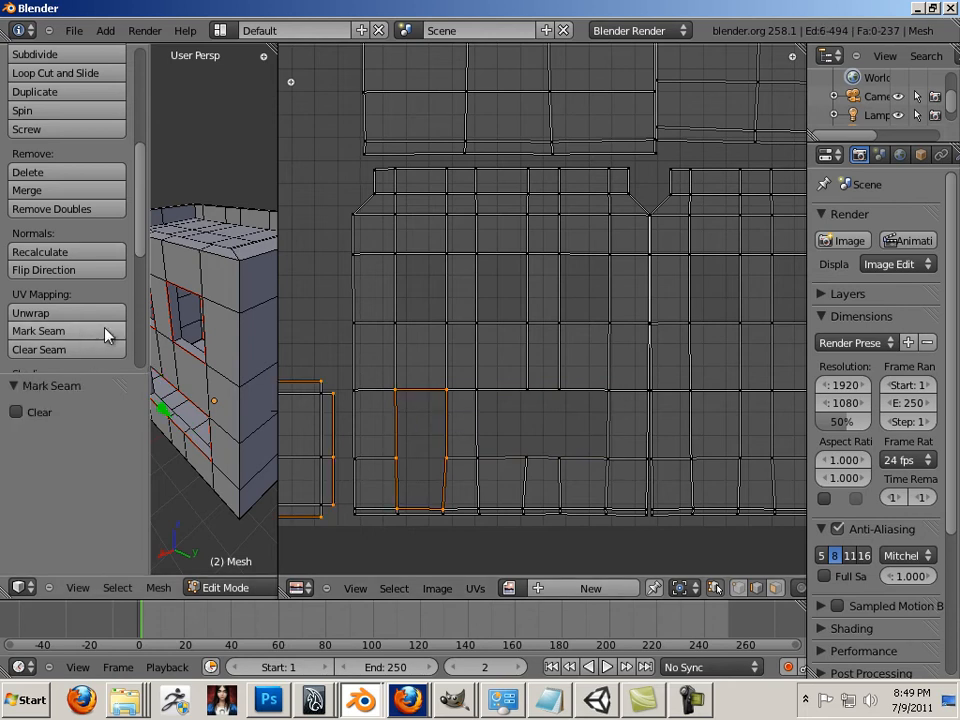
Step: Mark a seam around the middle window opening of the upper-left wall island
{"action": "middle_click_drag", "start_coordinate": [516, 286], "coordinate": [486, 405]}
{"action": "middle_click_drag", "start_coordinate": [564, 289], "coordinate": [504, 439]}
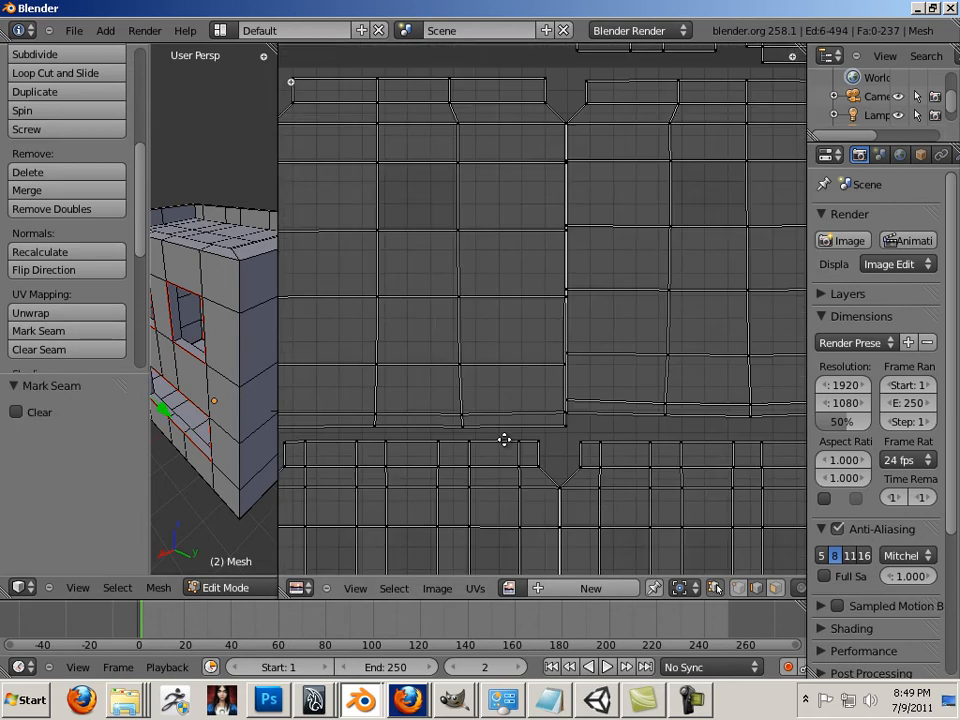
{"action": "middle_click_drag", "start_coordinate": [465, 290], "coordinate": [470, 398]}
{"action": "right_click", "coordinate": [464, 311], "text": "alt"}
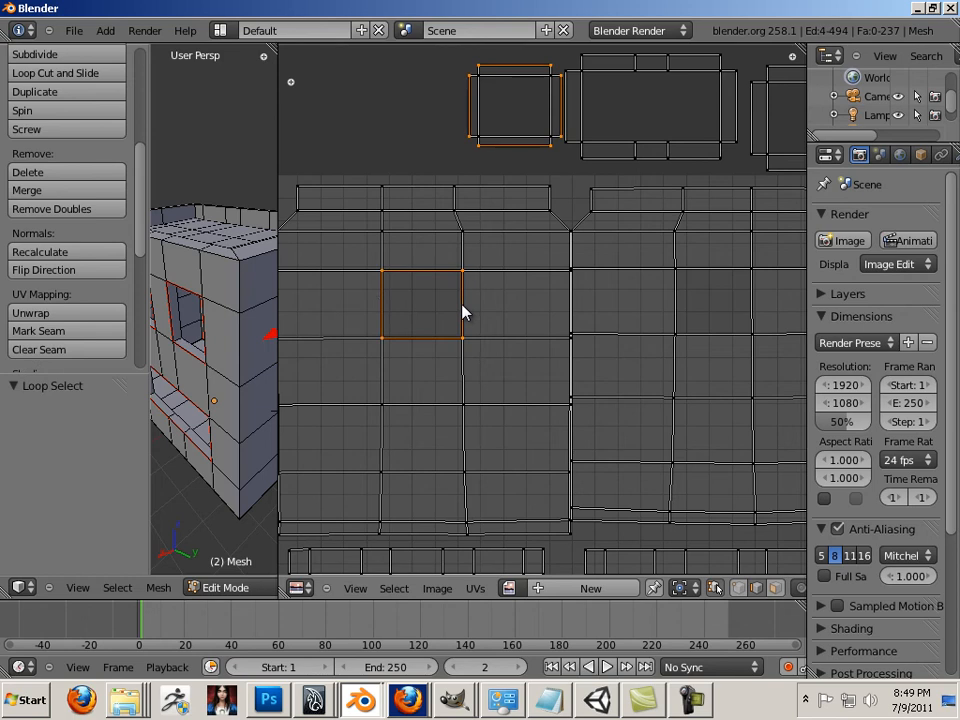
{"action": "left_click", "coordinate": [80, 332]}
Step: Mark a seam around the middle window opening of the upper-right wall island
{"action": "right_click", "coordinate": [679, 305]}
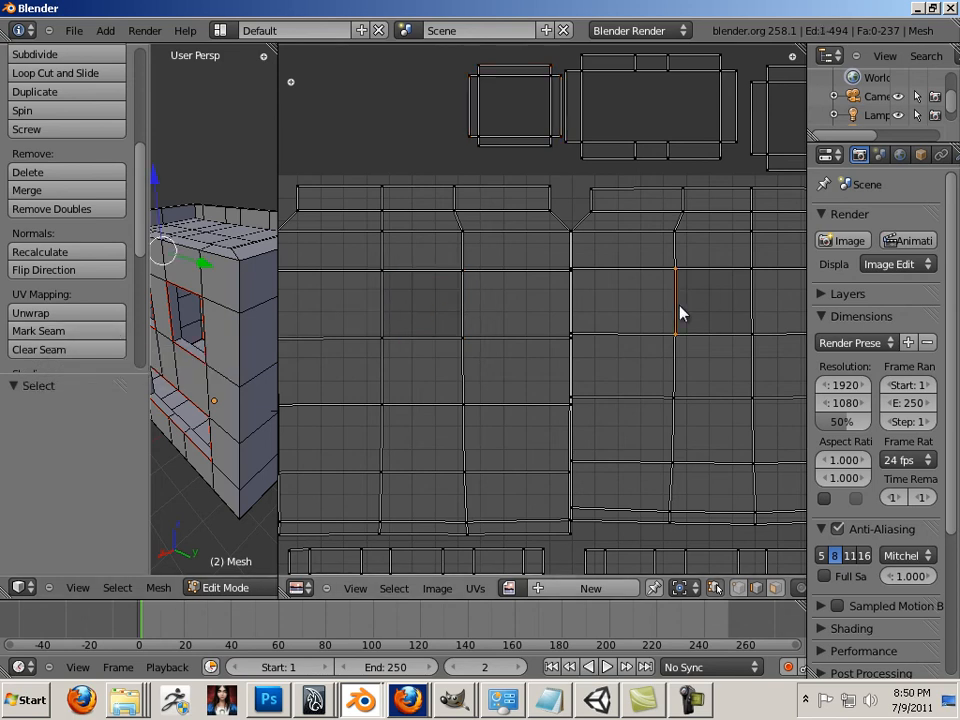
{"action": "right_click", "coordinate": [677, 298], "text": "alt"}
{"action": "right_click", "coordinate": [697, 304]}
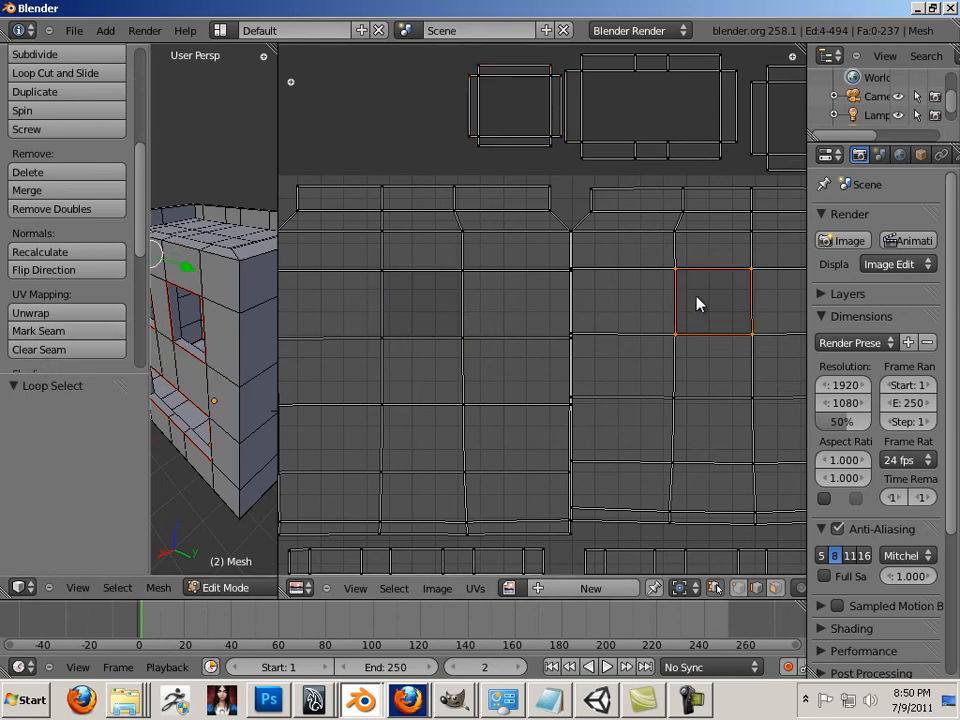
{"action": "left_click", "coordinate": [47, 332]}
{"action": "scroll", "coordinate": [439, 257], "scroll_direction": "down", "scroll_amount": 3}
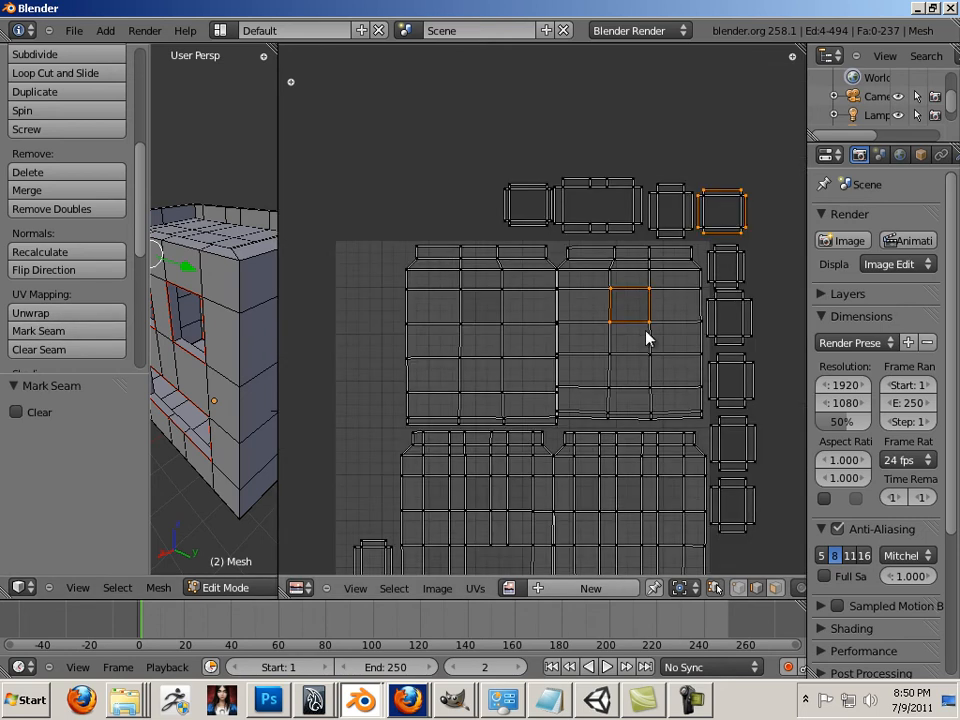
{"action": "middle_click_drag", "start_coordinate": [645, 336], "coordinate": [648, 183]}
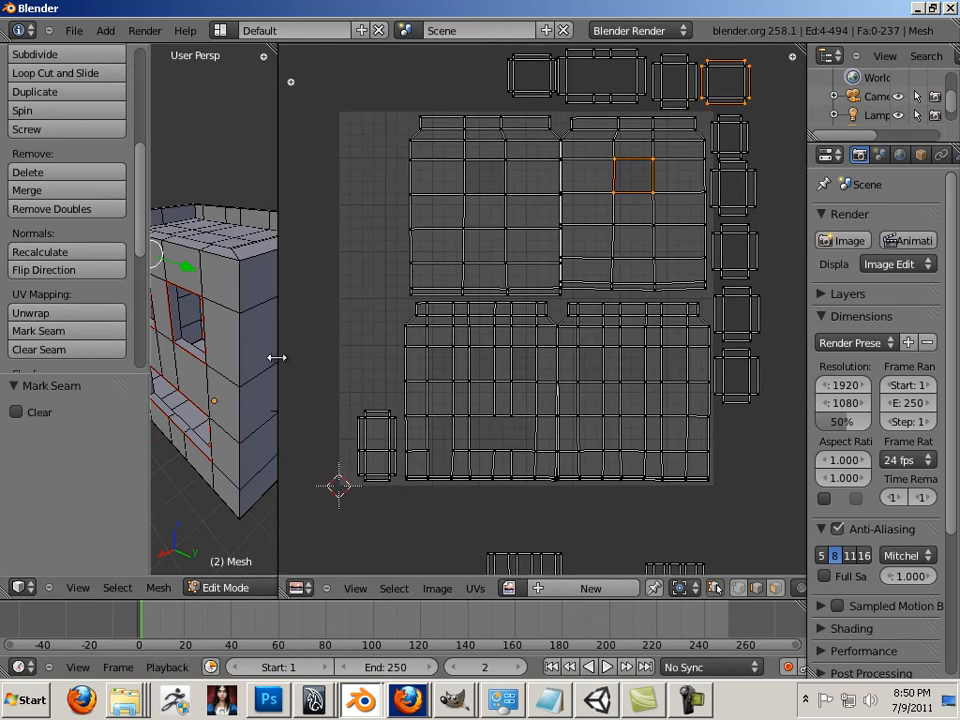
Step: Enlarge the 3D viewport and frame the front wall with the door and wide ground-floor opening
{"action": "left_click_drag", "start_coordinate": [277, 357], "coordinate": [717, 408]}
{"action": "middle_click_drag", "start_coordinate": [475, 358], "coordinate": [690, 336]}
{"action": "middle_click_drag", "start_coordinate": [616, 289], "coordinate": [522, 386], "text": "shift"}
{"action": "scroll", "coordinate": [654, 240], "scroll_direction": "up", "scroll_amount": 5}
{"action": "scroll", "coordinate": [654, 240], "scroll_direction": "down", "scroll_amount": 9}
{"action": "scroll", "coordinate": [506, 326], "scroll_direction": "up", "scroll_amount": 5}
{"action": "middle_click_drag", "start_coordinate": [522, 386], "coordinate": [516, 319], "text": "shift"}
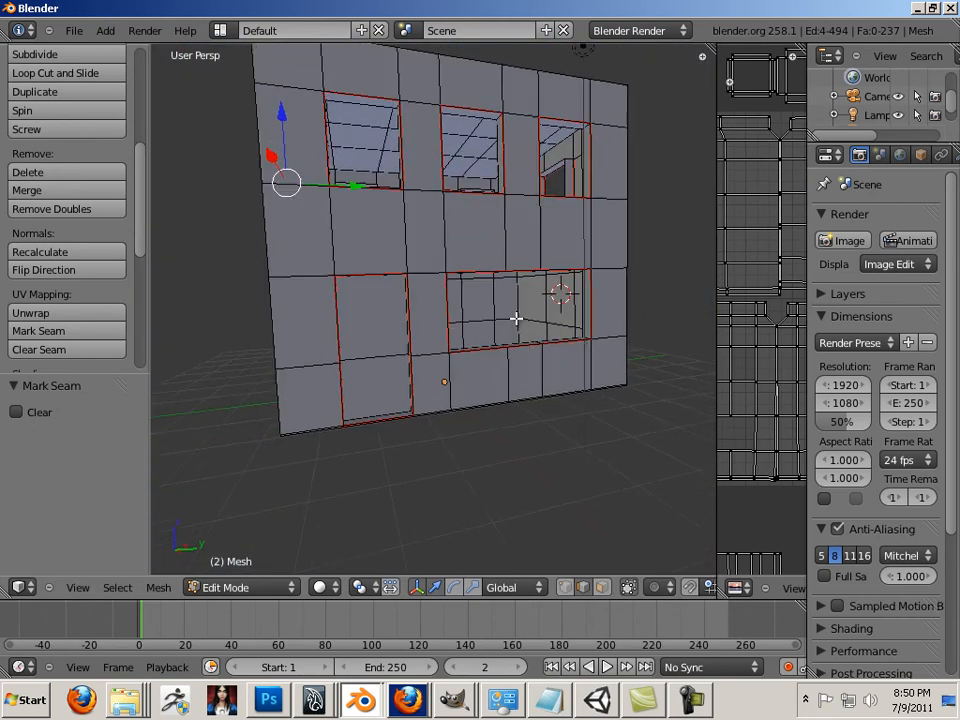
{"action": "key", "text": "Tab"}
{"action": "key", "text": "Tab"}
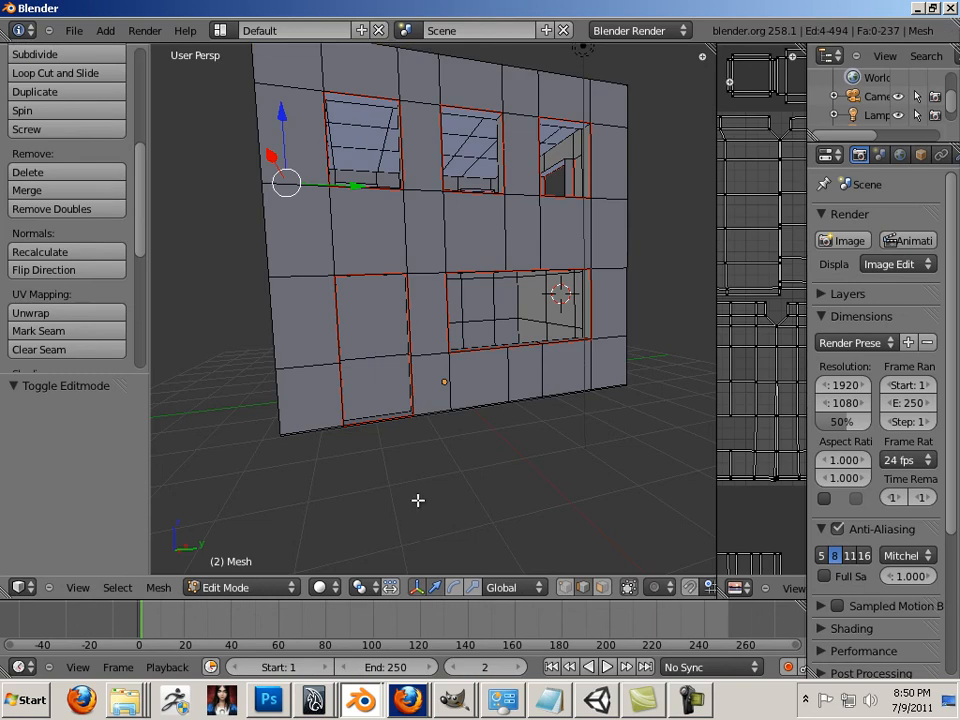
Step: Delete the two faces filling the front wall's door opening
{"action": "left_click", "coordinate": [600, 588]}
{"action": "right_click", "coordinate": [378, 350]}
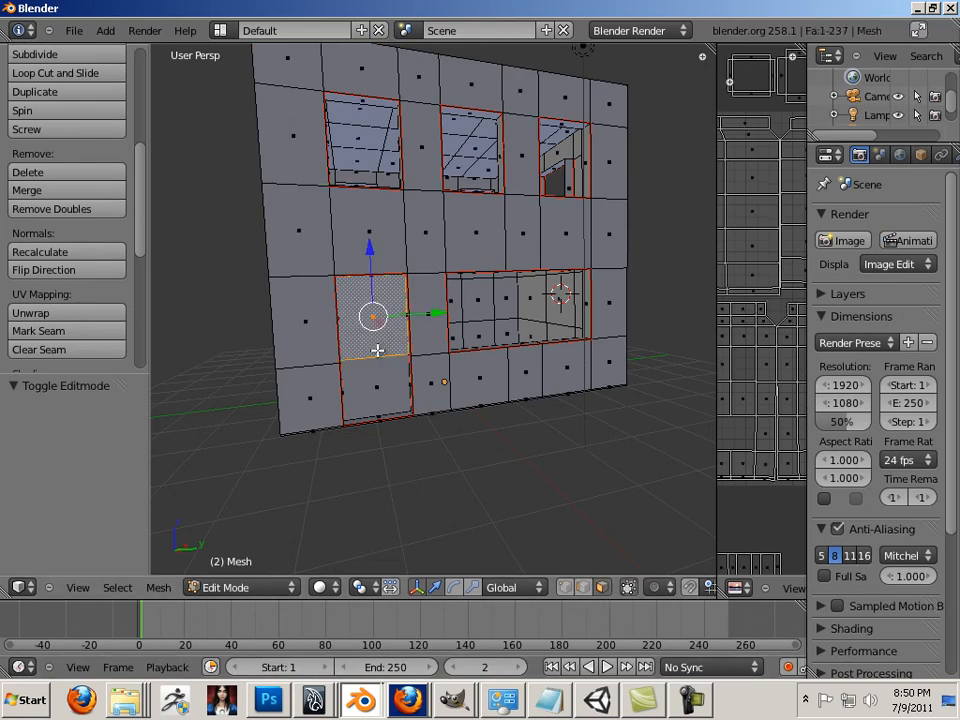
{"action": "key", "text": "x"}
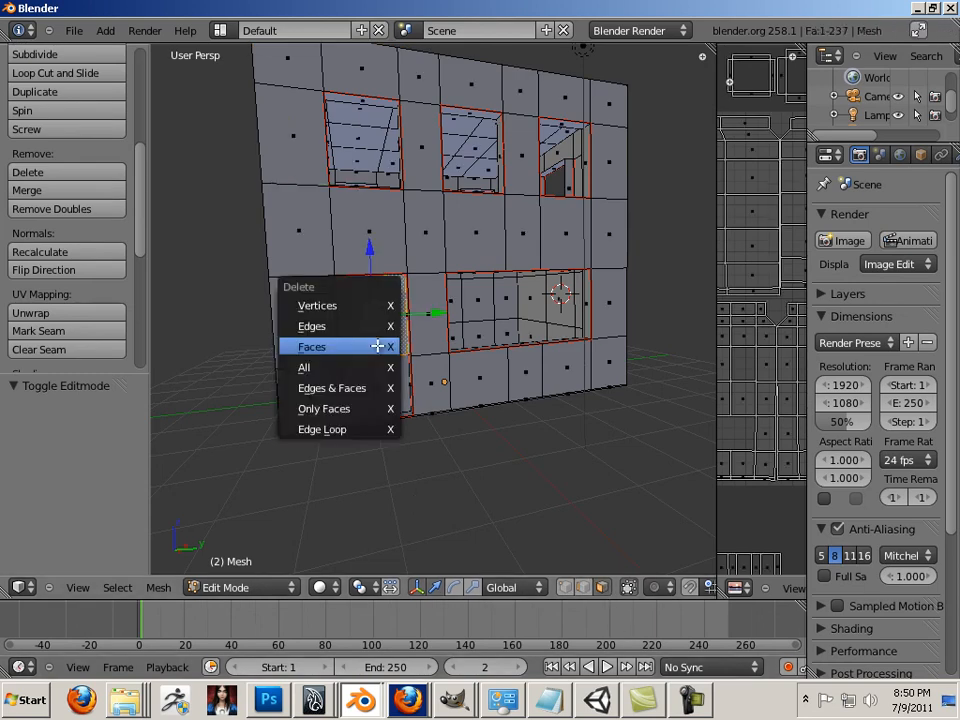
{"action": "left_click", "coordinate": [378, 346]}
{"action": "right_click", "coordinate": [377, 380]}
{"action": "key", "text": "x"}
{"action": "left_click", "coordinate": [377, 379]}
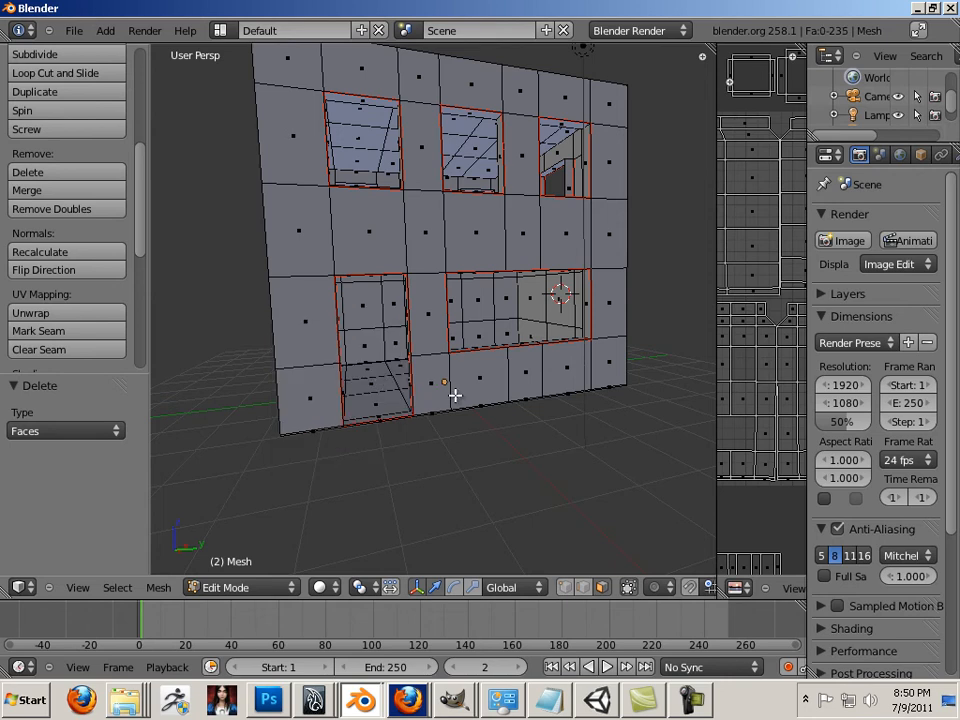
Step: Select the short inner corner edges of the front wall's wide ground-floor opening and mark them as seams
{"action": "middle_click_drag", "start_coordinate": [454, 394], "coordinate": [484, 388]}
{"action": "right_click", "coordinate": [606, 330]}
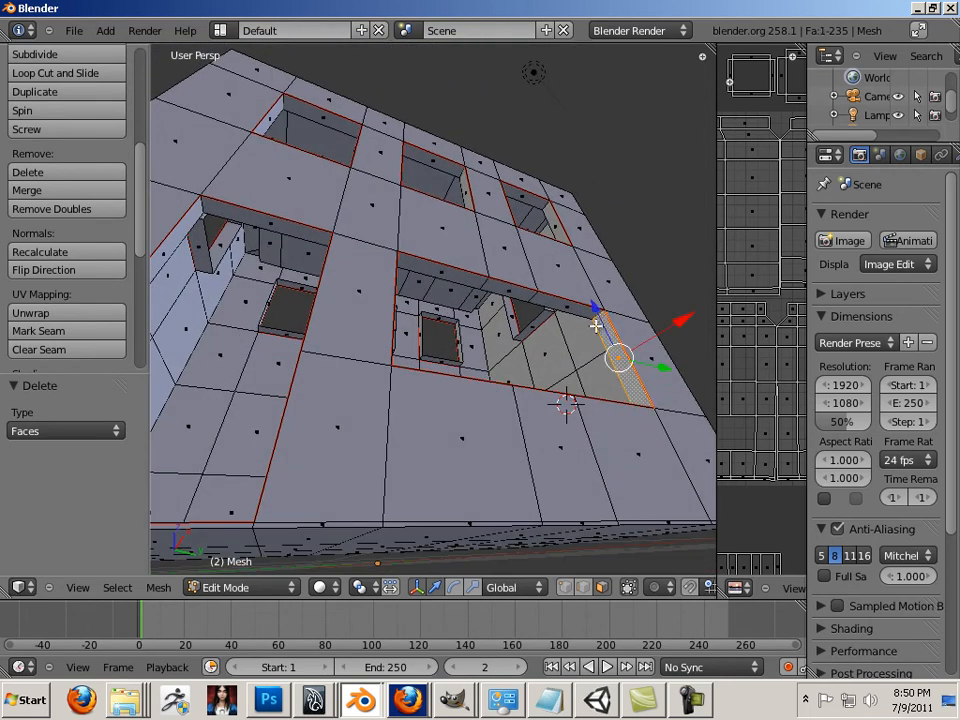
{"action": "left_click", "coordinate": [587, 589]}
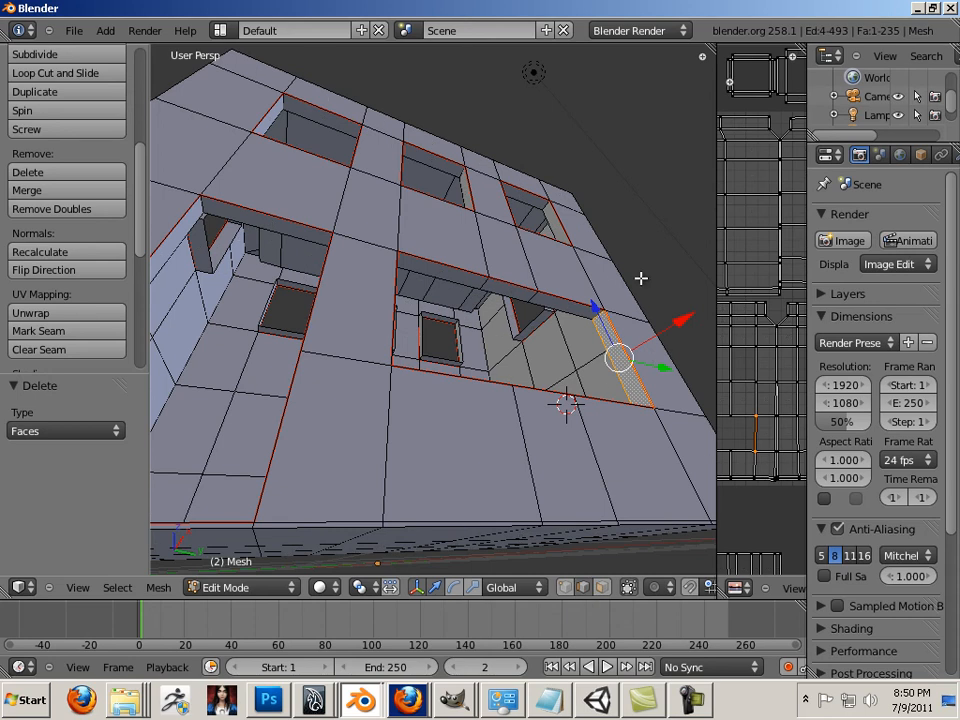
{"action": "middle_click_drag", "start_coordinate": [660, 255], "coordinate": [641, 250]}
{"action": "right_click", "coordinate": [627, 265]}
{"action": "right_click", "coordinate": [600, 299]}
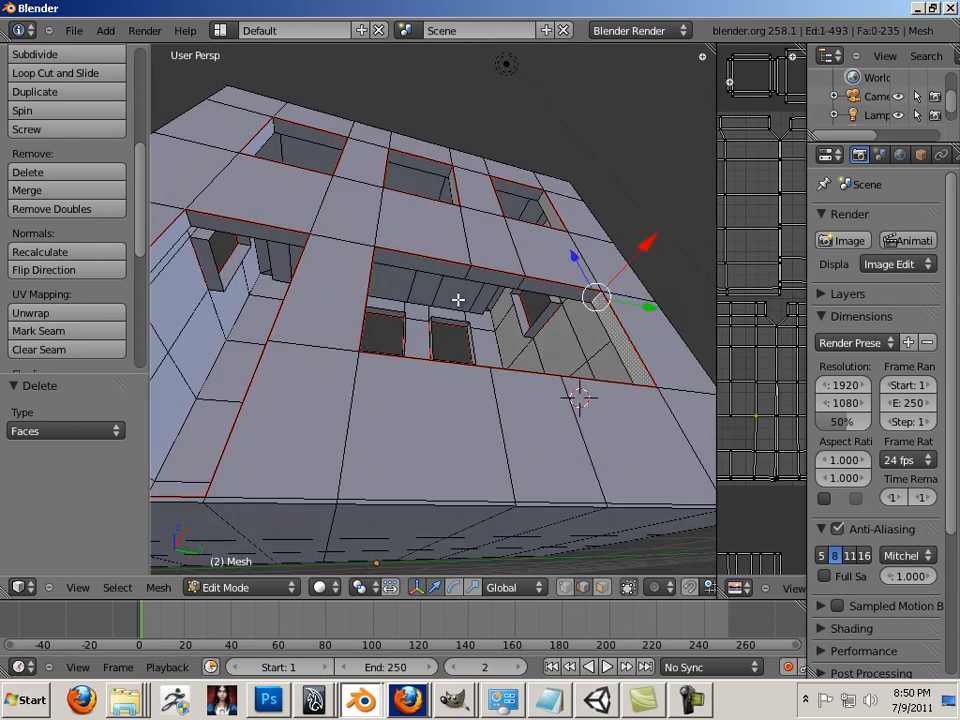
{"action": "middle_click_drag", "start_coordinate": [457, 301], "coordinate": [321, 390]}
{"action": "right_click", "coordinate": [306, 328], "text": "alt"}
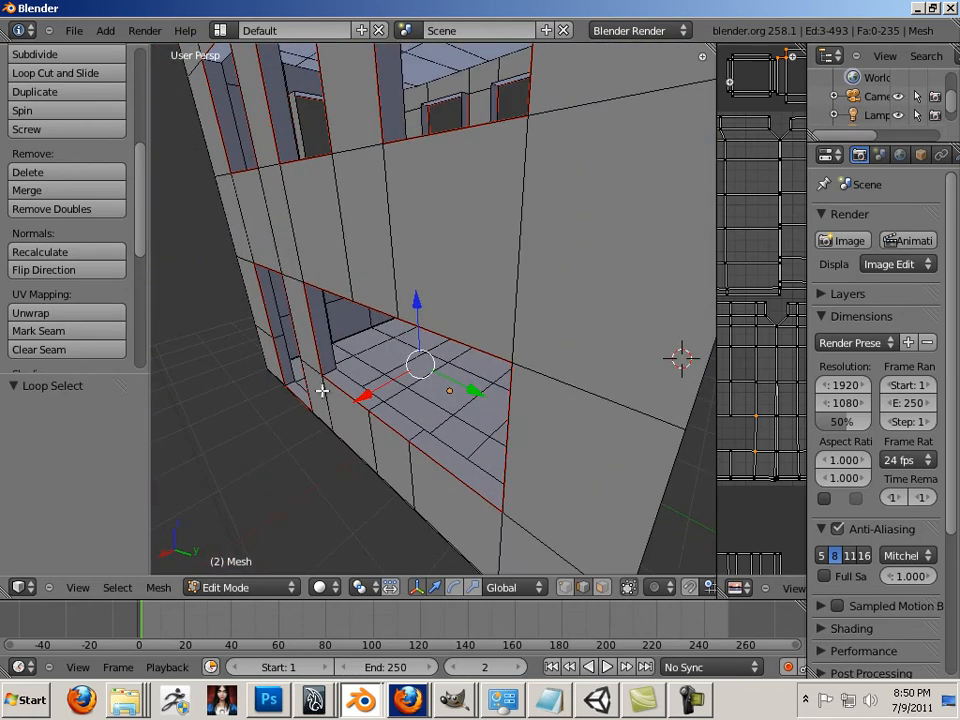
{"action": "right_click", "coordinate": [328, 369], "text": "shift"}
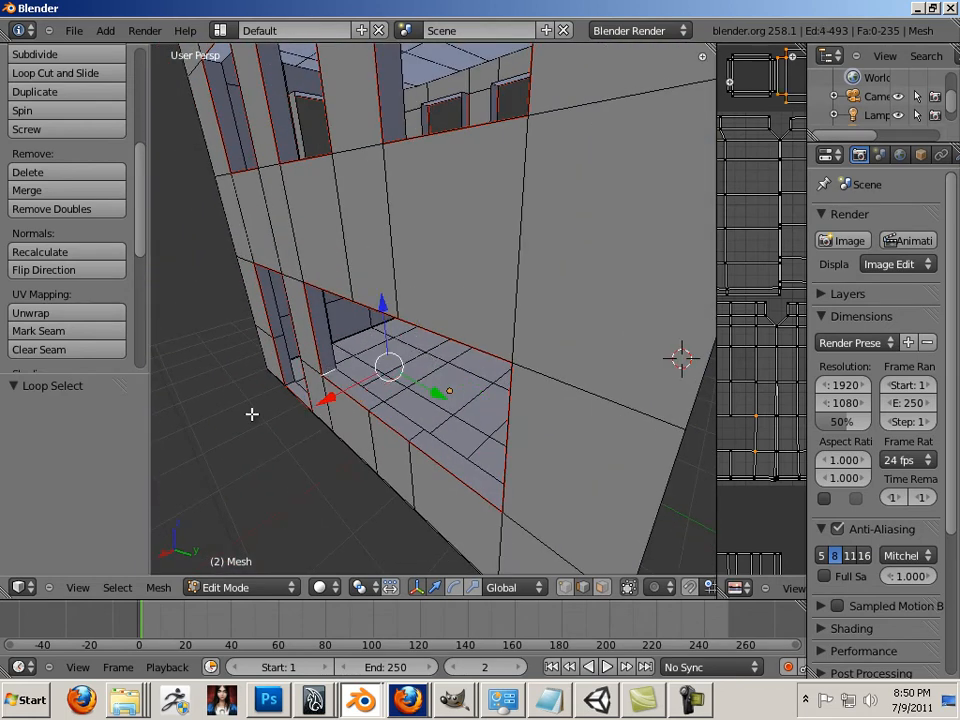
{"action": "left_click", "coordinate": [86, 331]}
Step: Mark the short inner corner edges of the front wall's door opening as seams
{"action": "middle_click_drag", "start_coordinate": [225, 388], "coordinate": [308, 289]}
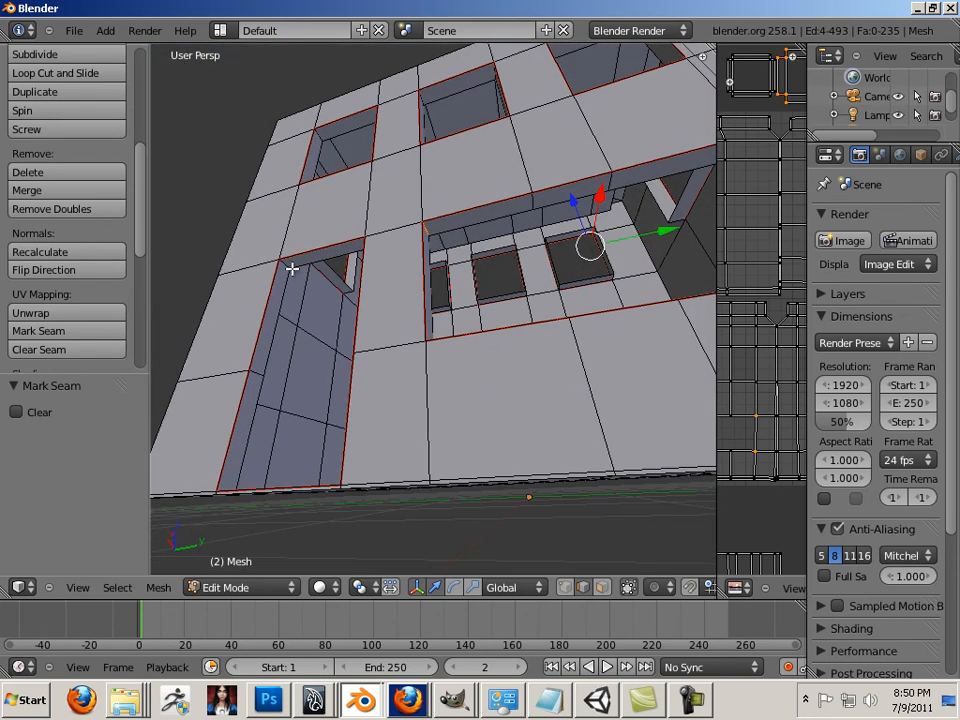
{"action": "right_click", "coordinate": [291, 266]}
{"action": "middle_click_drag", "start_coordinate": [276, 343], "coordinate": [472, 305]}
{"action": "right_click", "coordinate": [288, 455], "text": "alt"}
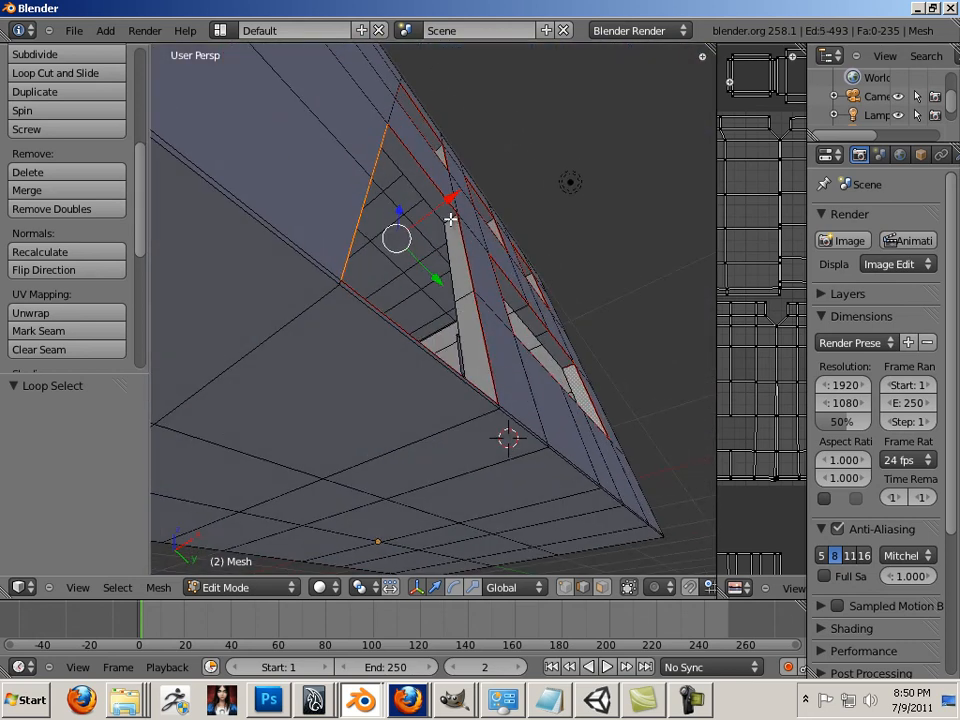
{"action": "key", "text": "g"}
{"action": "right_click", "coordinate": [388, 270]}
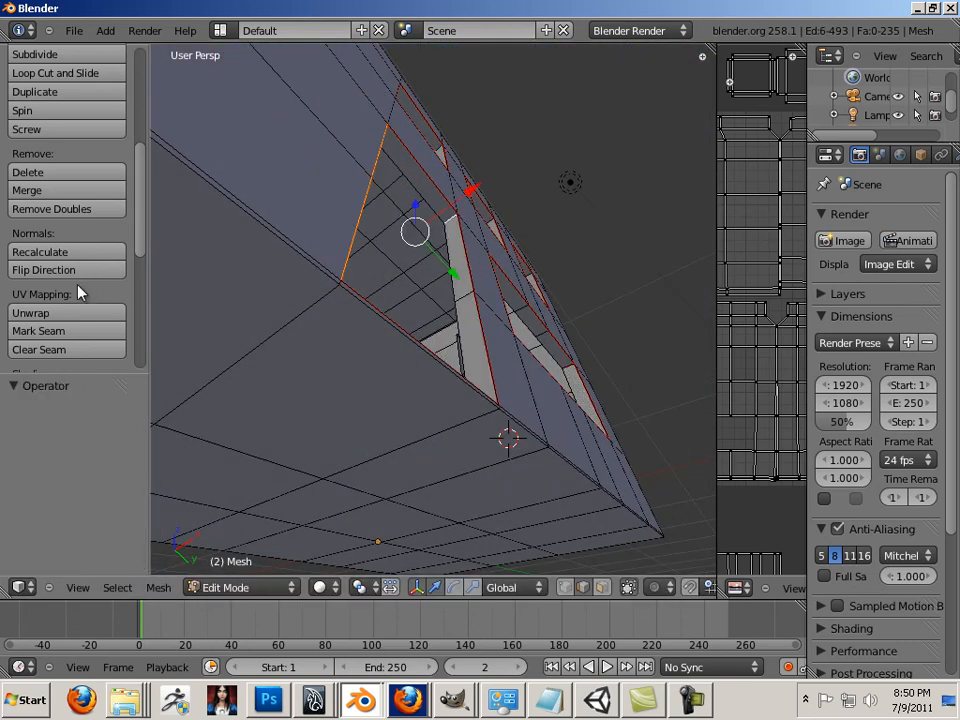
{"action": "left_click", "coordinate": [56, 331]}
Step: Mark the inner corner edges of the front wall's right upper window as seams
{"action": "middle_click_drag", "start_coordinate": [420, 260], "coordinate": [497, 286]}
{"action": "middle_click_drag", "start_coordinate": [536, 233], "coordinate": [461, 315]}
{"action": "right_click", "coordinate": [454, 164], "text": "alt+shift"}
{"action": "right_click", "coordinate": [465, 316], "text": "alt+shift"}
{"action": "middle_click_drag", "start_coordinate": [356, 313], "coordinate": [508, 339]}
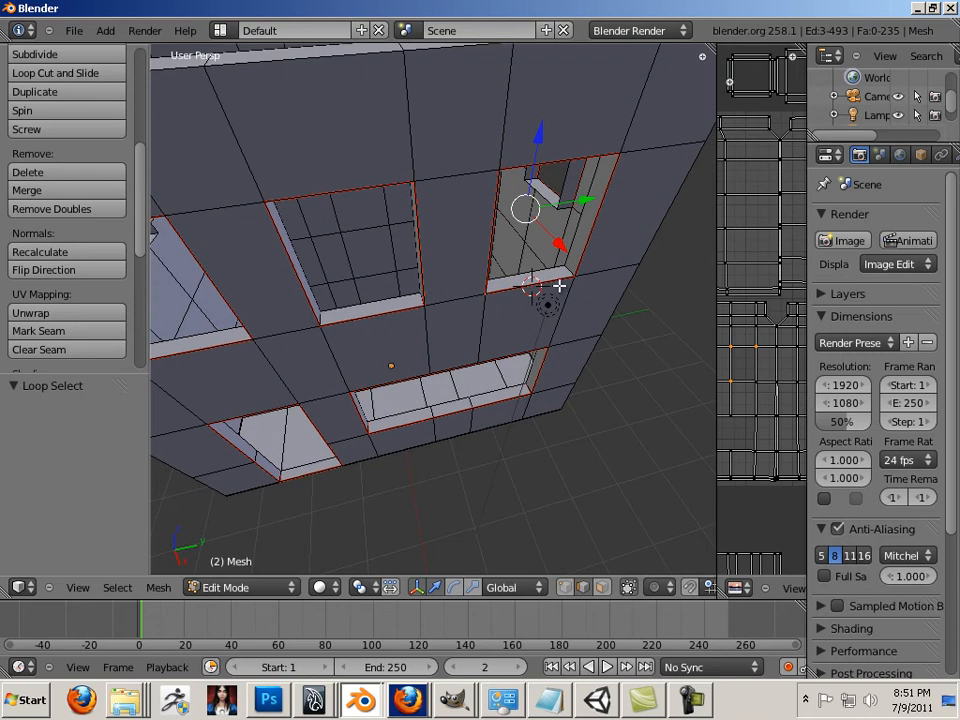
{"action": "left_click", "coordinate": [100, 330]}
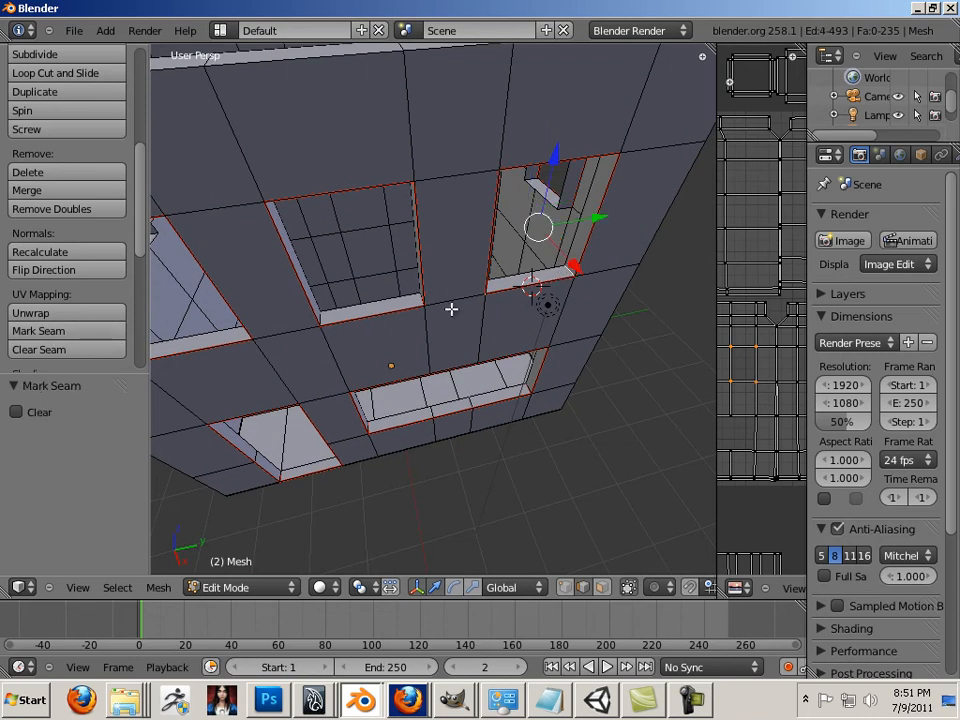
Step: Mark the inner corner edges of the front wall's middle upper window as seams
{"action": "middle_click_drag", "start_coordinate": [450, 311], "coordinate": [483, 301]}
{"action": "right_click", "coordinate": [427, 300], "text": "alt+shift"}
{"action": "middle_click_drag", "start_coordinate": [452, 364], "coordinate": [308, 322]}
{"action": "right_click", "coordinate": [346, 288], "text": "alt+shift"}
{"action": "middle_click_drag", "start_coordinate": [350, 292], "coordinate": [346, 246]}
{"action": "right_click", "coordinate": [421, 204], "text": "alt+shift"}
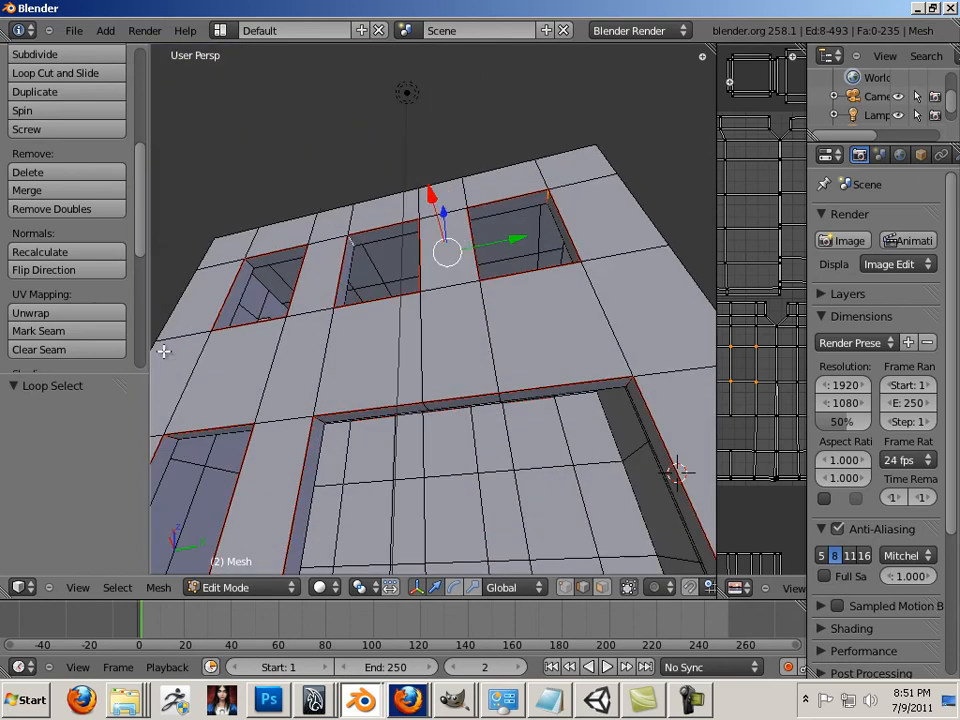
{"action": "left_click", "coordinate": [68, 331]}
Step: Mark the inner corner edges of the upper window above the front door as seams
{"action": "middle_click_drag", "start_coordinate": [251, 289], "coordinate": [329, 308]}
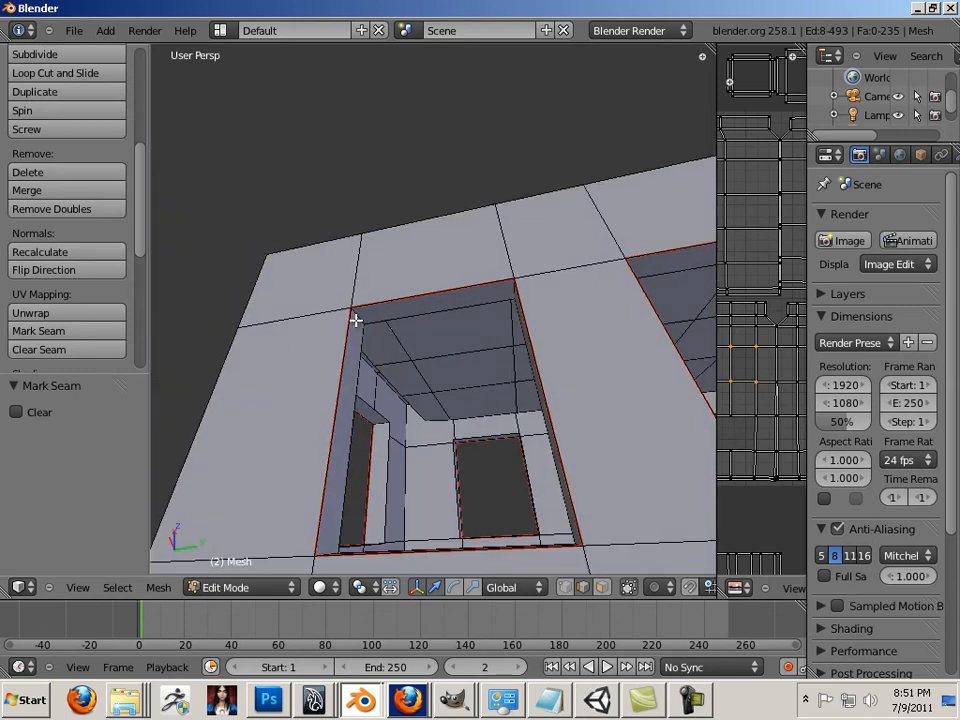
{"action": "right_click", "coordinate": [360, 347], "text": "alt"}
{"action": "middle_click_drag", "start_coordinate": [360, 347], "coordinate": [472, 399]}
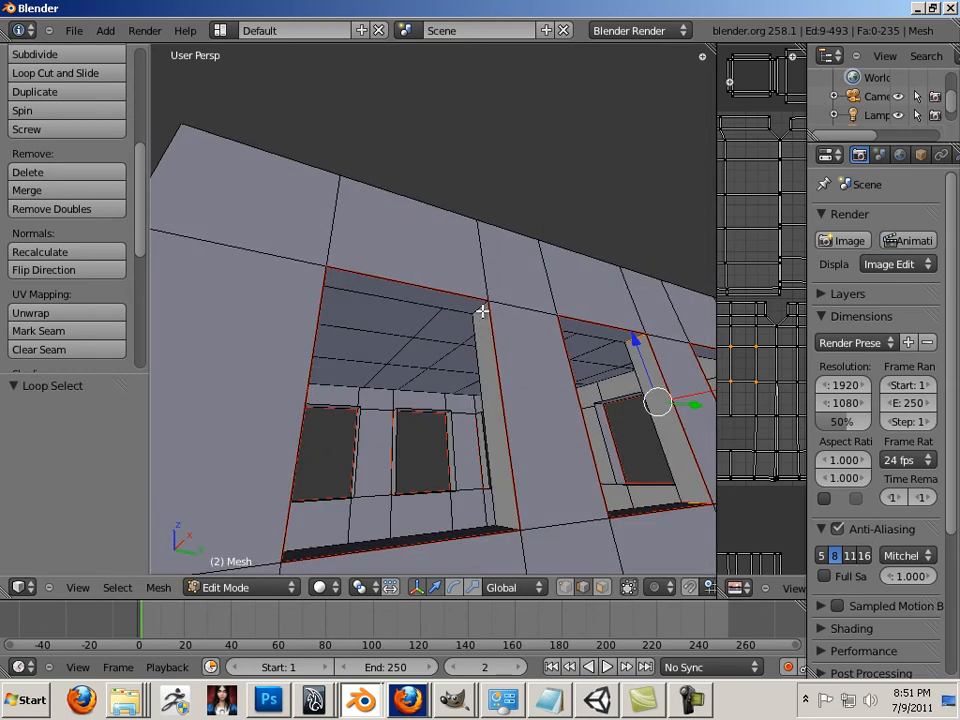
{"action": "middle_click_drag", "start_coordinate": [482, 312], "coordinate": [471, 521]}
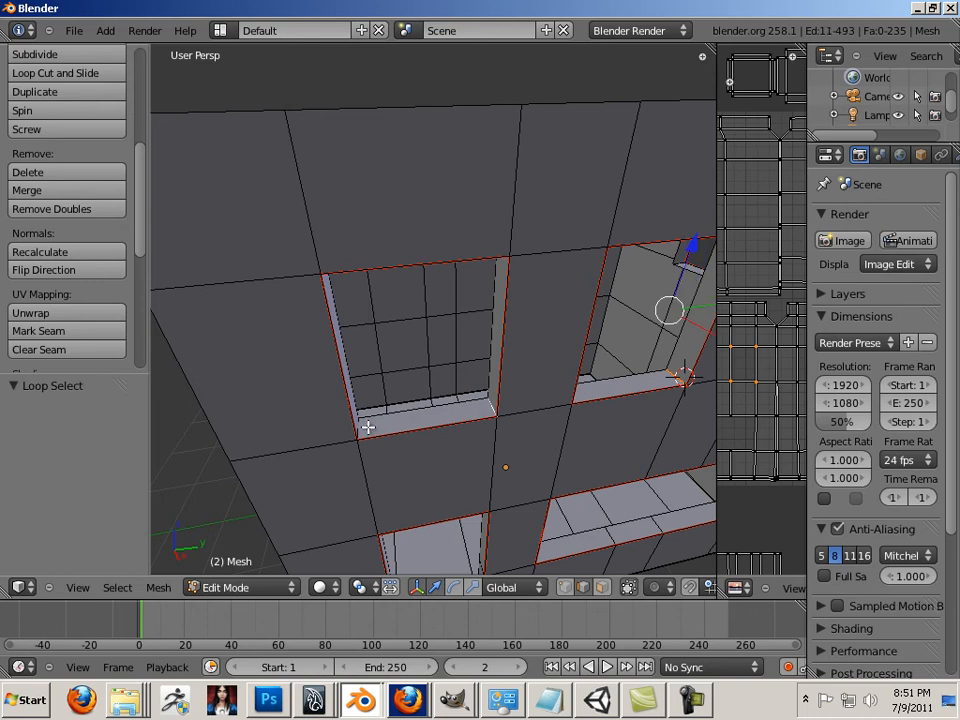
{"action": "left_click", "coordinate": [79, 332]}
Step: Select the four inner corner edges of the side wall's upper window and mark them as seams
{"action": "middle_click_drag", "start_coordinate": [450, 400], "coordinate": [411, 201]}
{"action": "scroll", "coordinate": [512, 298], "scroll_direction": "up", "scroll_amount": 4}
{"action": "right_click", "coordinate": [407, 187]}
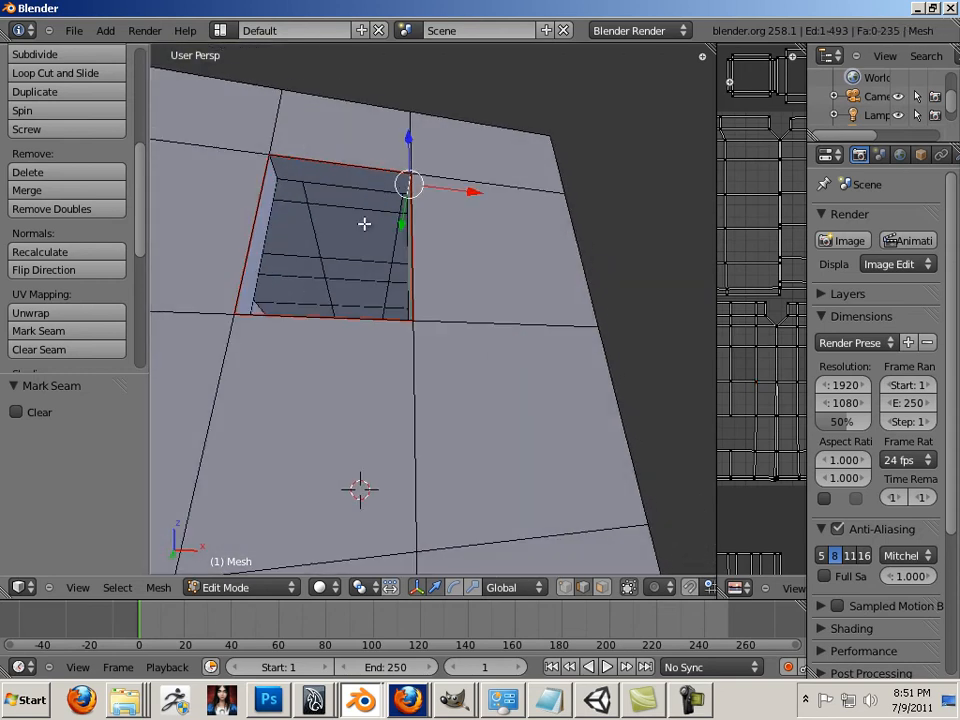
{"action": "right_click", "coordinate": [270, 168], "text": "alt+shift"}
{"action": "middle_click_drag", "start_coordinate": [272, 165], "coordinate": [370, 404]}
{"action": "right_click", "coordinate": [357, 496], "text": "shift"}
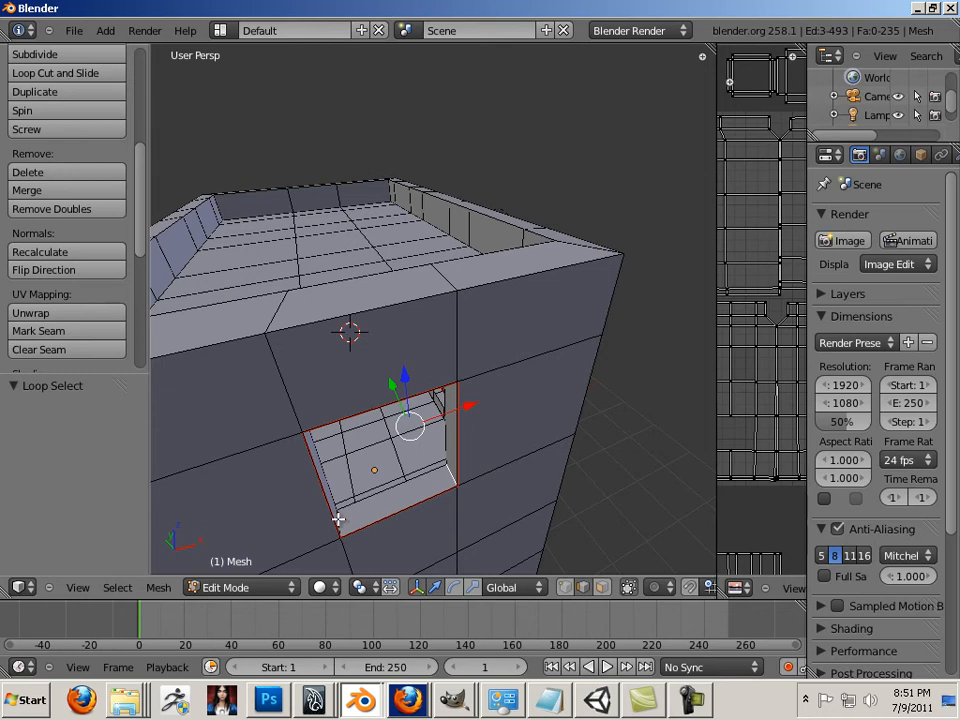
{"action": "right_click", "coordinate": [338, 519], "text": "shift"}
{"action": "left_click", "coordinate": [57, 333]}
Step: Mark the inner corner edges of the rear wall's rightmost upper window as seams
{"action": "middle_click_drag", "start_coordinate": [439, 406], "coordinate": [570, 360]}
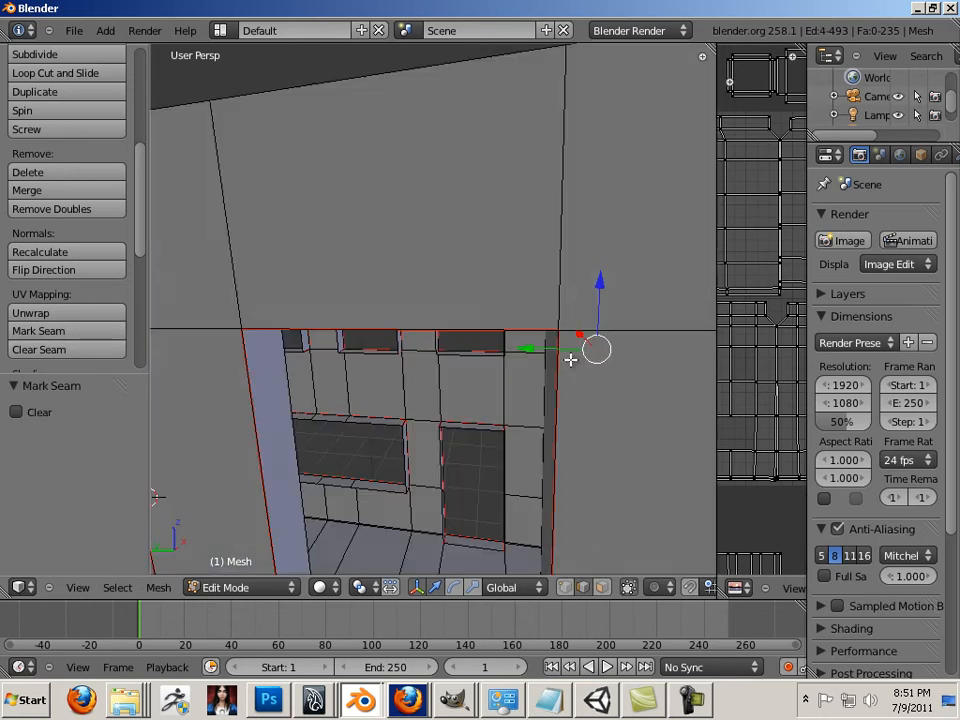
{"action": "scroll", "coordinate": [570, 360], "scroll_direction": "down", "scroll_amount": 5}
{"action": "middle_click_drag", "start_coordinate": [431, 339], "coordinate": [459, 354]}
{"action": "scroll", "coordinate": [473, 358], "scroll_direction": "up", "scroll_amount": 5}
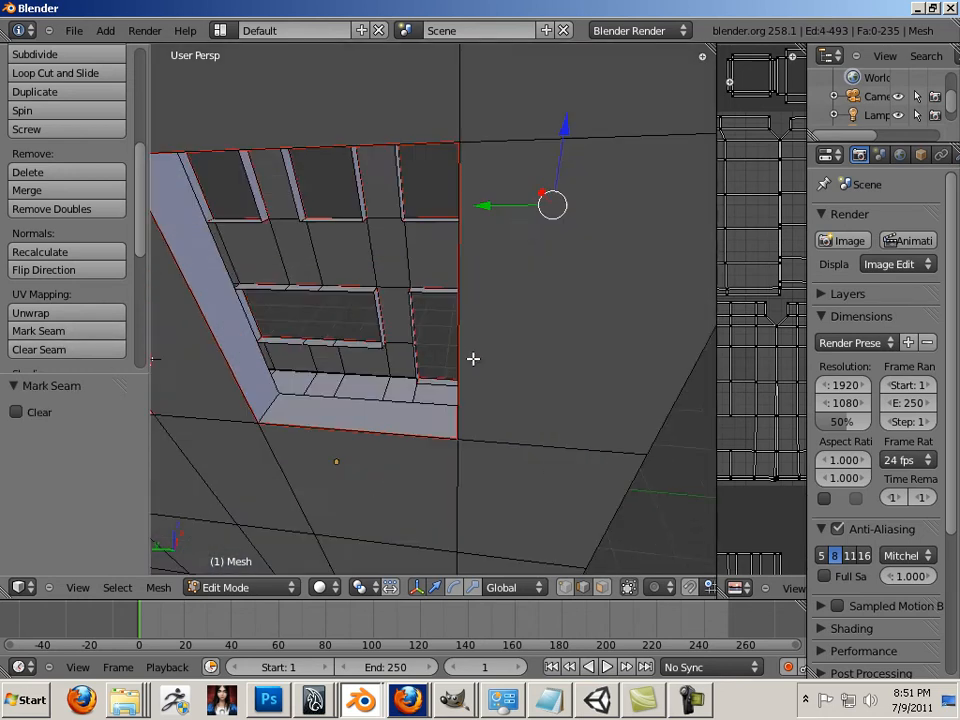
{"action": "middle_click_drag", "start_coordinate": [375, 330], "coordinate": [466, 374]}
{"action": "right_click", "coordinate": [568, 447], "text": "alt+shift"}
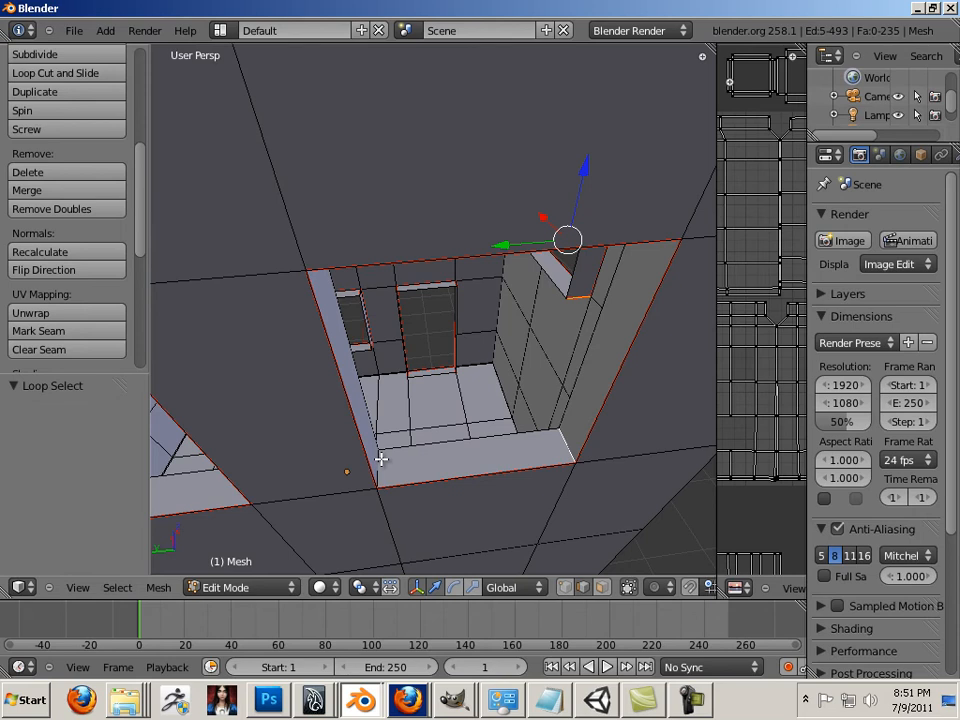
{"action": "scroll", "coordinate": [381, 458], "scroll_direction": "up", "scroll_amount": 2}
{"action": "middle_click_drag", "start_coordinate": [379, 456], "coordinate": [422, 377]}
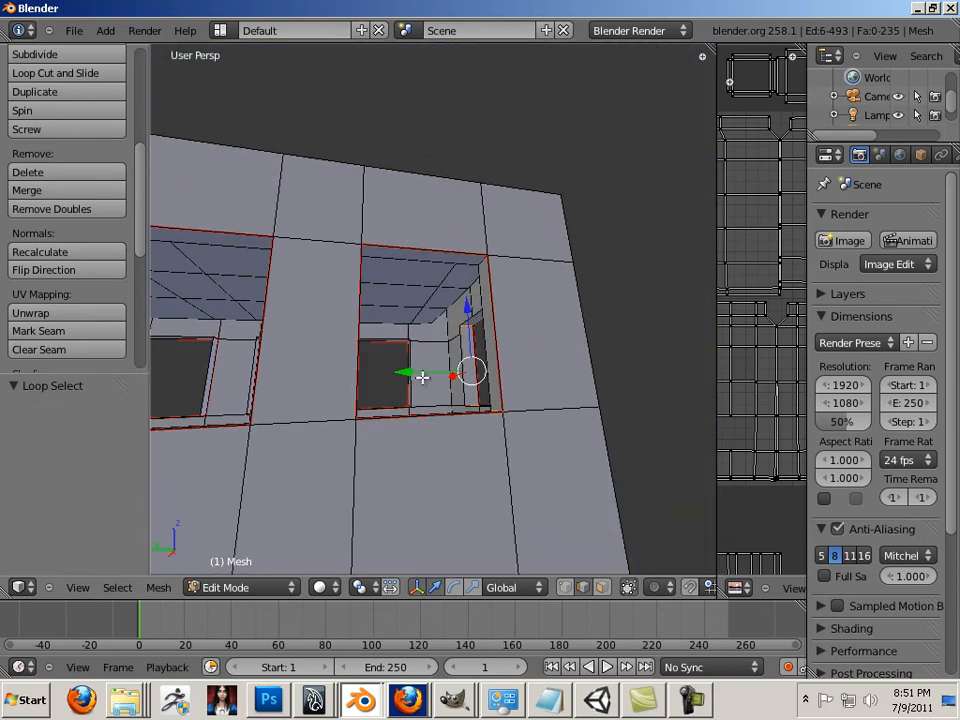
{"action": "left_click_drag", "start_coordinate": [422, 377], "coordinate": [406, 358]}
{"action": "middle_click_drag", "start_coordinate": [406, 367], "coordinate": [300, 227]}
{"action": "right_click", "coordinate": [475, 235], "text": "alt"}
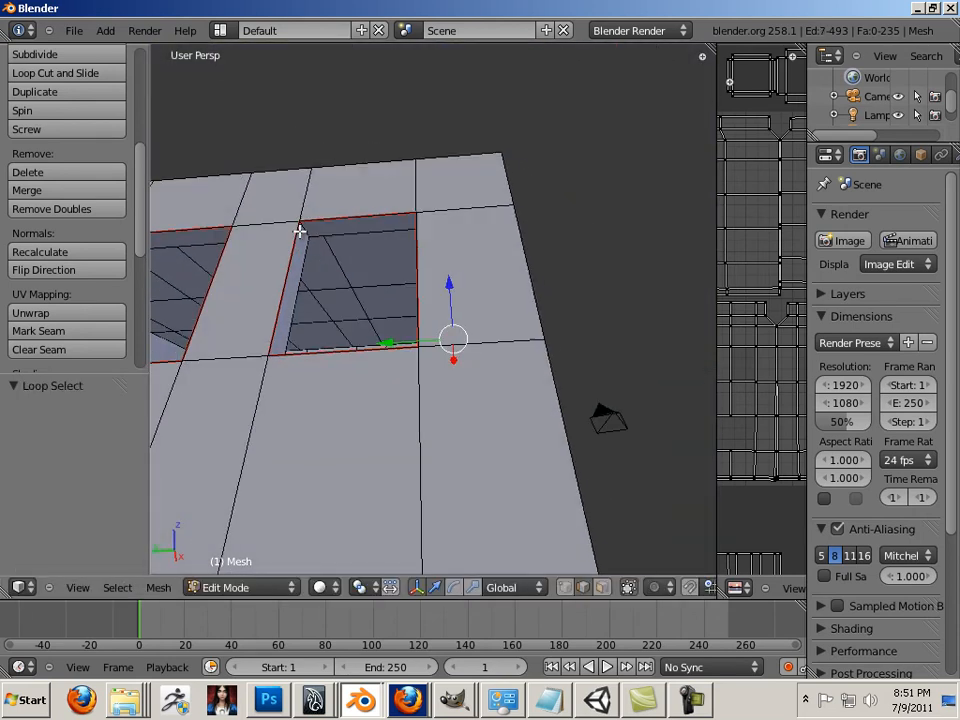
{"action": "left_click", "coordinate": [76, 332]}
Step: Mark the inner corner edges of the rear wall's middle upper window as seams
{"action": "middle_click_drag", "start_coordinate": [193, 317], "coordinate": [401, 307]}
{"action": "right_click", "coordinate": [553, 270], "text": "alt"}
{"action": "middle_click_drag", "start_coordinate": [553, 272], "coordinate": [390, 476]}
{"action": "right_click", "coordinate": [356, 283], "text": "alt+shift"}
{"action": "right_click", "coordinate": [390, 476], "text": "shift"}
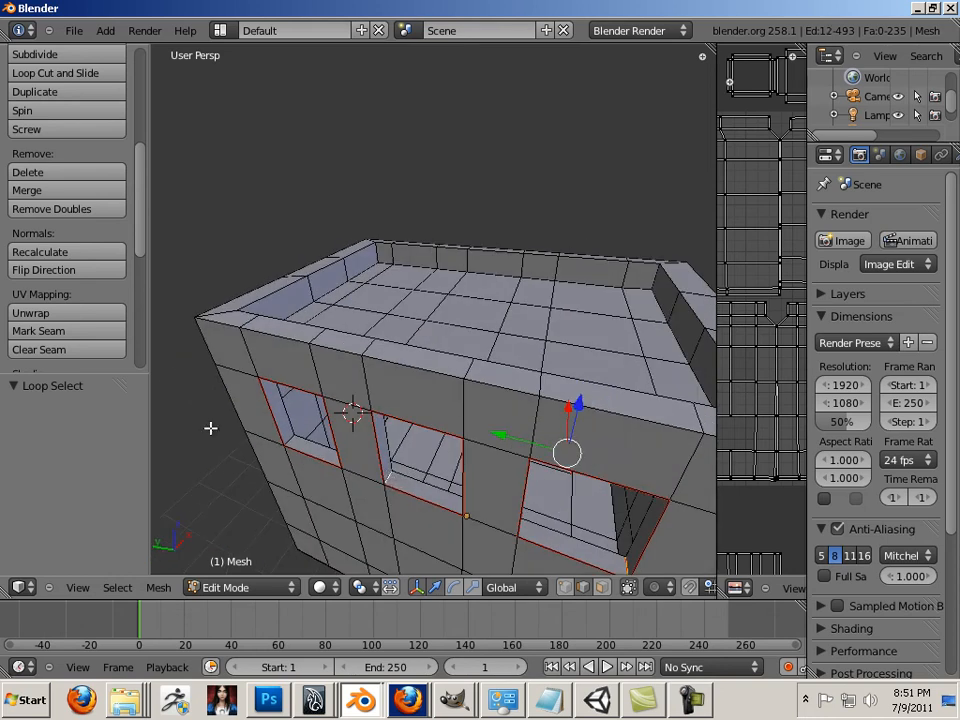
{"action": "left_click", "coordinate": [67, 337]}
Step: Mark the remaining inner corner edges of the rear wall's upper windows as seams
{"action": "middle_click_drag", "start_coordinate": [195, 409], "coordinate": [359, 309]}
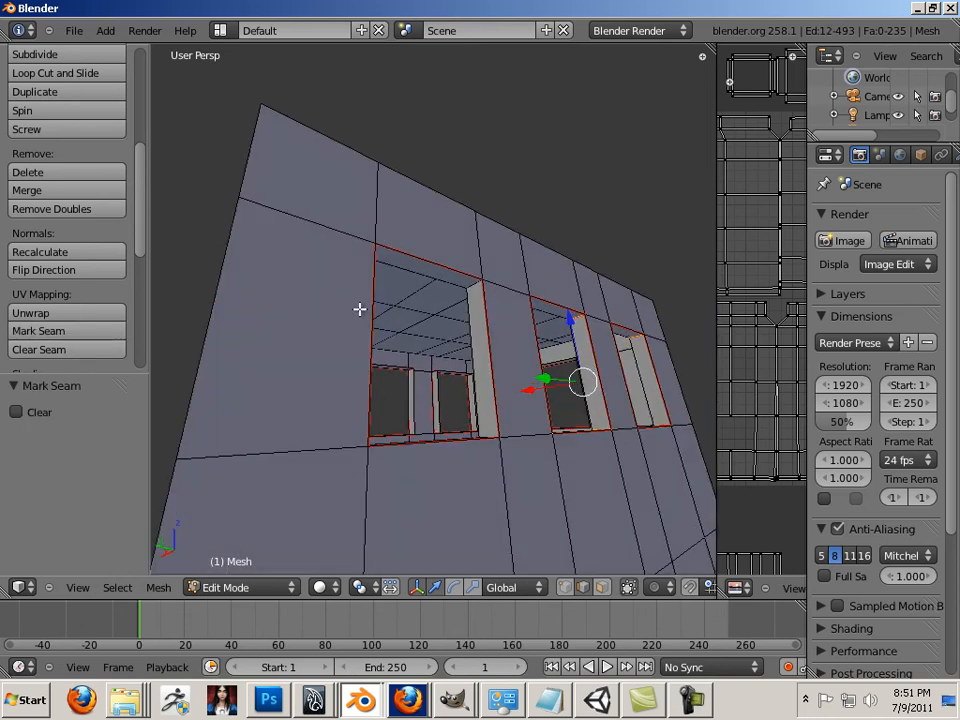
{"action": "right_click", "coordinate": [448, 315], "text": "alt+shift"}
{"action": "middle_click_drag", "start_coordinate": [448, 315], "coordinate": [274, 459]}
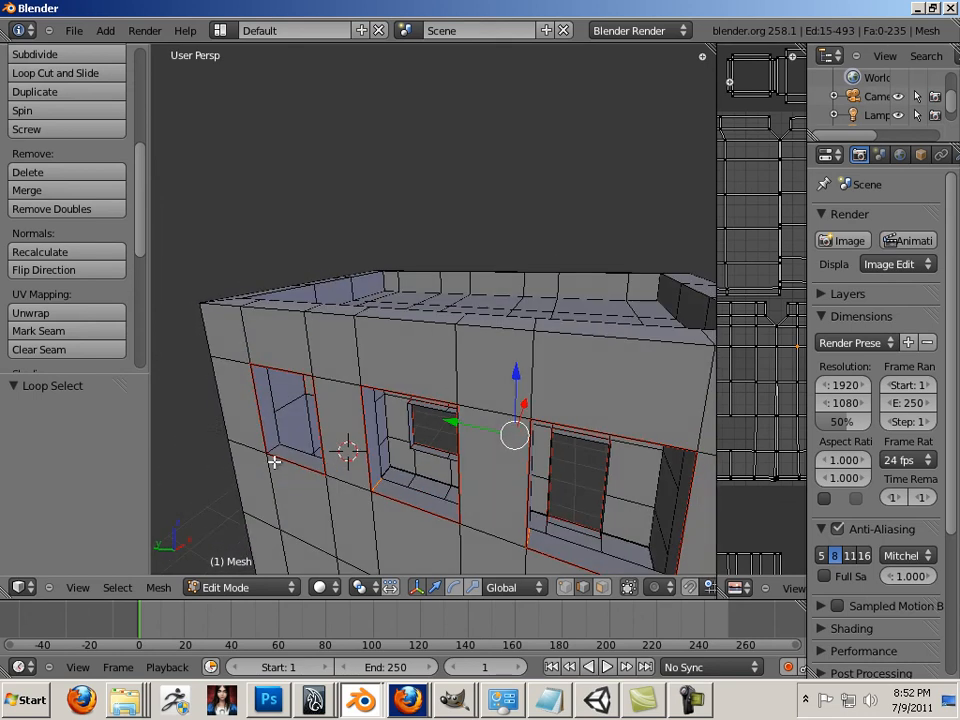
{"action": "left_click", "coordinate": [58, 350]}
{"action": "left_click", "coordinate": [73, 336]}
Step: Select the building's vertical outer corner edge loops at both ends of the window wall and mark them as seams
{"action": "middle_click_drag", "start_coordinate": [190, 360], "coordinate": [359, 261]}
{"action": "scroll", "coordinate": [362, 262], "scroll_direction": "up", "scroll_amount": 1}
{"action": "left_click_drag", "start_coordinate": [387, 275], "coordinate": [366, 272]}
{"action": "middle_click_drag", "start_coordinate": [366, 272], "coordinate": [494, 453]}
{"action": "right_click", "coordinate": [366, 334], "text": "alt"}
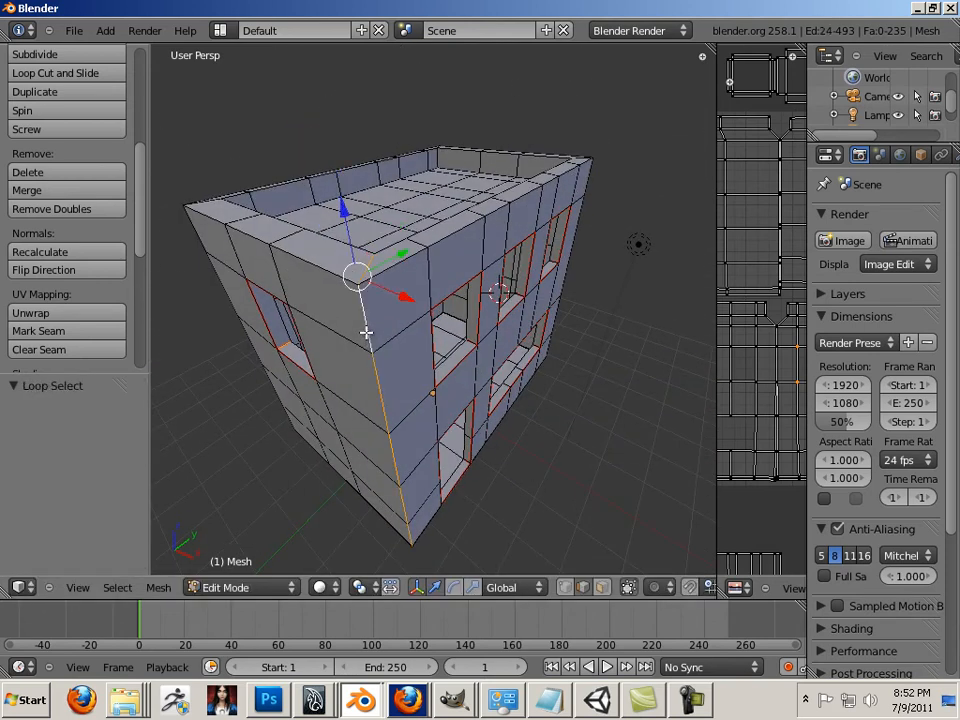
{"action": "middle_click_drag", "start_coordinate": [562, 308], "coordinate": [493, 346]}
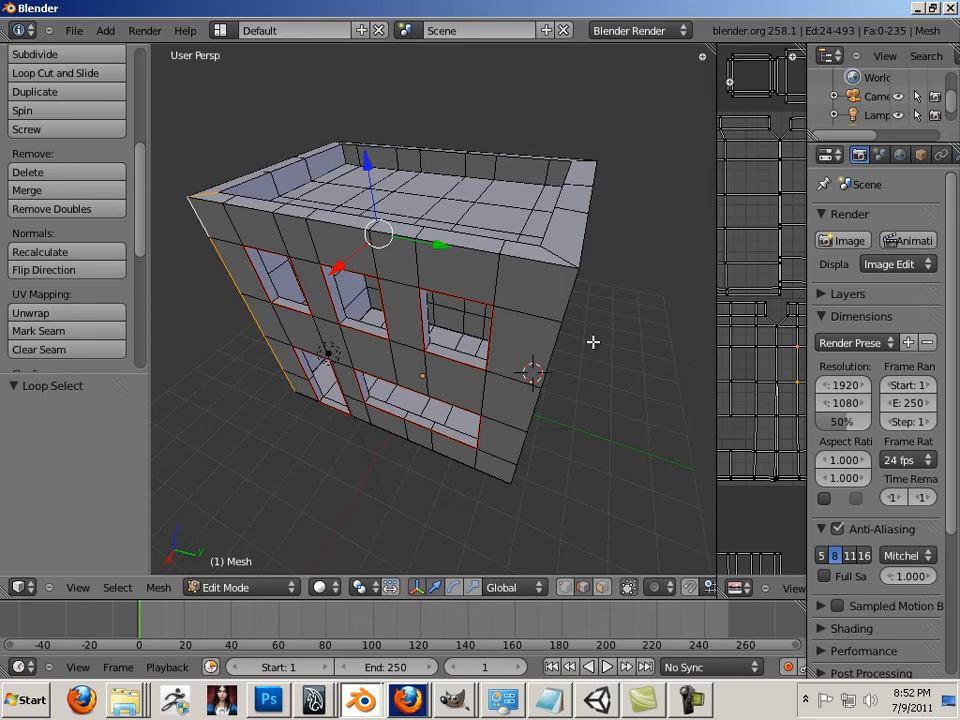
{"action": "middle_click_drag", "start_coordinate": [593, 342], "coordinate": [521, 334]}
{"action": "right_click", "coordinate": [459, 315], "text": "alt+shift"}
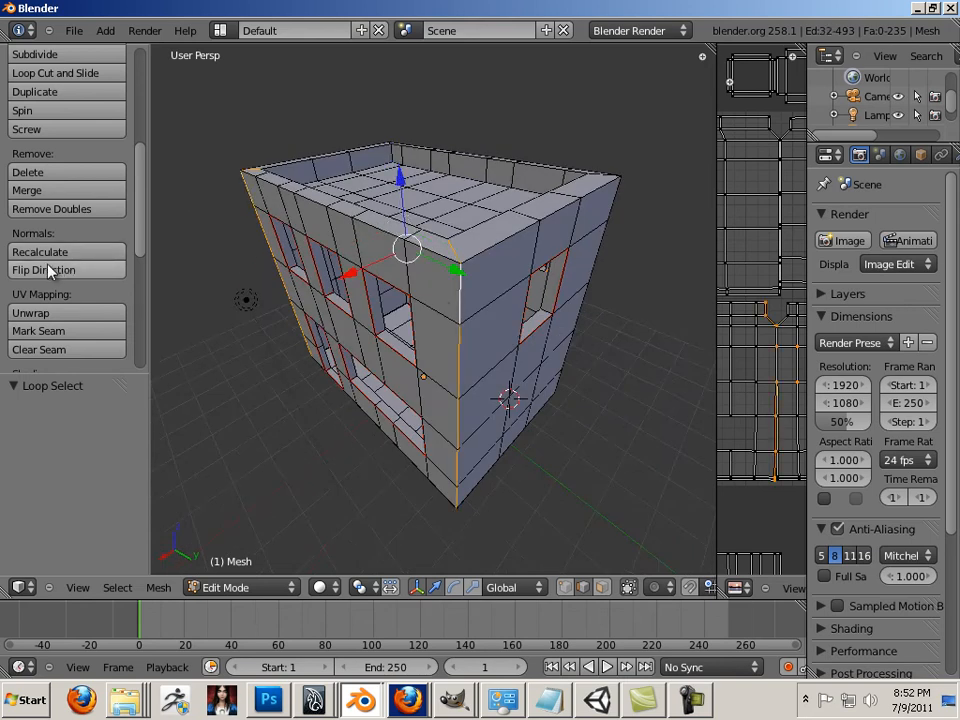
{"action": "left_click", "coordinate": [38, 330]}
{"action": "middle_click_drag", "start_coordinate": [180, 335], "coordinate": [466, 328]}
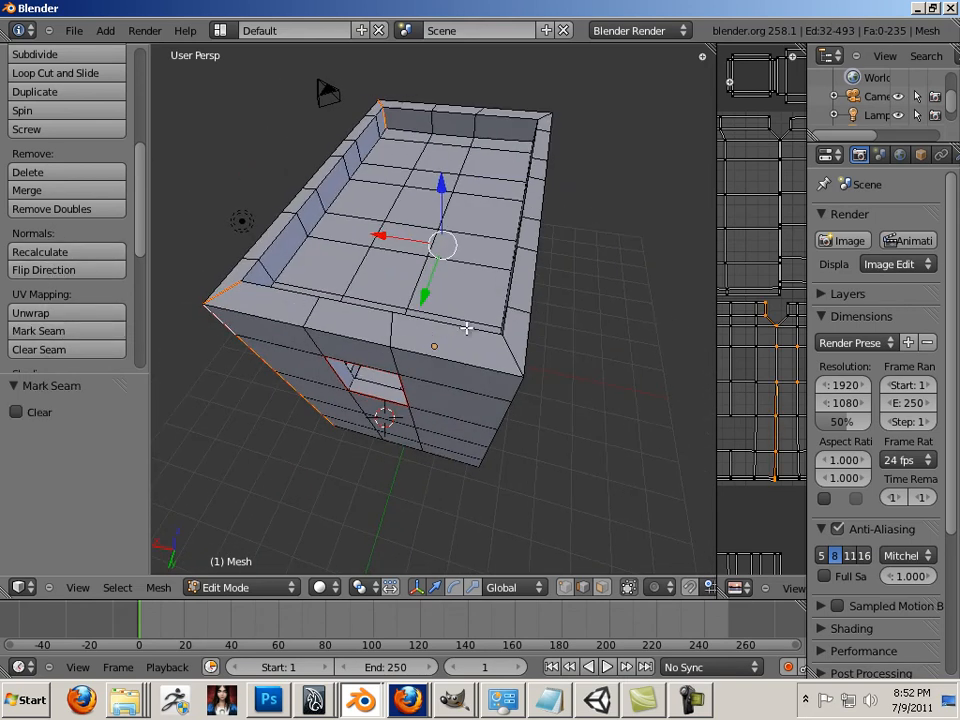
Step: Enlarge the UV editor and mark the vertical edge loop between the two lower wall islands as a seam
{"action": "left_click_drag", "start_coordinate": [715, 329], "coordinate": [352, 328]}
{"action": "scroll", "coordinate": [466, 335], "scroll_direction": "up", "scroll_amount": 4}
{"action": "scroll", "coordinate": [551, 360], "scroll_direction": "up", "scroll_amount": 2}
{"action": "right_click", "coordinate": [609, 343]}
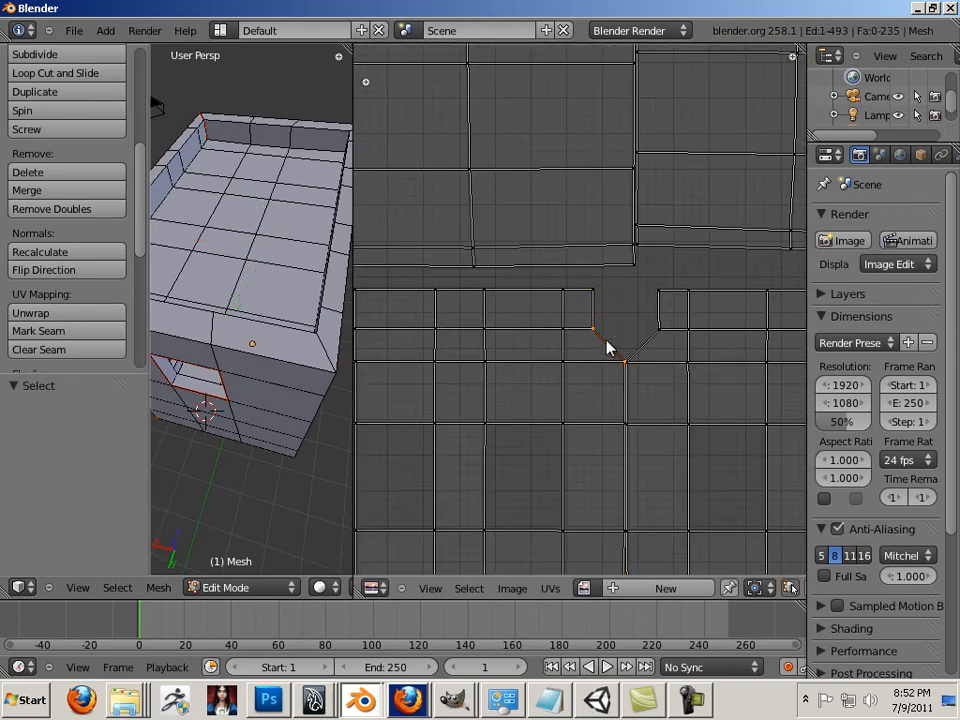
{"action": "right_click", "coordinate": [604, 347], "text": "alt"}
{"action": "scroll", "coordinate": [606, 354], "scroll_direction": "down", "scroll_amount": 3}
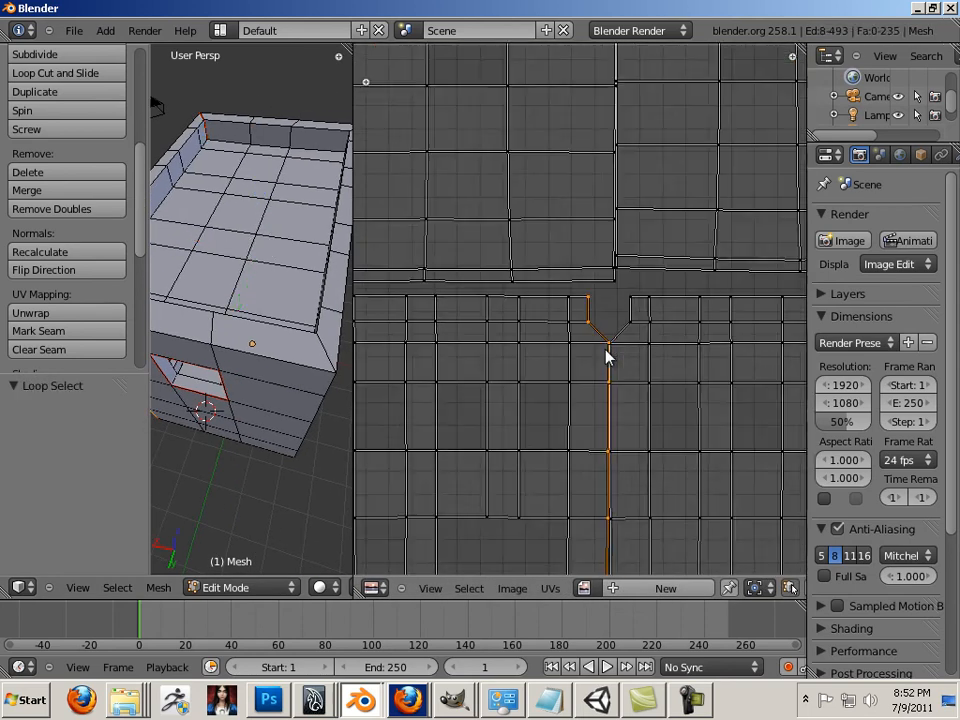
{"action": "scroll", "coordinate": [598, 349], "scroll_direction": "down", "scroll_amount": 2}
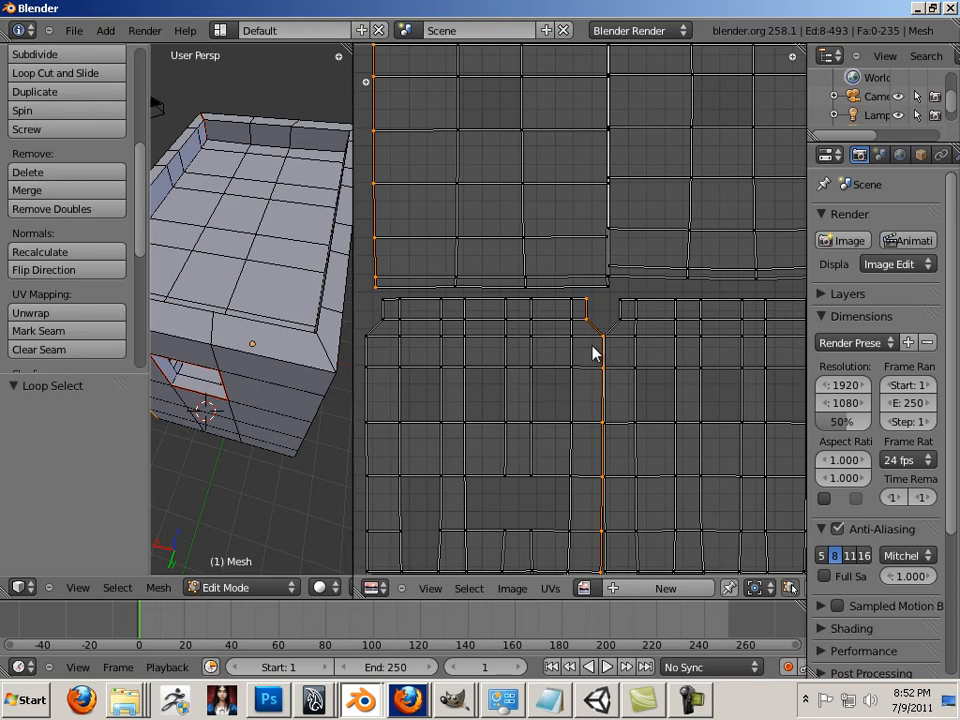
{"action": "left_click", "coordinate": [45, 331]}
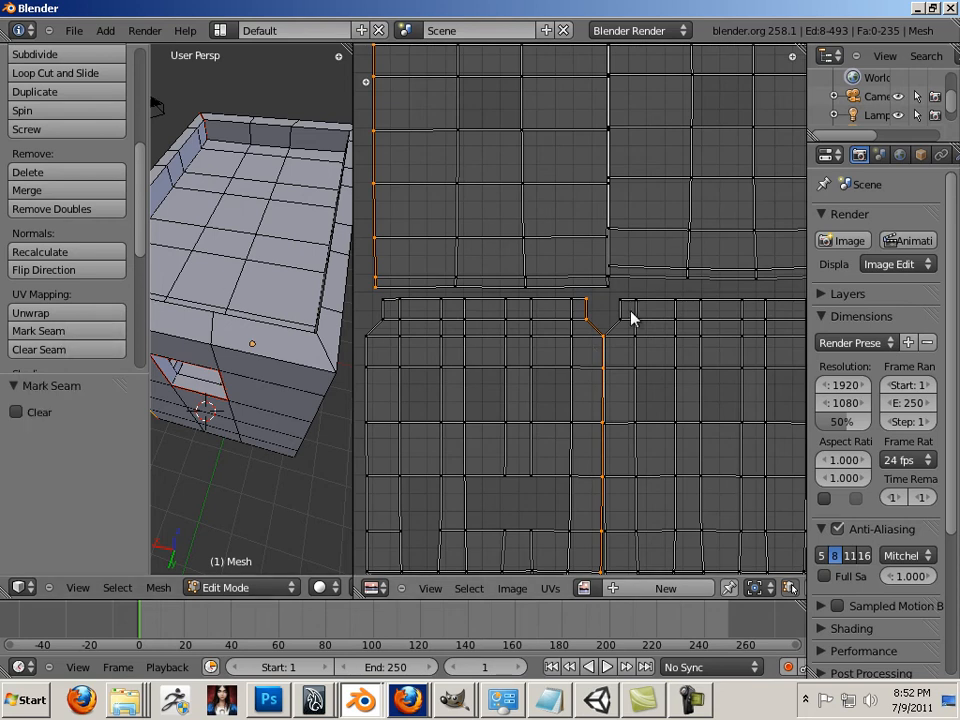
Step: Mark the facing horizontal border loops between the upper and lower pairs of wall islands as seams
{"action": "right_click", "coordinate": [559, 302]}
{"action": "right_click", "coordinate": [555, 302], "text": "alt"}
{"action": "right_click", "coordinate": [563, 288], "text": "alt+shift"}
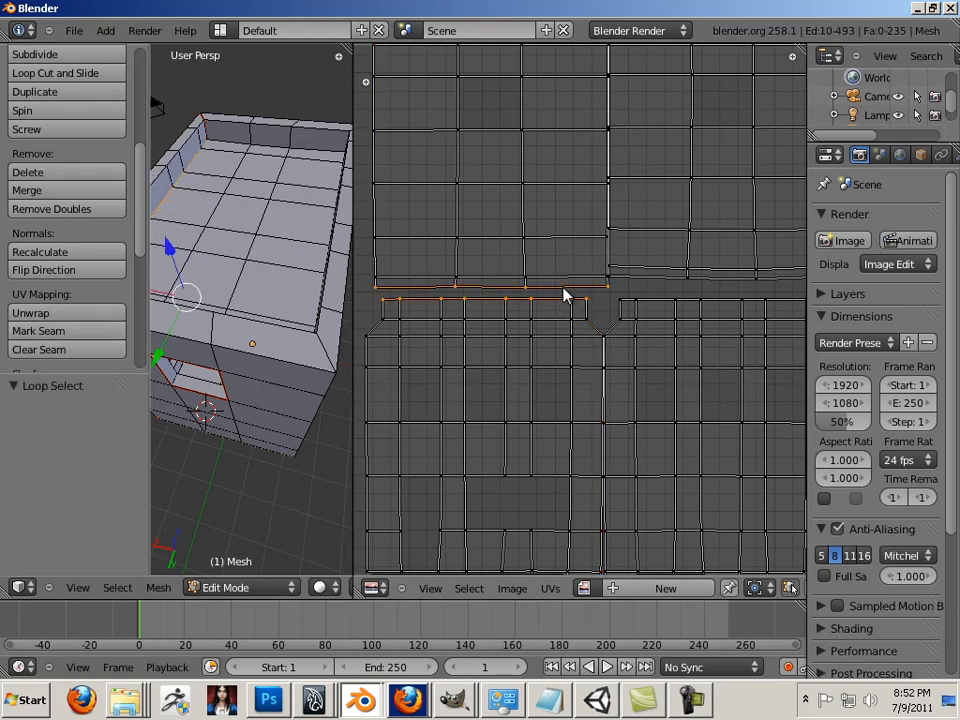
{"action": "right_click", "coordinate": [635, 277], "text": "alt+shift"}
{"action": "right_click", "coordinate": [645, 301], "text": "alt+shift"}
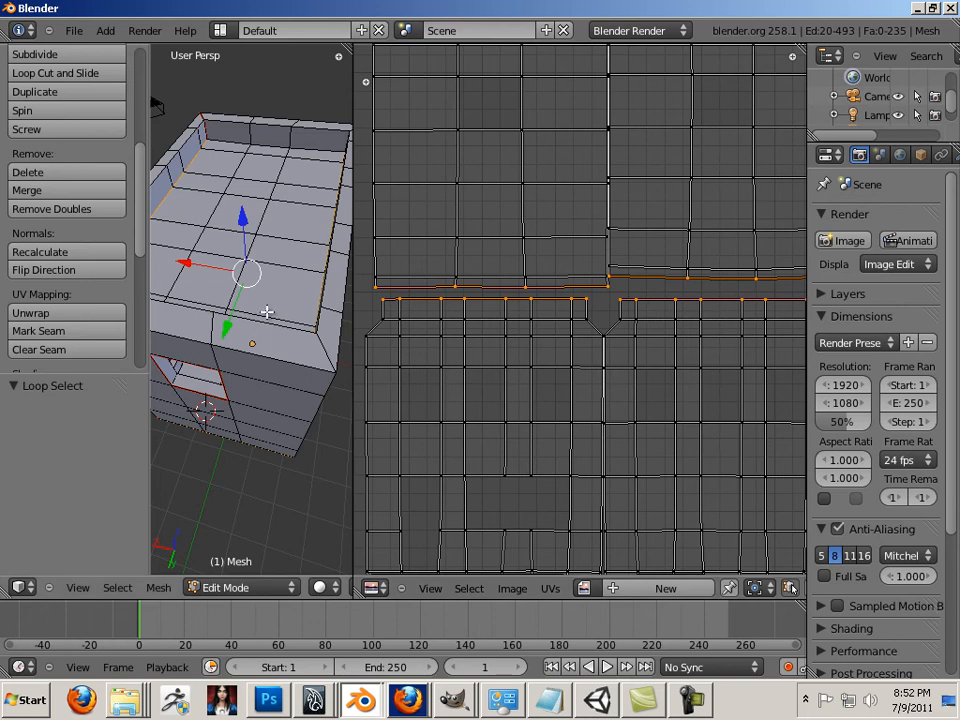
{"action": "left_click", "coordinate": [100, 331]}
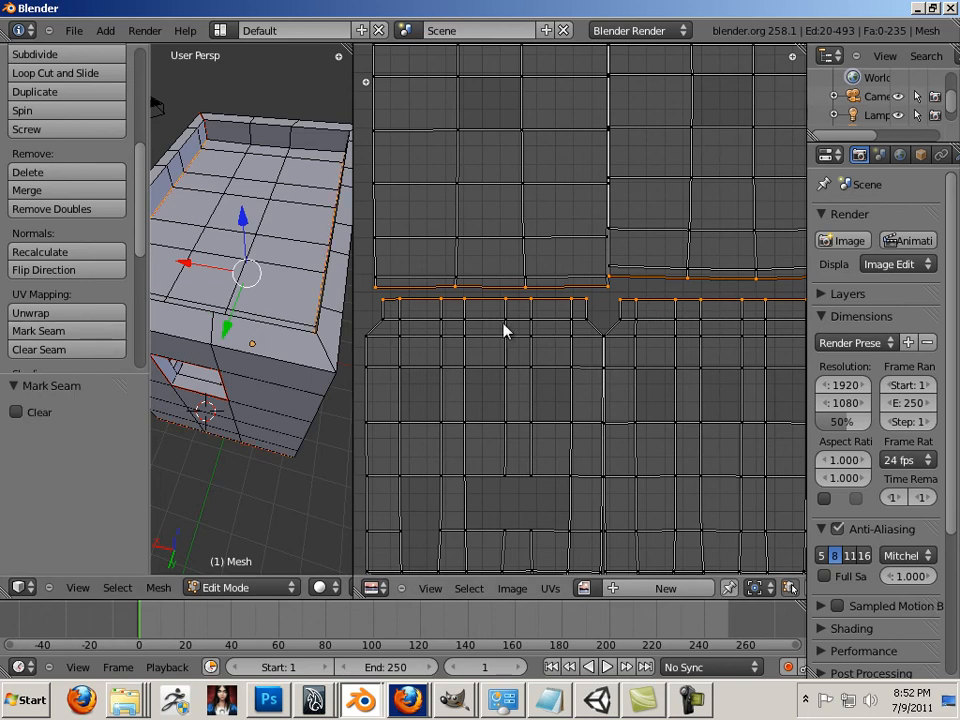
Step: Mark the right and bottom border loops of the lower-right UV island and the upper-right island's right border as seams
{"action": "middle_click_drag", "start_coordinate": [583, 306], "coordinate": [325, 250]}
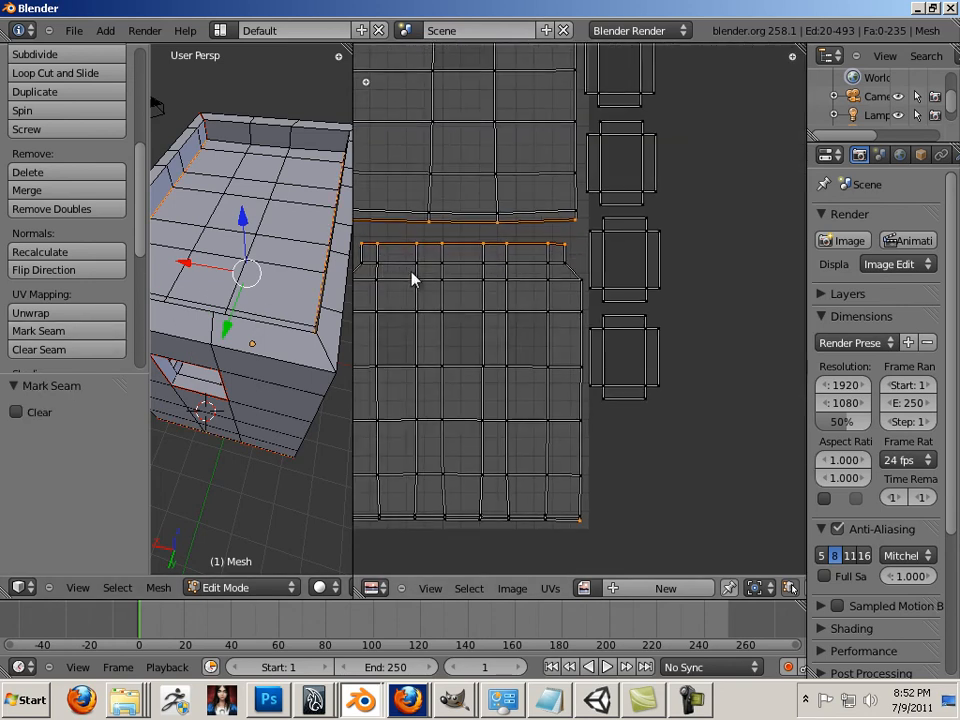
{"action": "right_click", "coordinate": [583, 302], "text": "alt+shift"}
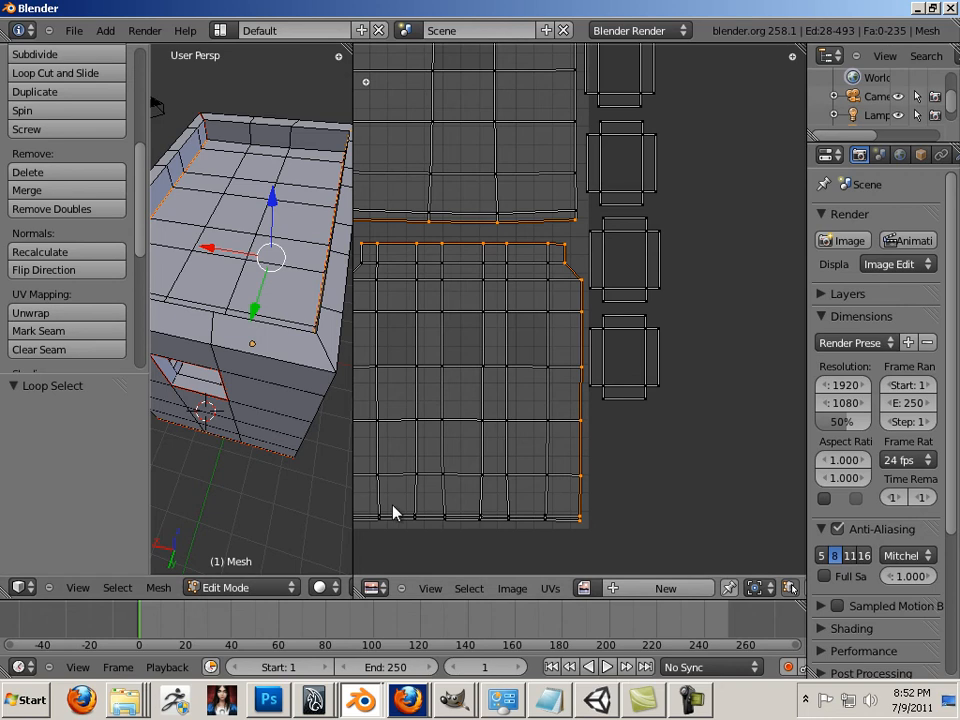
{"action": "right_click", "coordinate": [421, 521], "text": "alt+shift"}
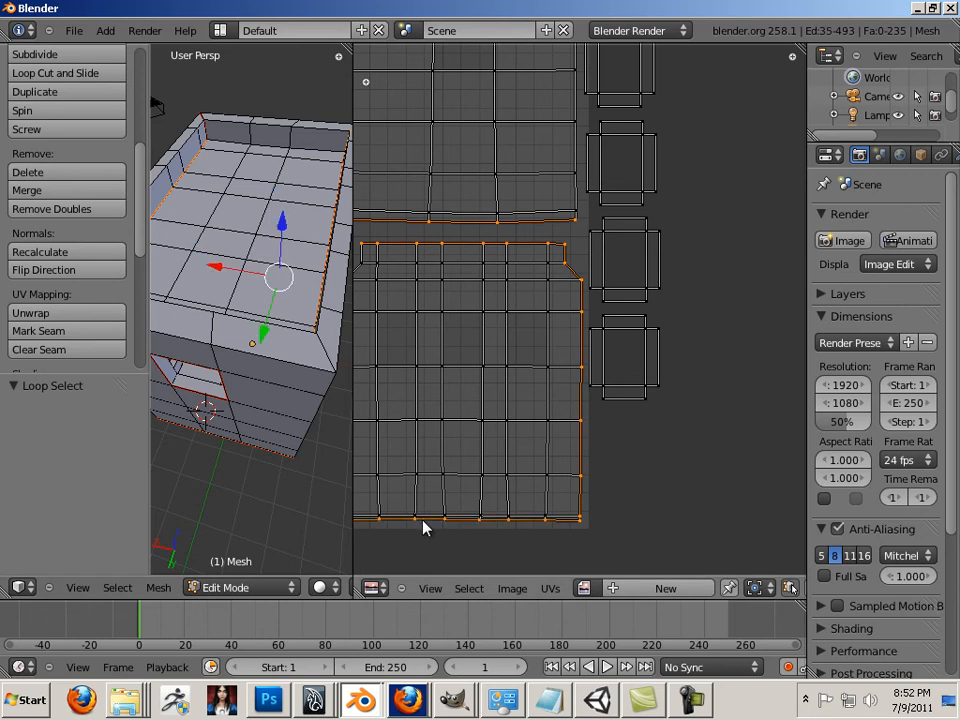
{"action": "left_click", "coordinate": [66, 331]}
{"action": "right_click", "coordinate": [576, 203], "text": "alt+shift"}
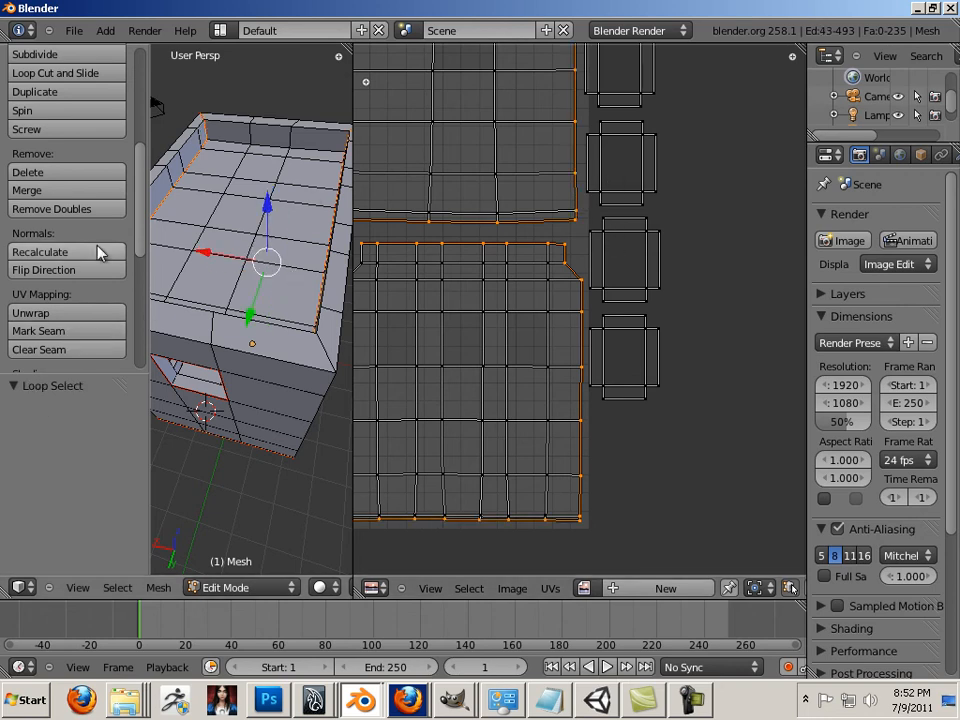
{"action": "left_click", "coordinate": [55, 329]}
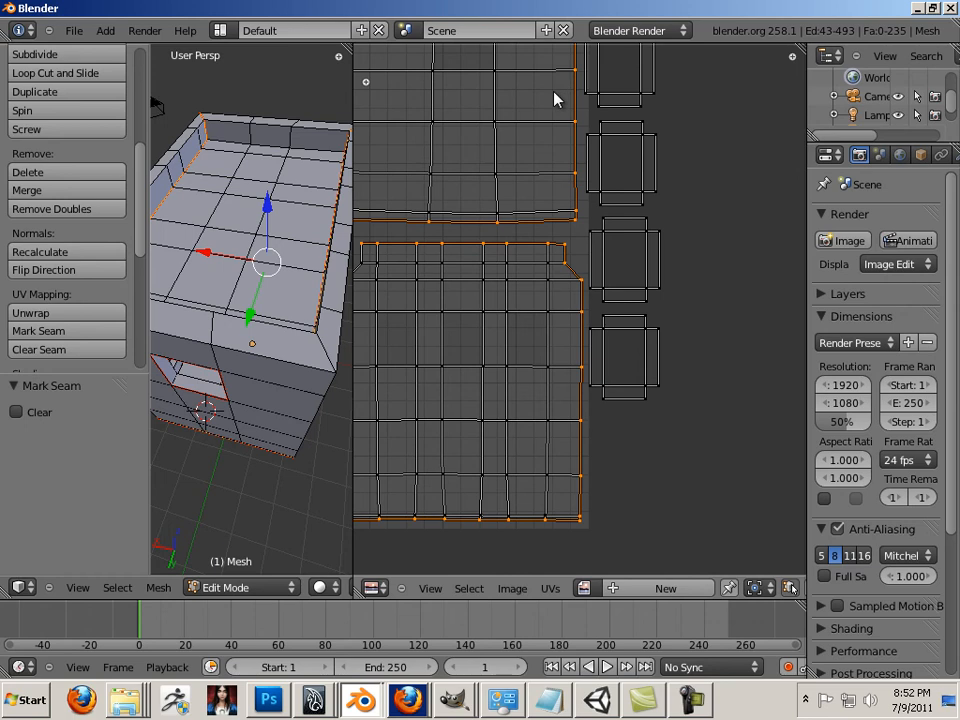
Step: Mark the top border loops of the two upper wall islands in the UV layout as seams
{"action": "middle_click_drag", "start_coordinate": [556, 98], "coordinate": [675, 402]}
{"action": "right_click", "coordinate": [585, 253], "text": "alt+shift"}
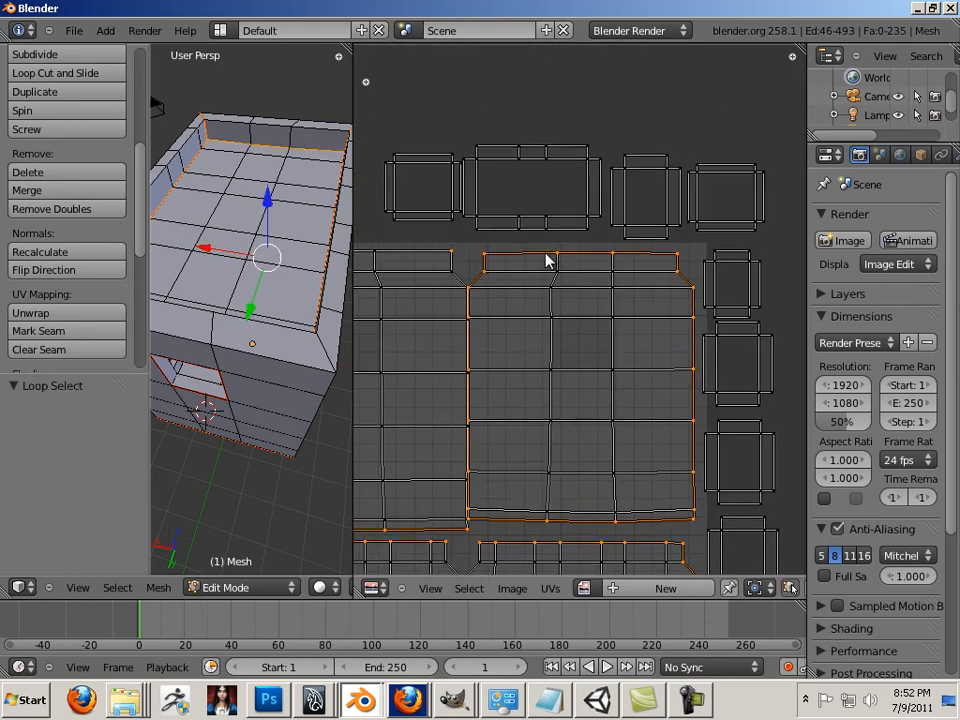
{"action": "left_click", "coordinate": [50, 331]}
{"action": "right_click", "coordinate": [408, 258], "text": "alt+shift"}
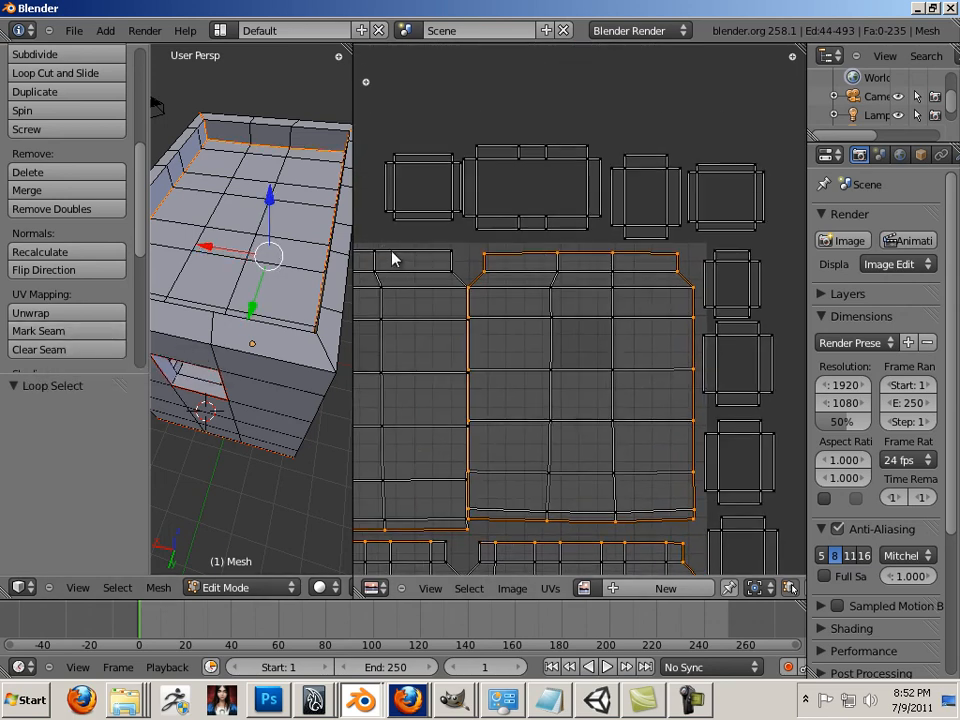
{"action": "left_click", "coordinate": [77, 335]}
Step: Mark the upper-left UV island's left border and the lower-left island's bottom border as seams
{"action": "scroll", "coordinate": [381, 302], "scroll_direction": "down", "scroll_amount": 4}
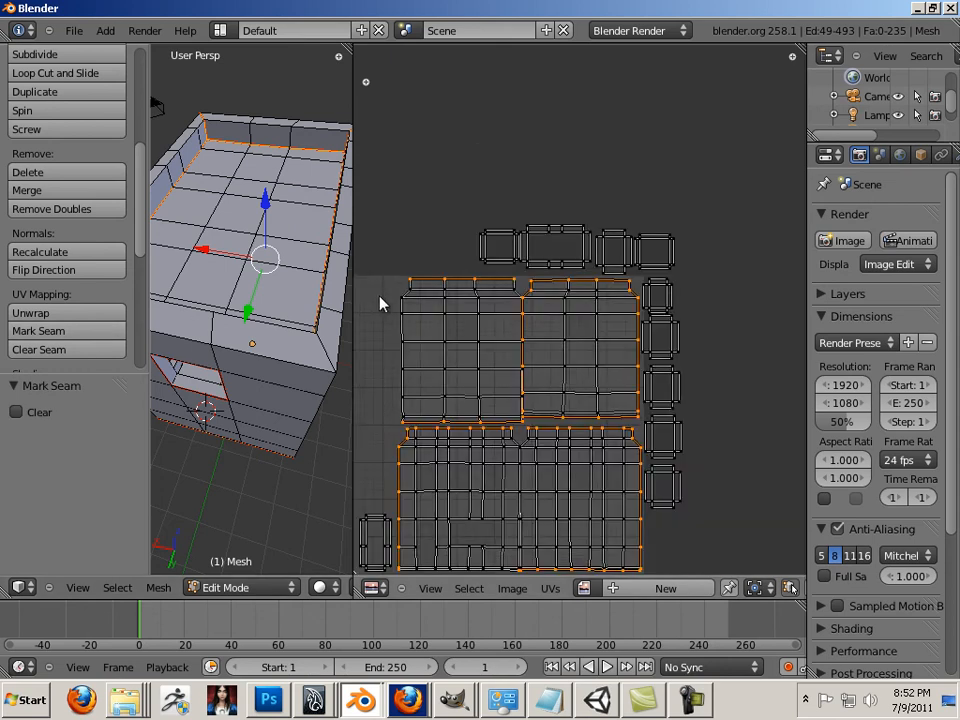
{"action": "right_click", "coordinate": [437, 347], "text": "alt+shift"}
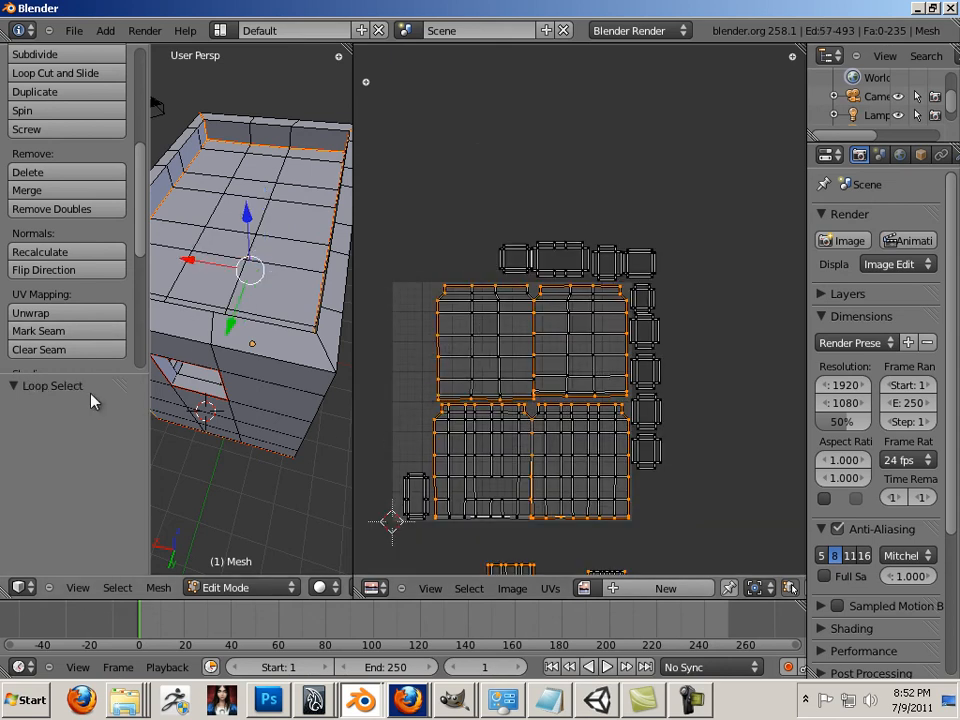
{"action": "left_click", "coordinate": [110, 333]}
{"action": "middle_click_drag", "start_coordinate": [555, 410], "coordinate": [589, 261]}
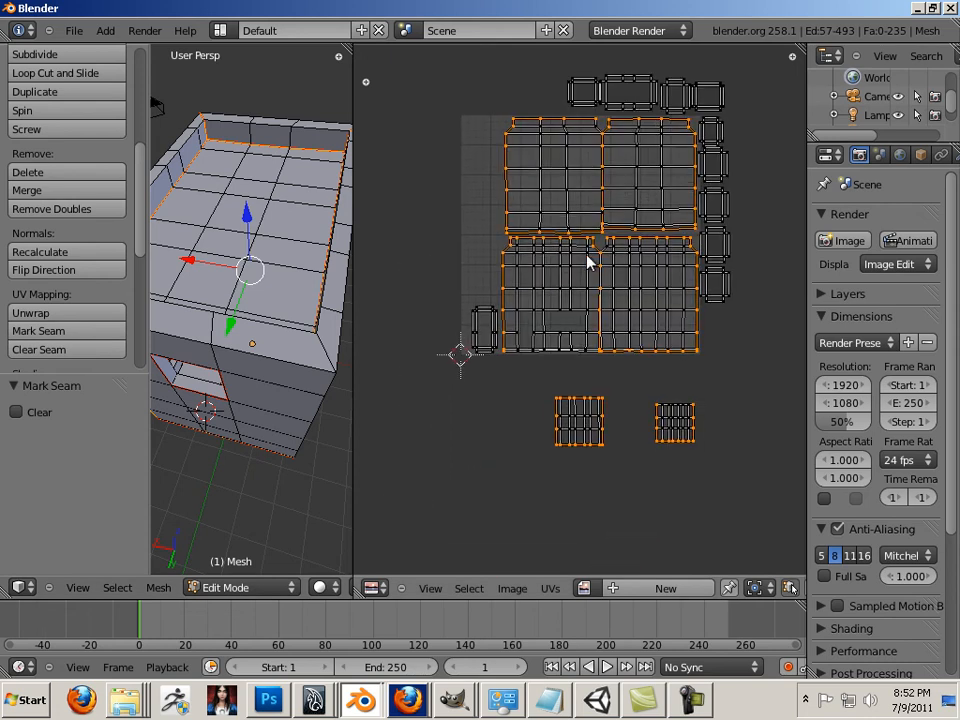
{"action": "scroll", "coordinate": [589, 261], "scroll_direction": "up", "scroll_amount": 5}
{"action": "right_click", "coordinate": [557, 478], "text": "alt+shift"}
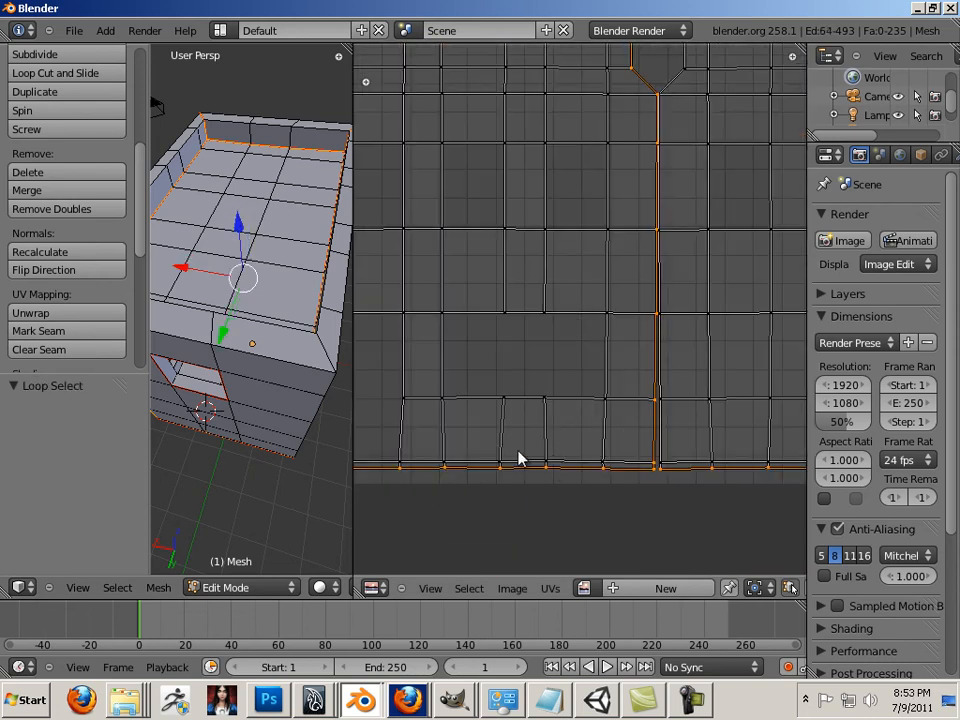
{"action": "left_click", "coordinate": [77, 332]}
{"action": "scroll", "coordinate": [622, 302], "scroll_direction": "down", "scroll_amount": 2}
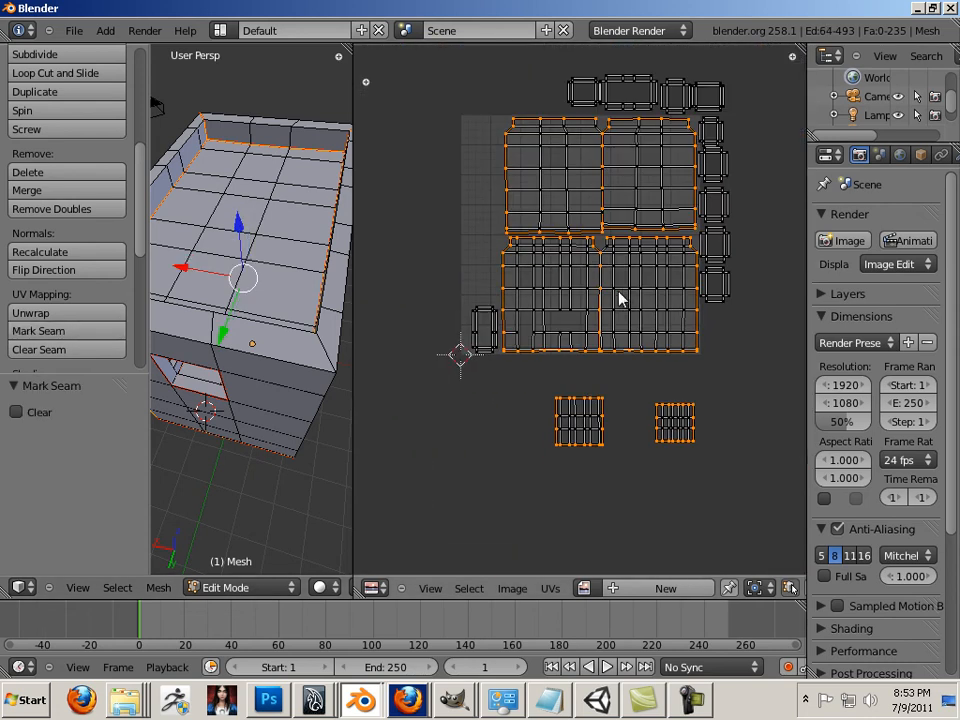
Step: Try unwrapping the entire building mesh along the marked seams, and undo the unwrap
{"action": "key", "text": "a"}
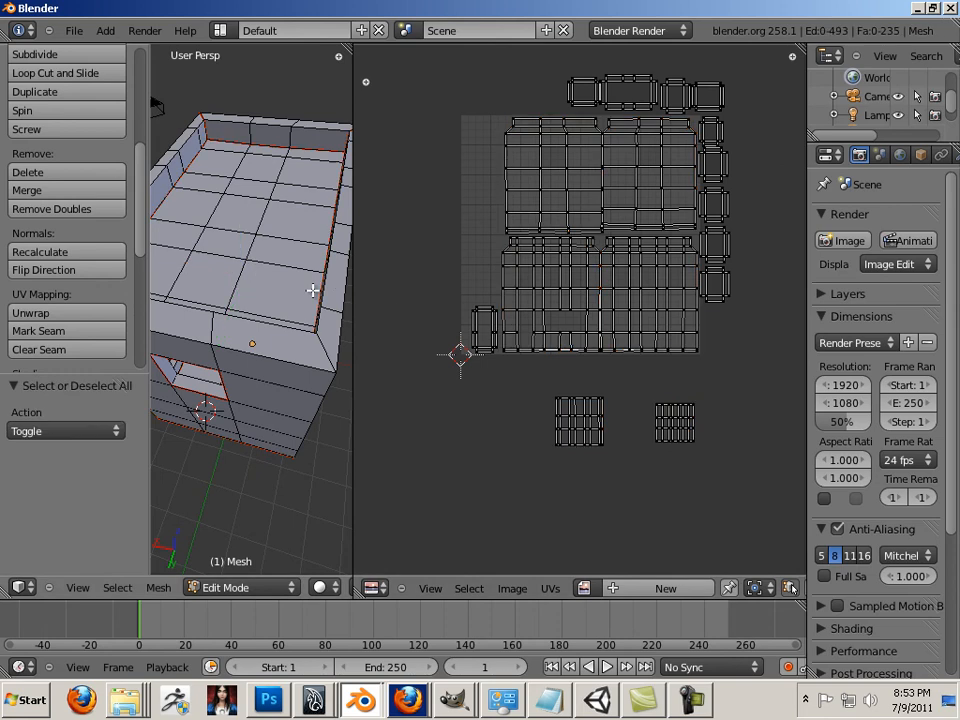
{"action": "key", "text": "a"}
{"action": "key", "text": "u"}
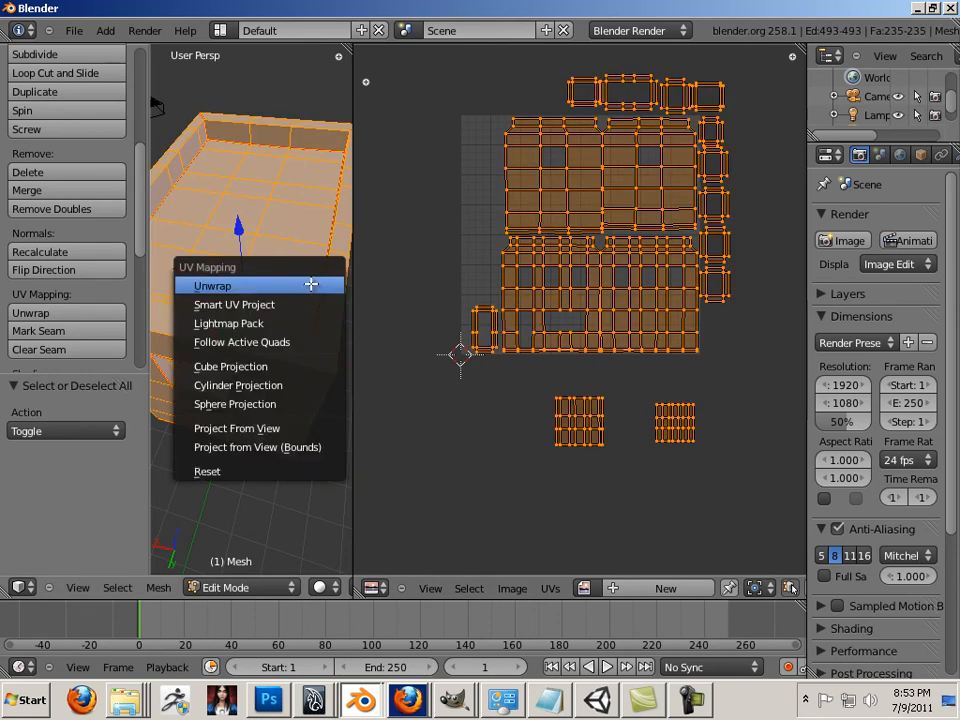
{"action": "left_click", "coordinate": [311, 285]}
{"action": "scroll", "coordinate": [514, 302], "scroll_direction": "up", "scroll_amount": 4}
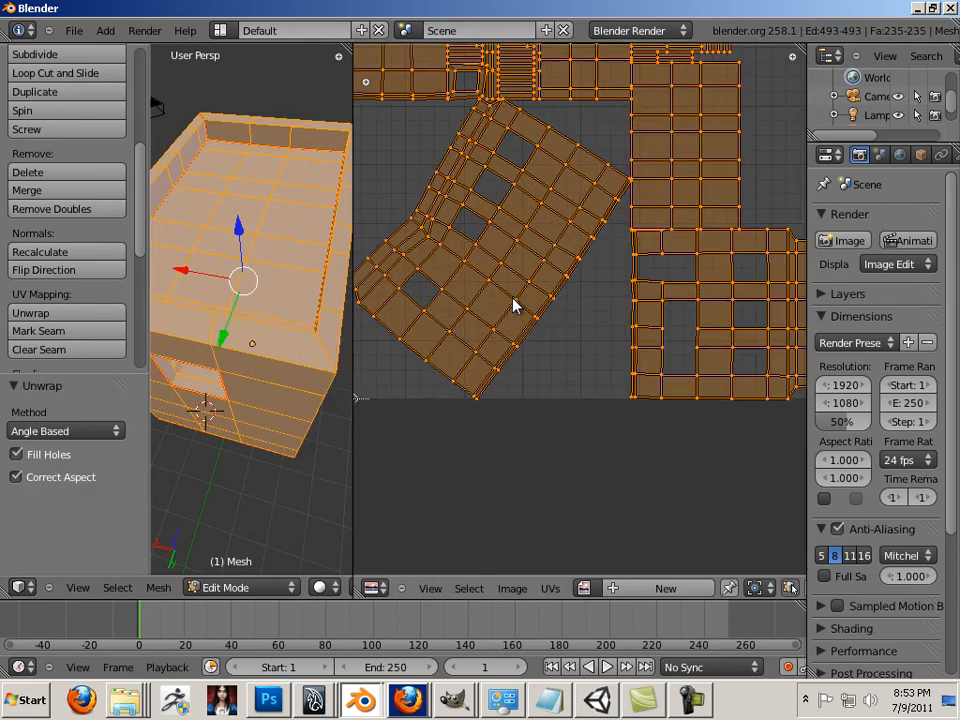
{"action": "key", "text": "ctrl+z"}
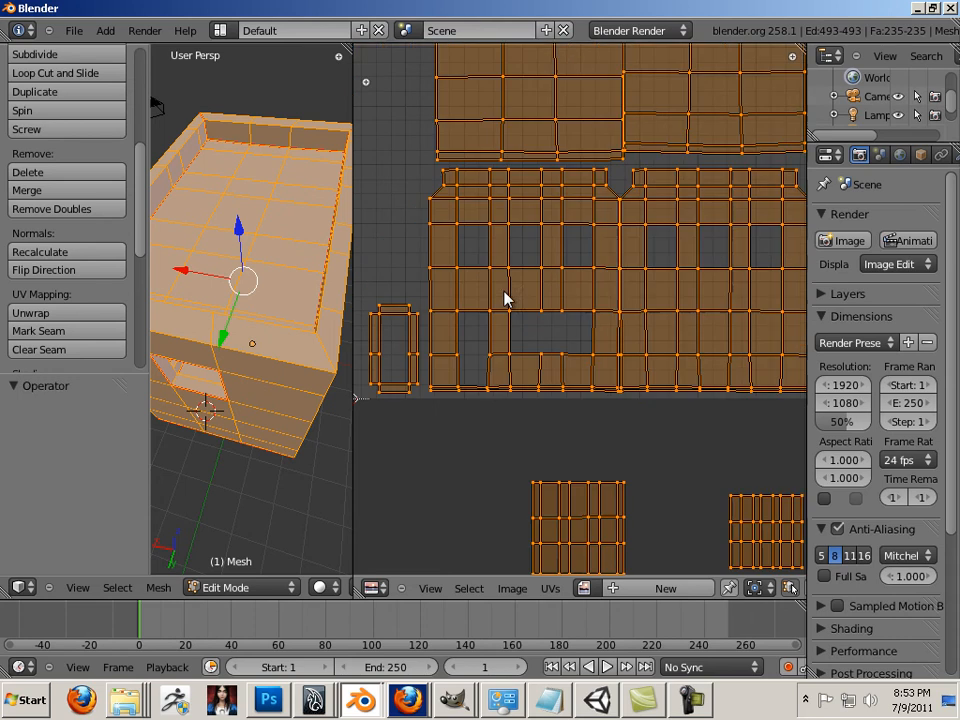
Step: Select the complete corner edge loops shared by the two lower wall islands in the UV layout and mark them as seams
{"action": "right_click", "coordinate": [620, 260], "text": "alt"}
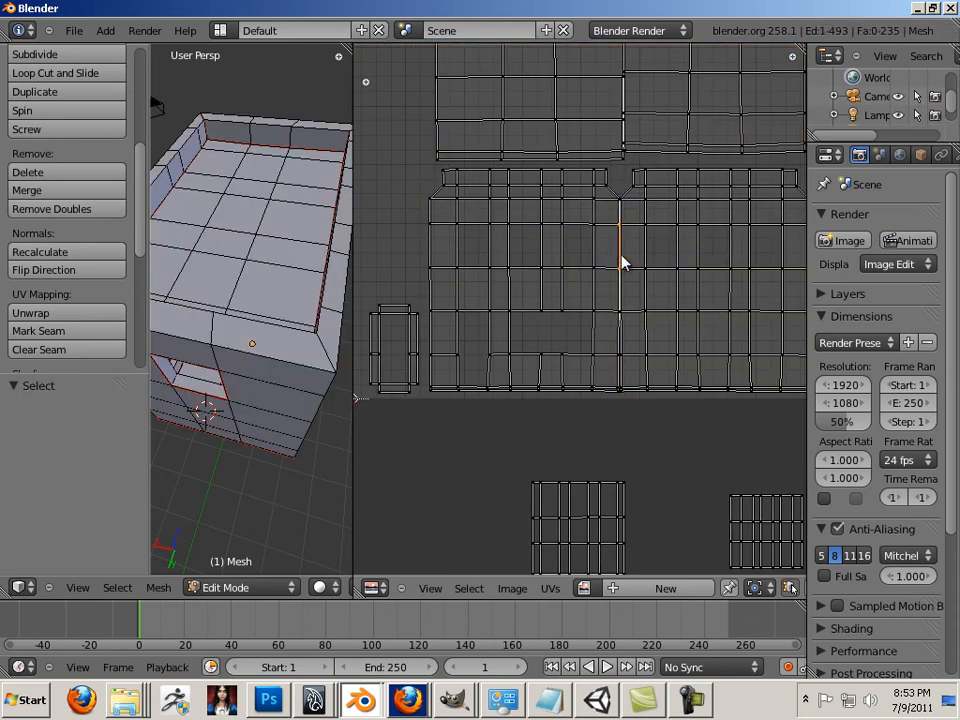
{"action": "right_click", "coordinate": [621, 250], "text": "alt+shift"}
{"action": "right_click", "coordinate": [621, 249], "text": "alt+shift"}
{"action": "right_click", "coordinate": [621, 248], "text": "alt+shift"}
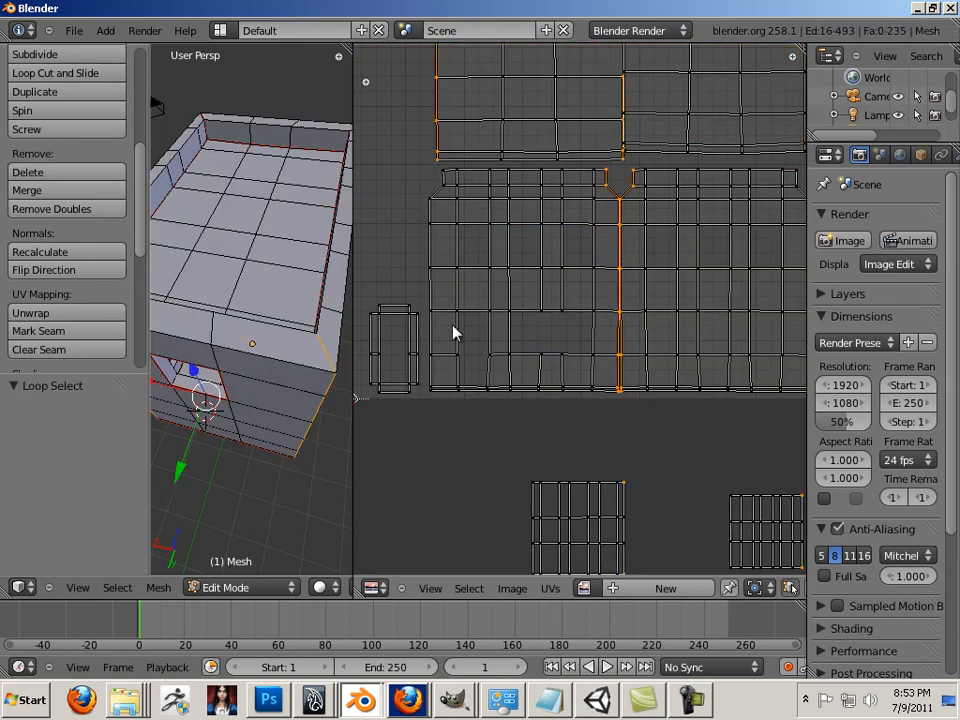
{"action": "left_click", "coordinate": [96, 331]}
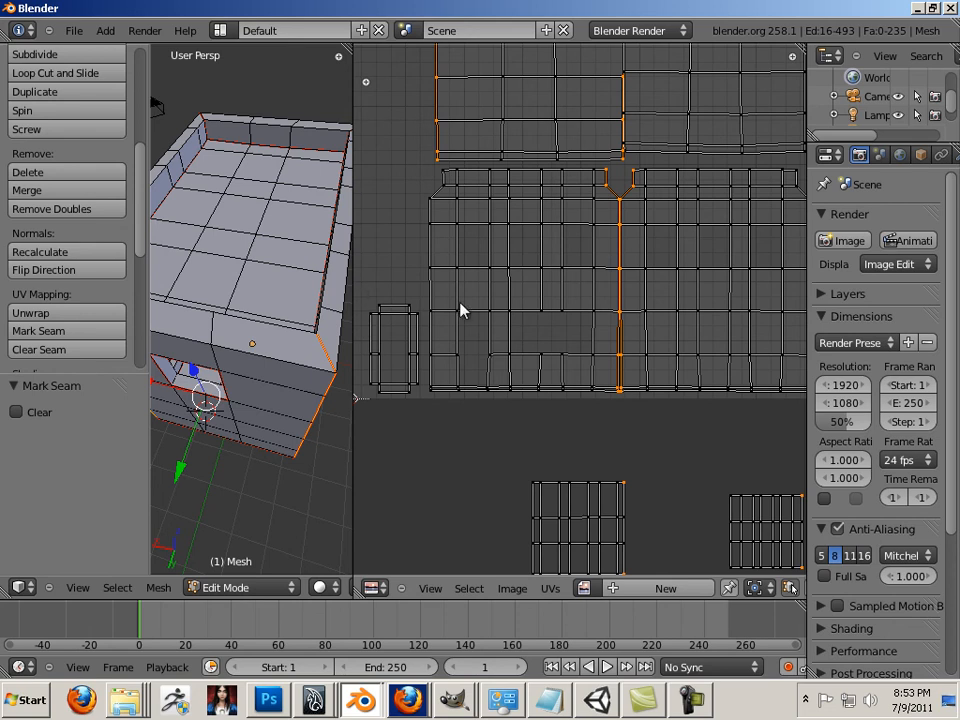
Step: Select the whole building mesh and unwrap it along the marked seams
{"action": "key", "text": "a"}
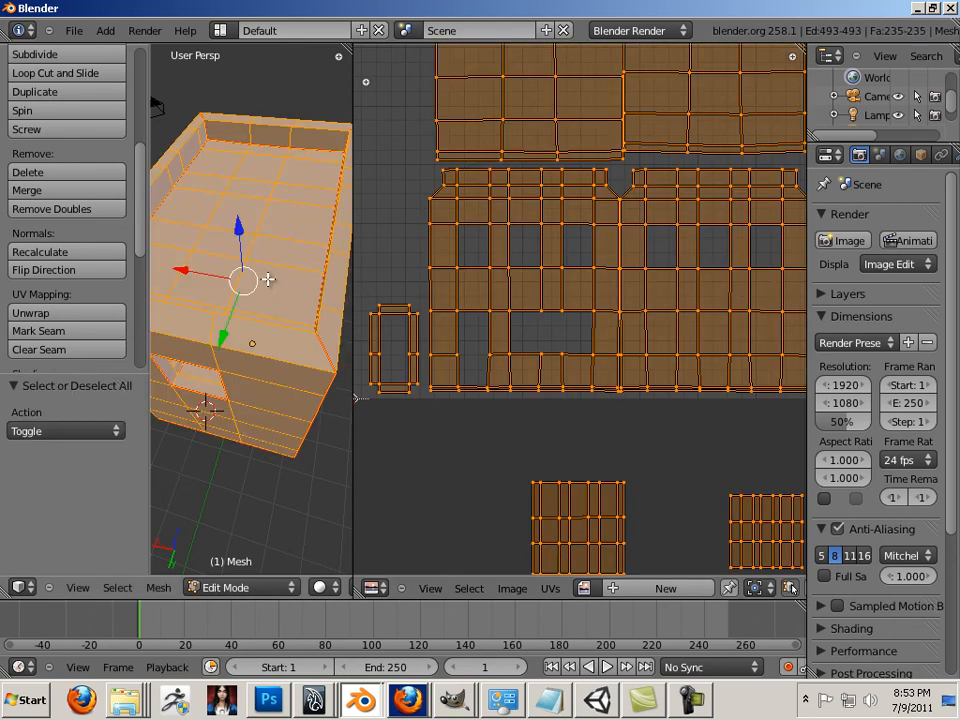
{"action": "key", "text": "u"}
{"action": "left_click", "coordinate": [266, 276]}
{"action": "scroll", "coordinate": [594, 343], "scroll_direction": "down", "scroll_amount": 3}
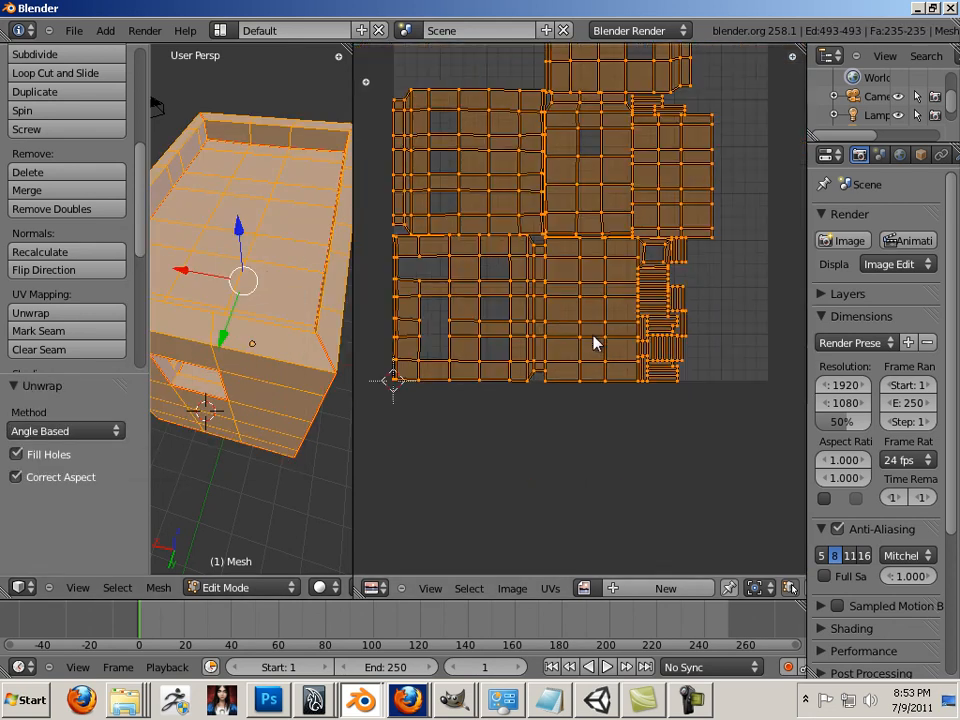
{"action": "scroll", "coordinate": [594, 343], "scroll_direction": "up", "scroll_amount": 2}
{"action": "middle_click_drag", "start_coordinate": [706, 295], "coordinate": [699, 377]}
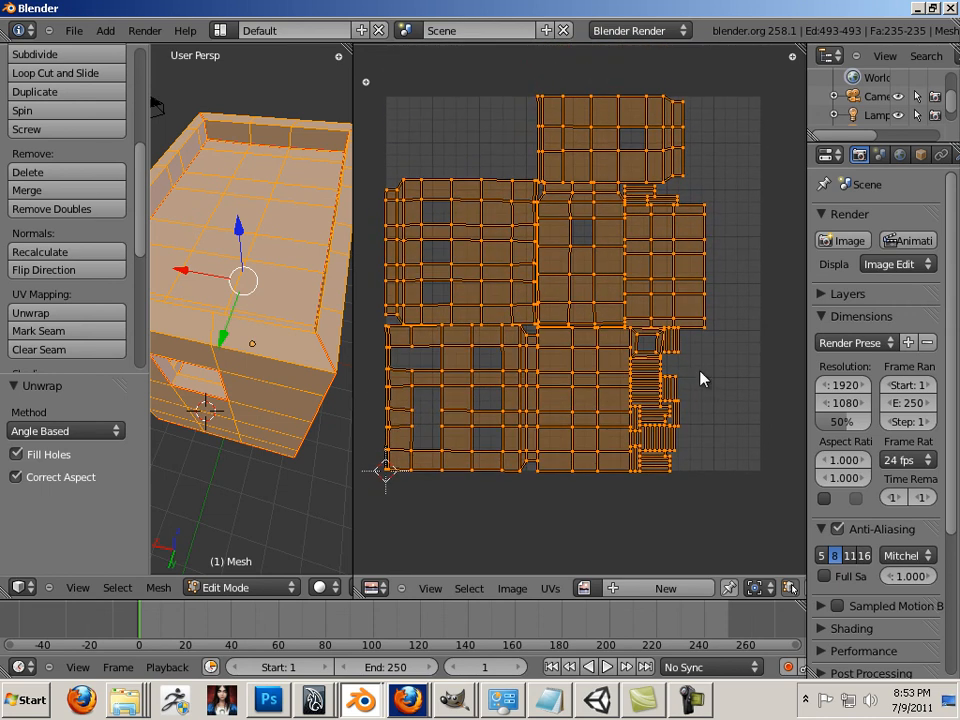
Step: Mark the lower-right diagonal corner edge of the square window-frame island in the UV layout as a seam
{"action": "scroll", "coordinate": [700, 377], "scroll_direction": "up", "scroll_amount": 2}
{"action": "scroll", "coordinate": [700, 377], "scroll_direction": "down", "scroll_amount": 2}
{"action": "right_click", "coordinate": [466, 281]}
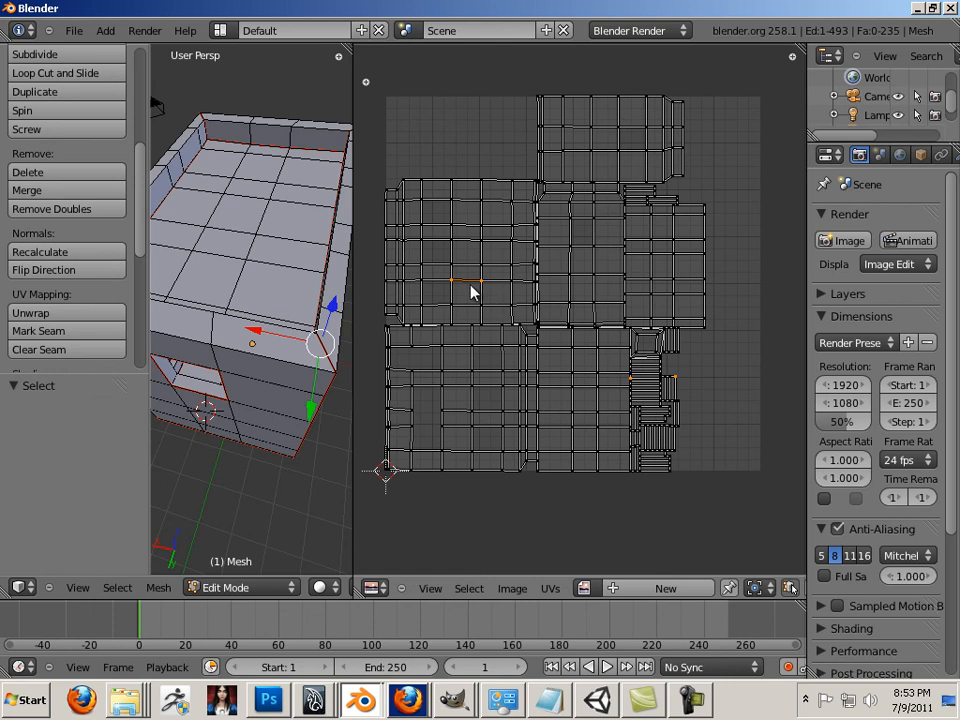
{"action": "scroll", "coordinate": [634, 338], "scroll_direction": "up", "scroll_amount": 4}
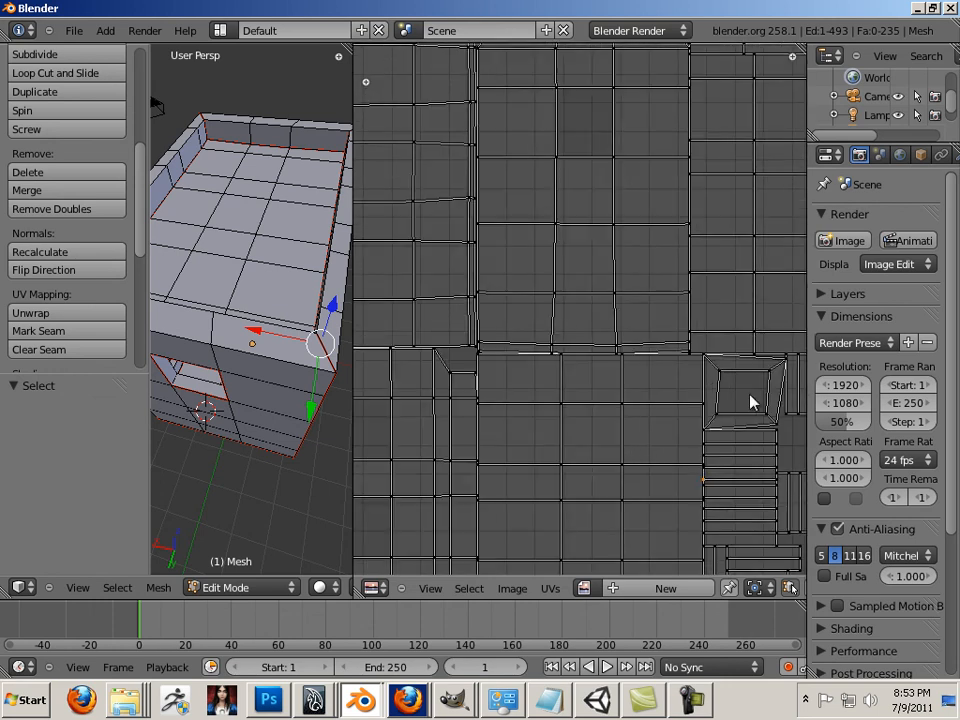
{"action": "right_click", "coordinate": [778, 370]}
{"action": "middle_click_drag", "start_coordinate": [734, 407], "coordinate": [523, 246]}
{"action": "scroll", "coordinate": [525, 250], "scroll_direction": "up", "scroll_amount": 2}
{"action": "right_click", "coordinate": [543, 231]}
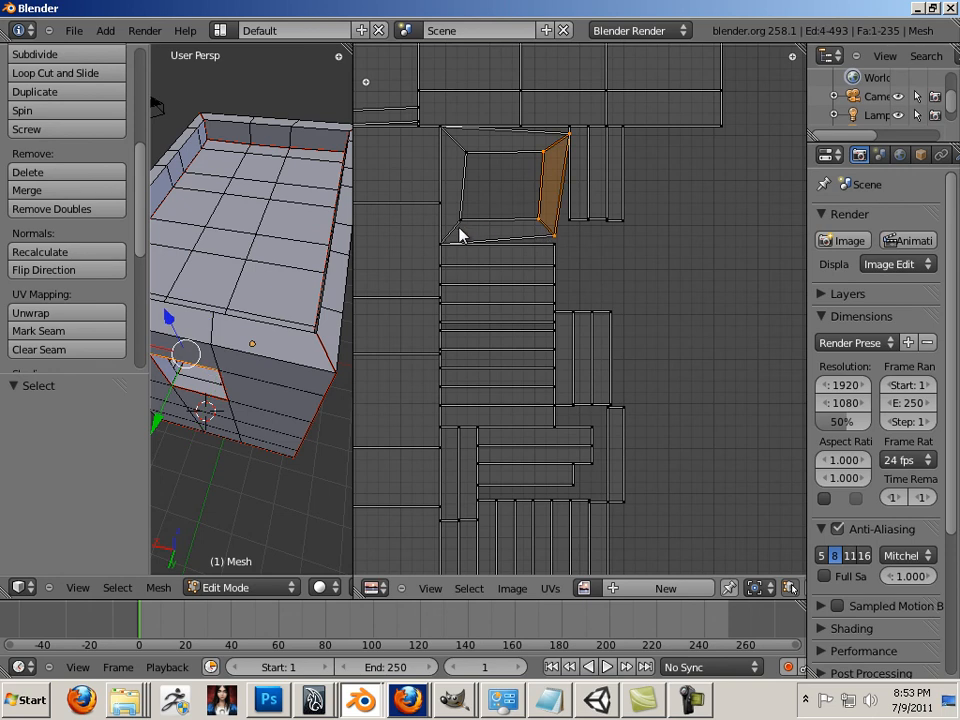
{"action": "right_click", "coordinate": [548, 230]}
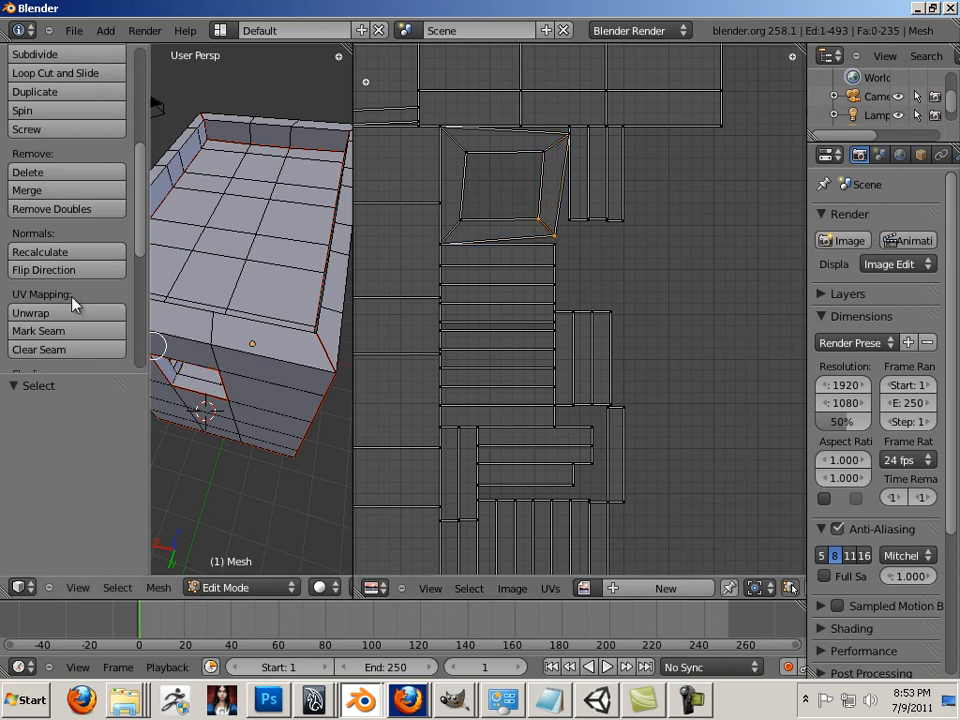
{"action": "left_click", "coordinate": [92, 330]}
Step: Mark the other three diagonal corner edges of the square window-frame island as seams
{"action": "right_click", "coordinate": [503, 172]}
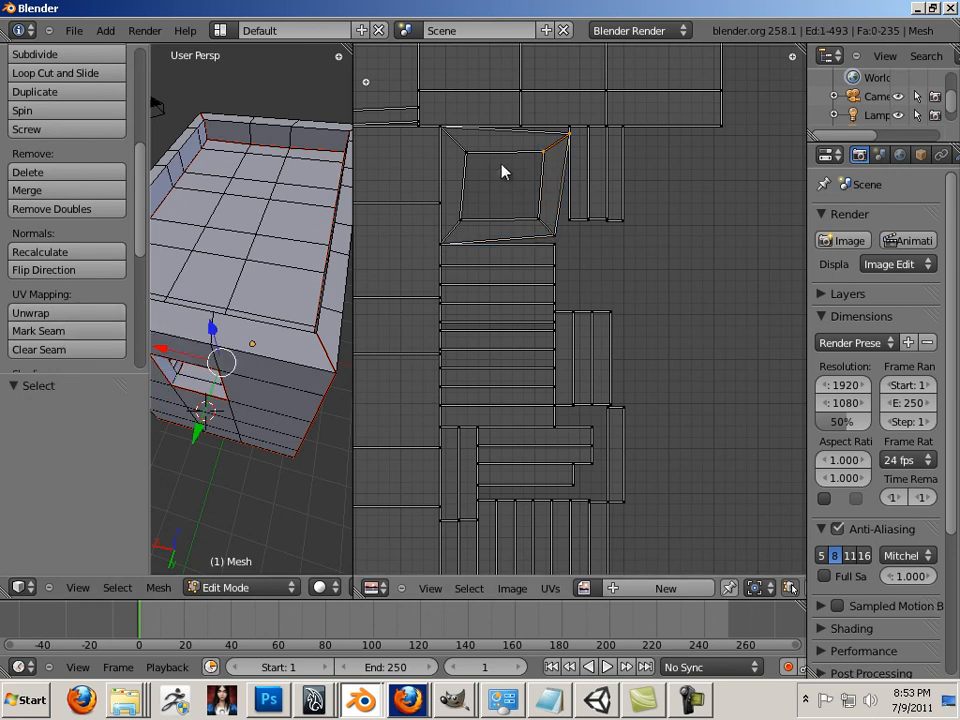
{"action": "left_click", "coordinate": [70, 330]}
{"action": "right_click", "coordinate": [448, 162]}
{"action": "left_click", "coordinate": [84, 330]}
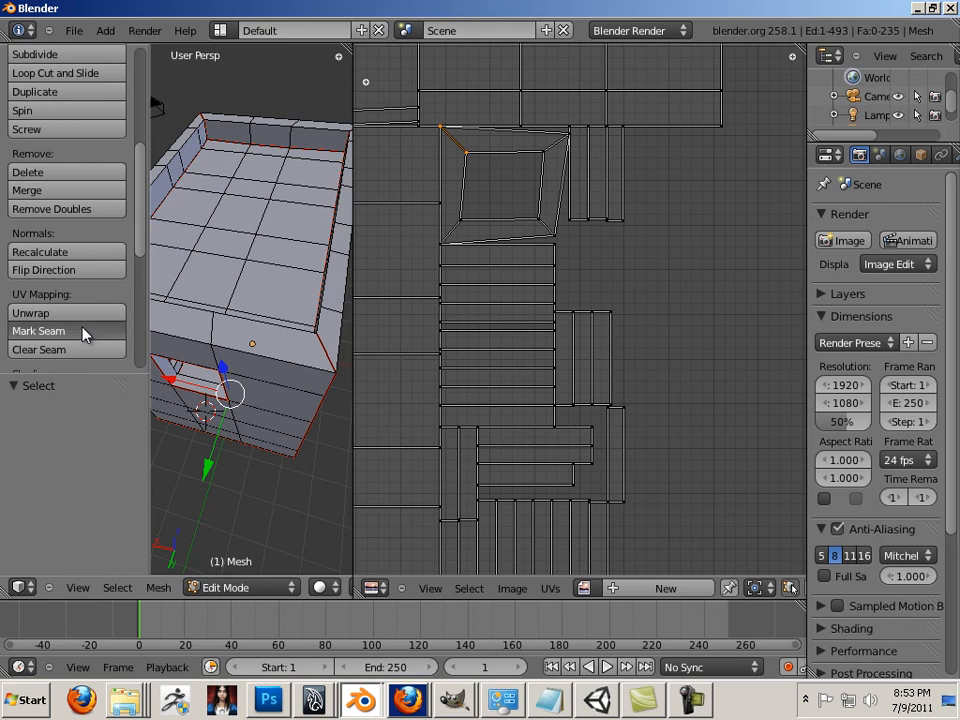
{"action": "right_click", "coordinate": [451, 233]}
{"action": "left_click", "coordinate": [86, 330]}
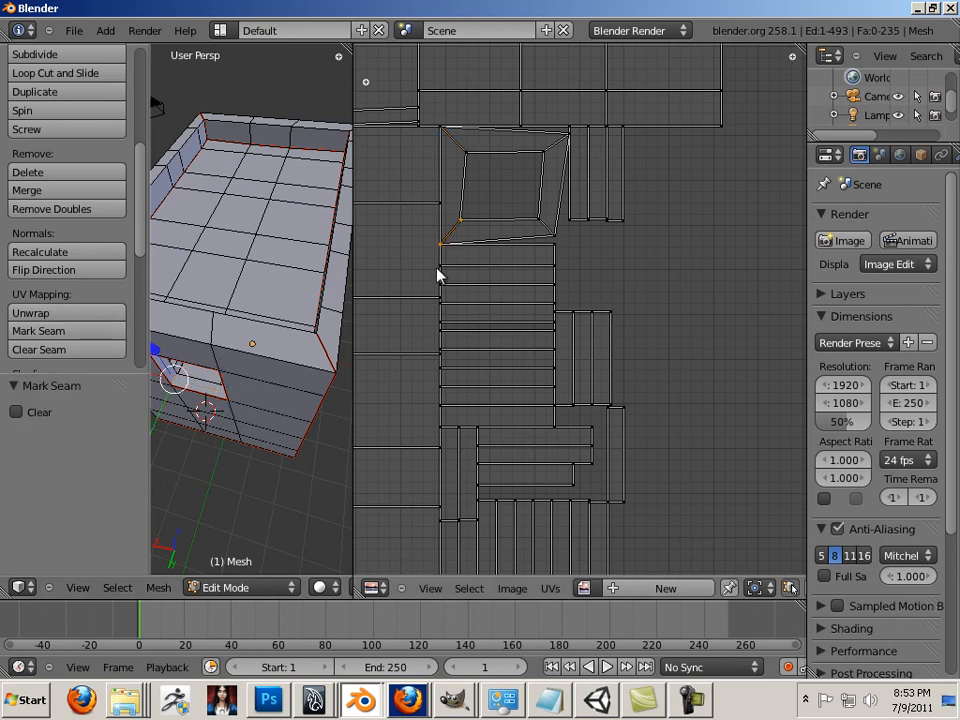
Step: Unwrap the entire building mesh again with the window-frame corner seams included
{"action": "key", "text": "a"}
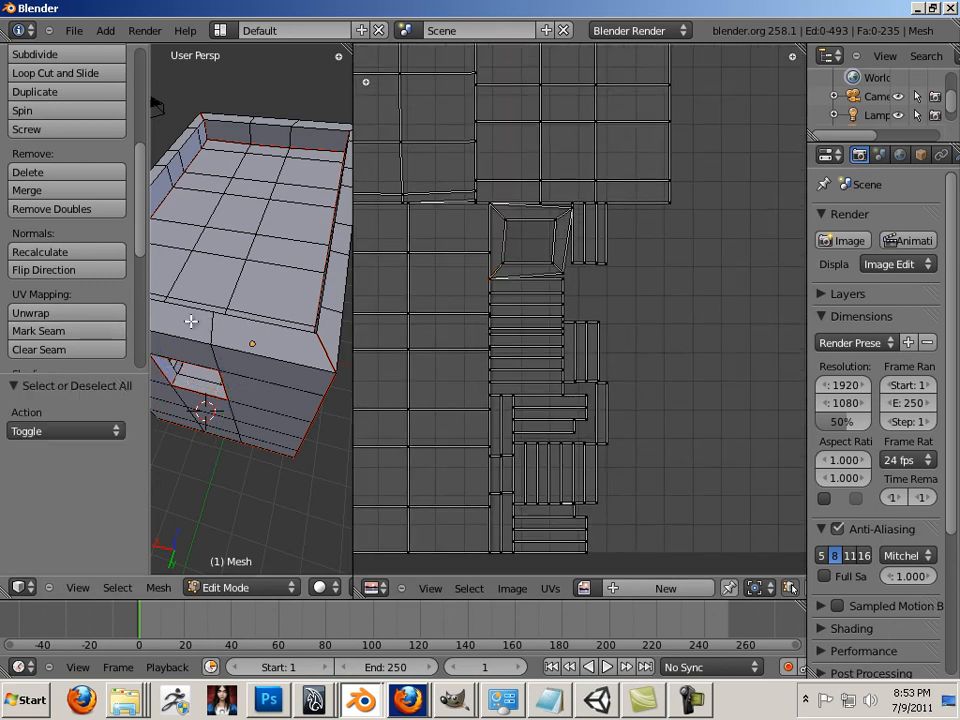
{"action": "key", "text": "u"}
{"action": "left_click", "coordinate": [171, 320]}
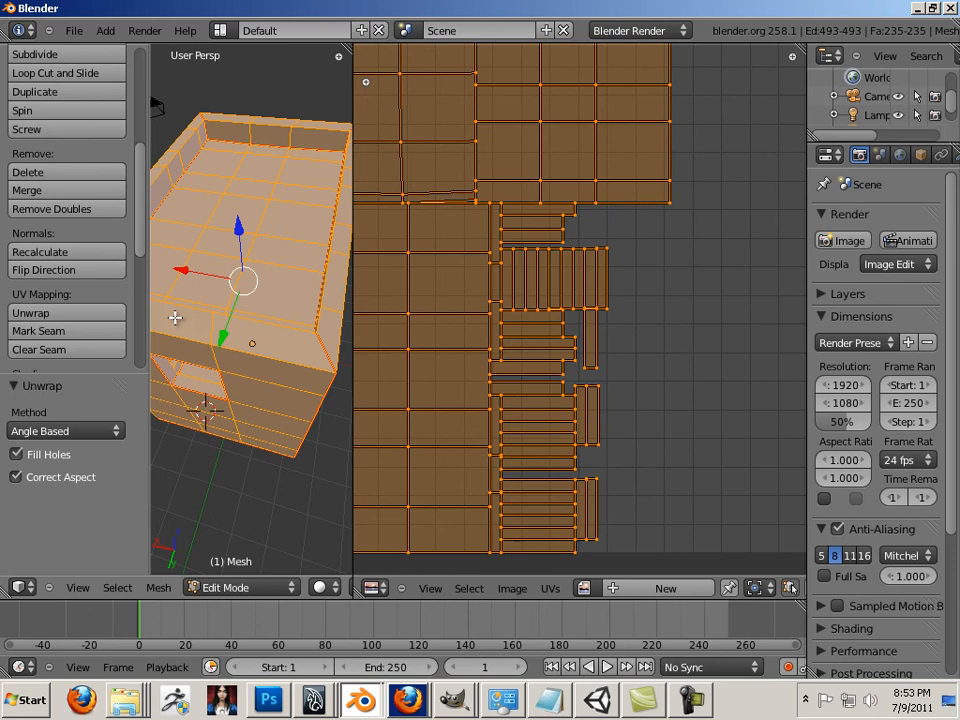
{"action": "scroll", "coordinate": [627, 273], "scroll_direction": "up", "scroll_amount": 2}
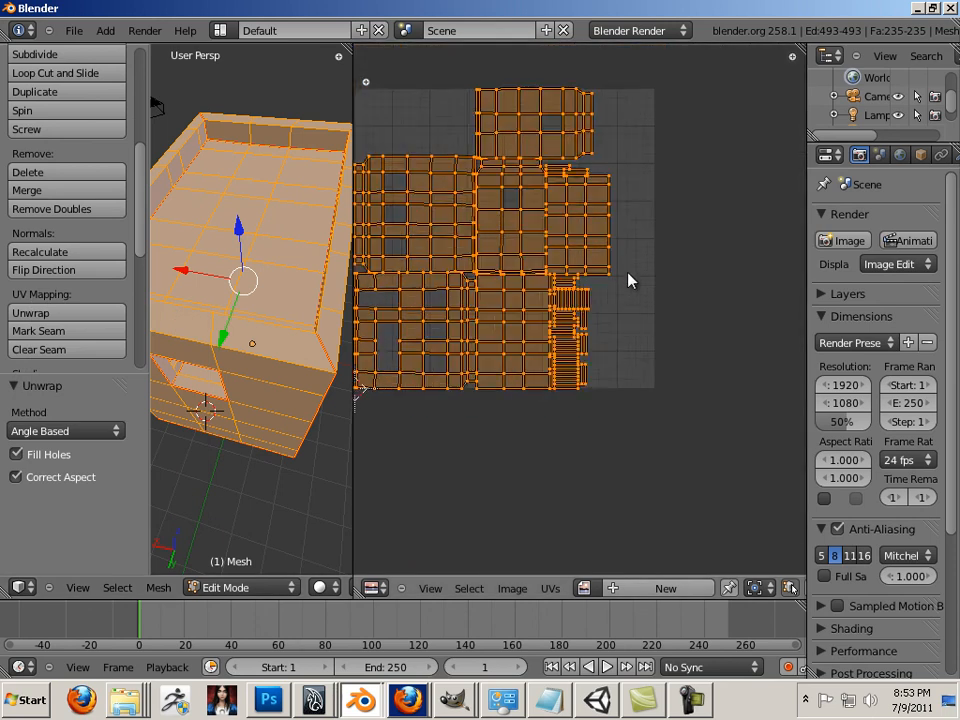
{"action": "middle_click_drag", "start_coordinate": [662, 256], "coordinate": [791, 328]}
Step: Turn off selection syncing between the UV layout and the mesh, and select the whole building mesh
{"action": "right_click", "coordinate": [524, 238]}
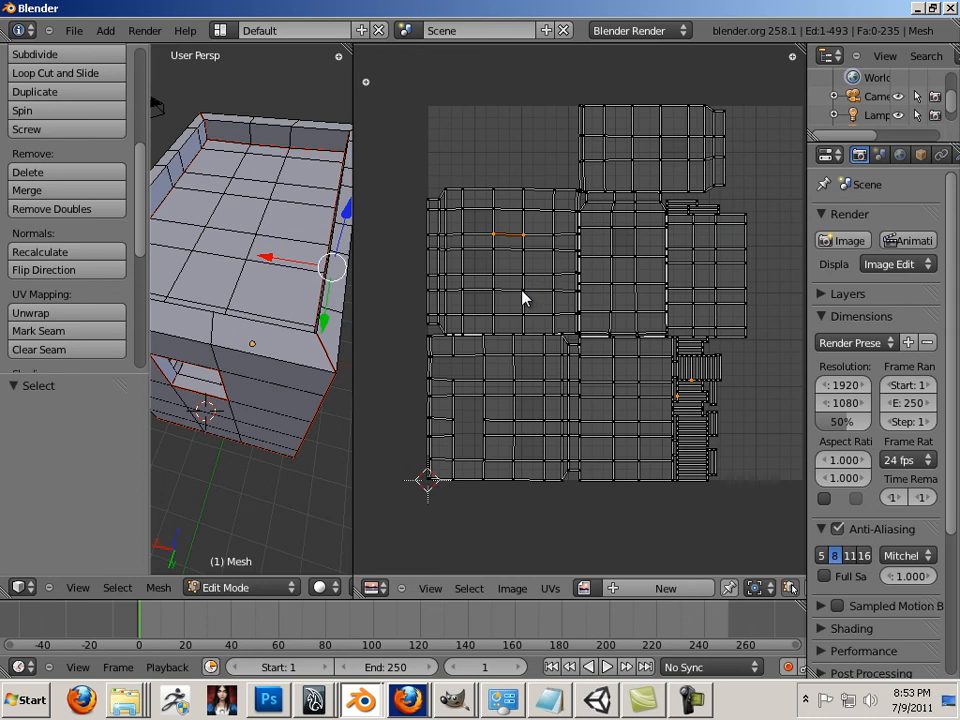
{"action": "key", "text": "l"}
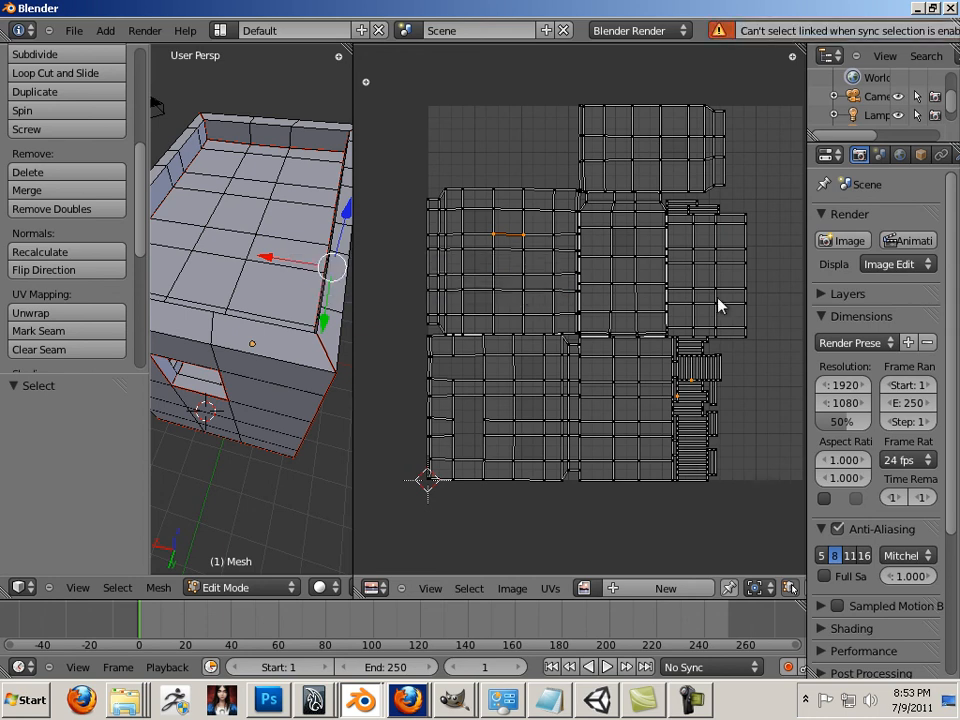
{"action": "left_click", "coordinate": [789, 588]}
{"action": "right_click", "coordinate": [291, 307]}
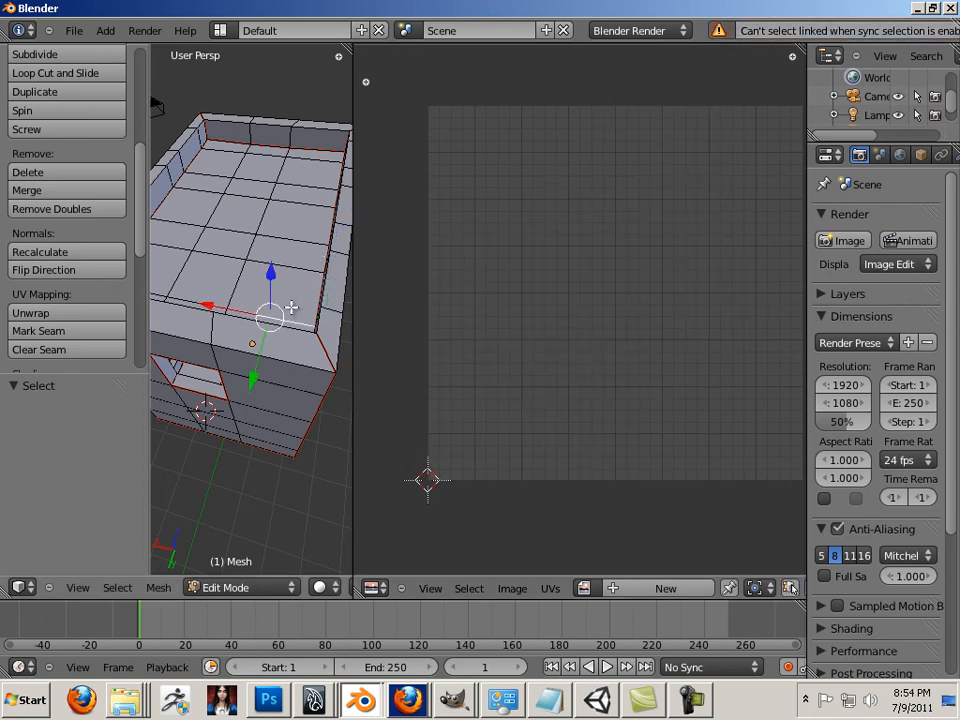
{"action": "key", "text": "a"}
{"action": "key", "text": "a"}
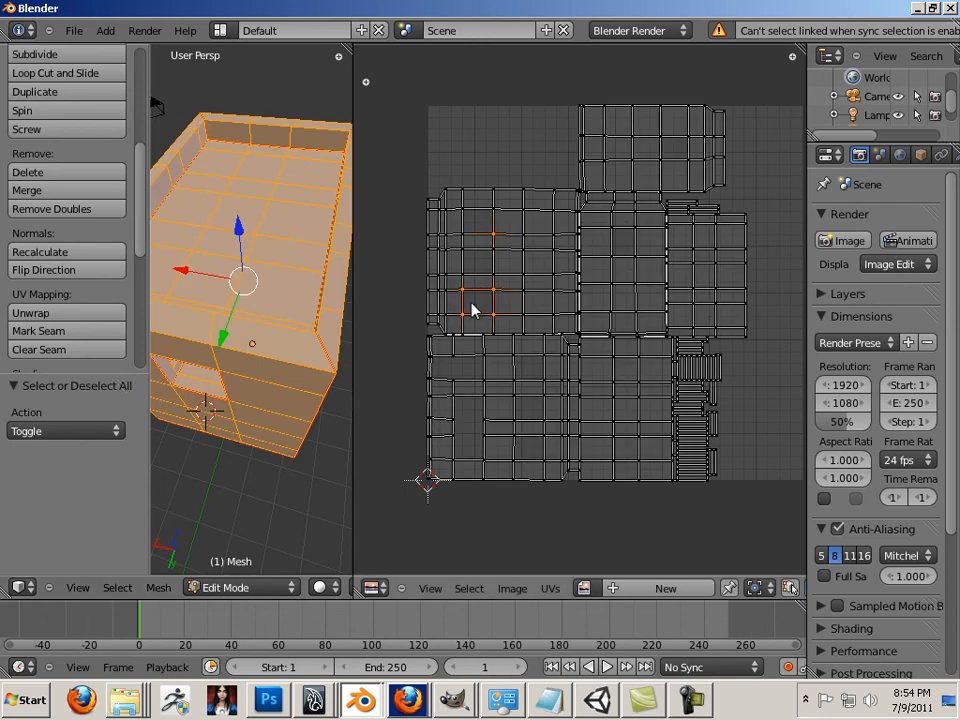
Step: Rotate the upper-left wall island about 90° and move it just outside the UV grid's left border
{"action": "key", "text": "l"}
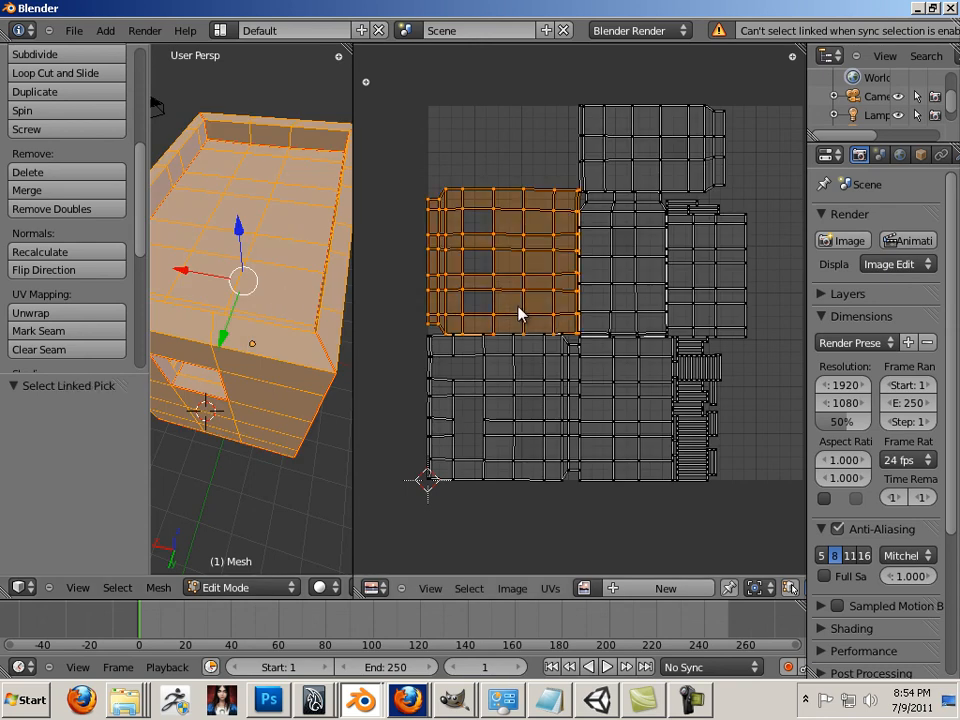
{"action": "key", "text": "r"}
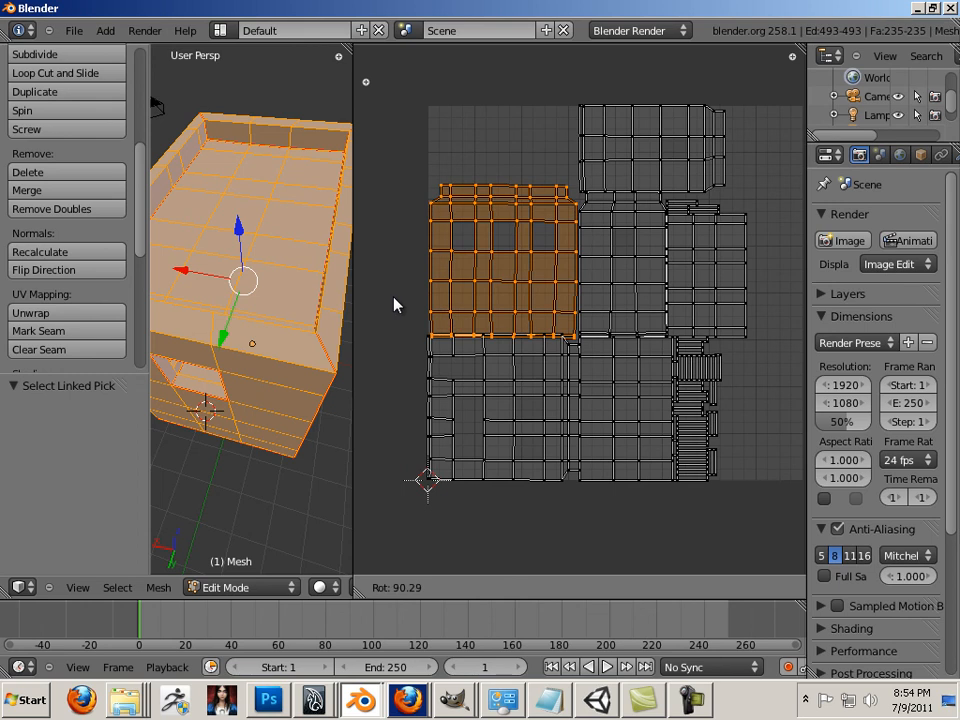
{"action": "left_click", "coordinate": [395, 305]}
{"action": "key", "text": "g"}
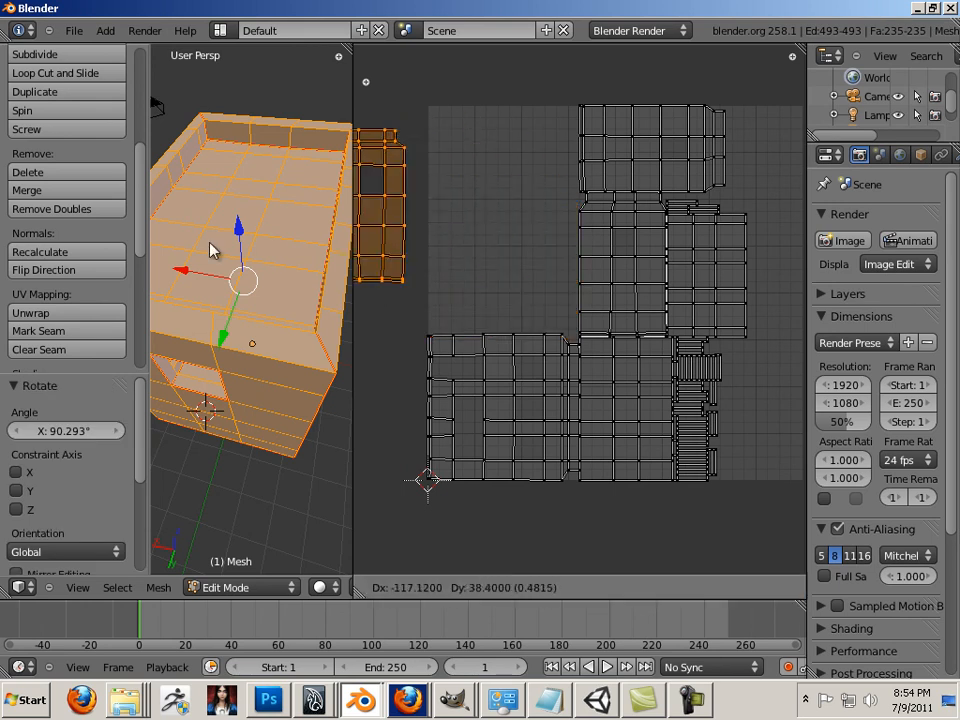
{"action": "left_click", "coordinate": [242, 265]}
Step: Select the complete lower-left wall island in the UV layout
{"action": "right_click", "coordinate": [483, 388]}
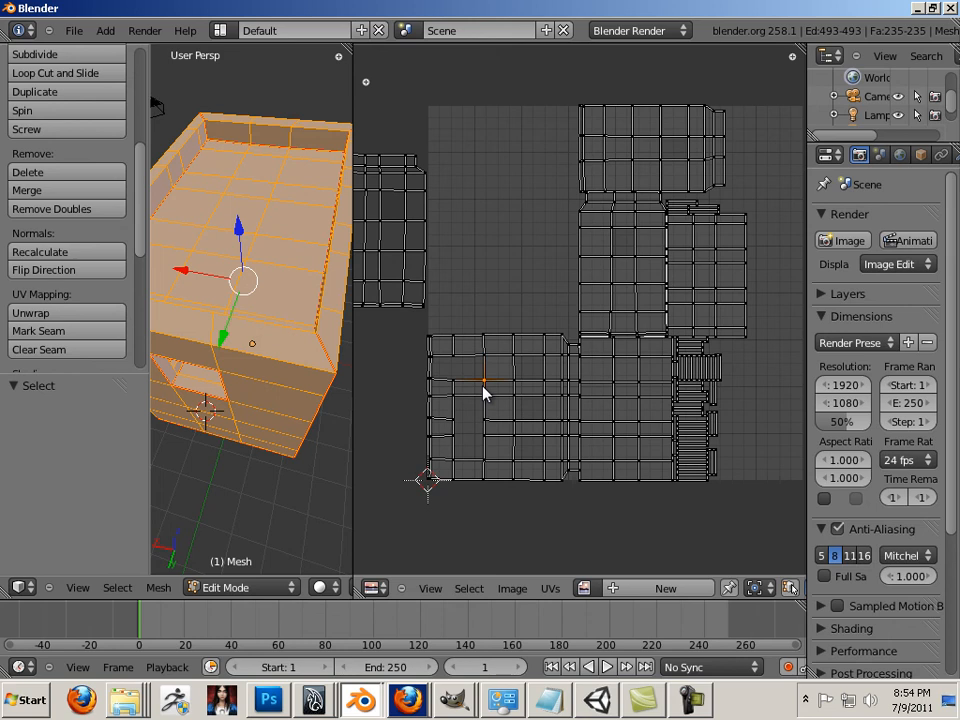
{"action": "key", "text": "l"}
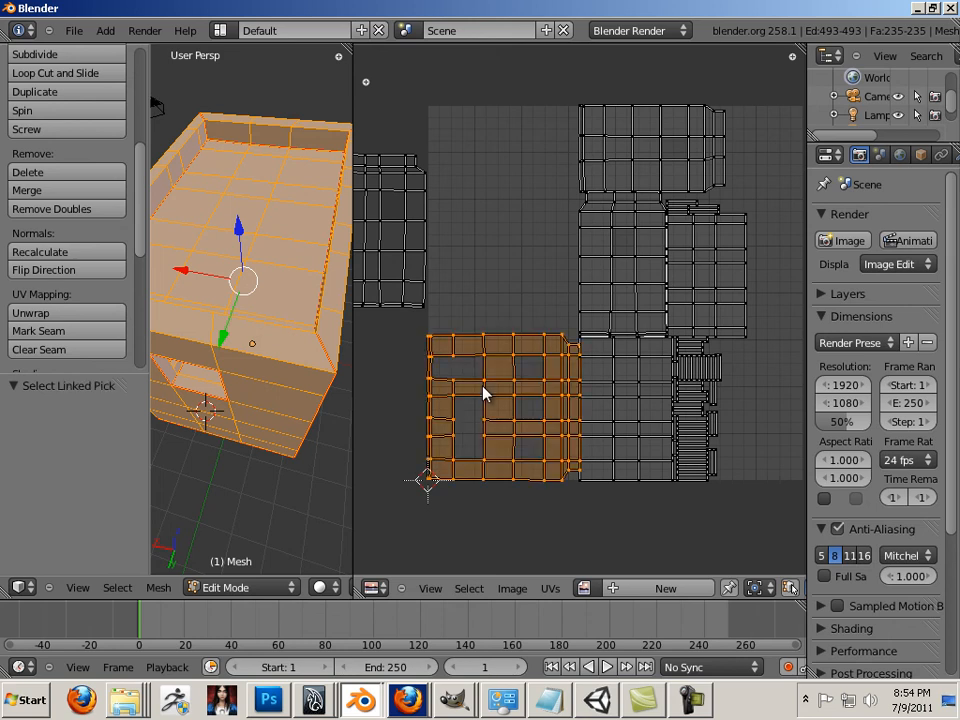
Step: Try a trackball rotation of -90 on the lower-left wall island, and undo it
{"action": "key", "text": "r"}
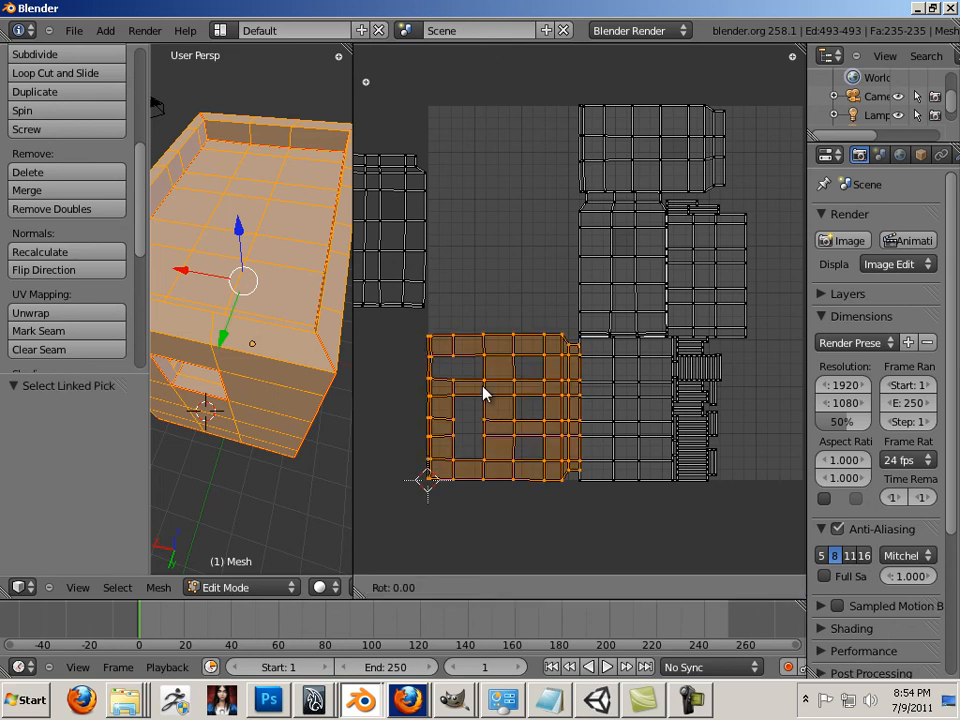
{"action": "key", "text": "r"}
{"action": "type", "text": "-90| NONE"}
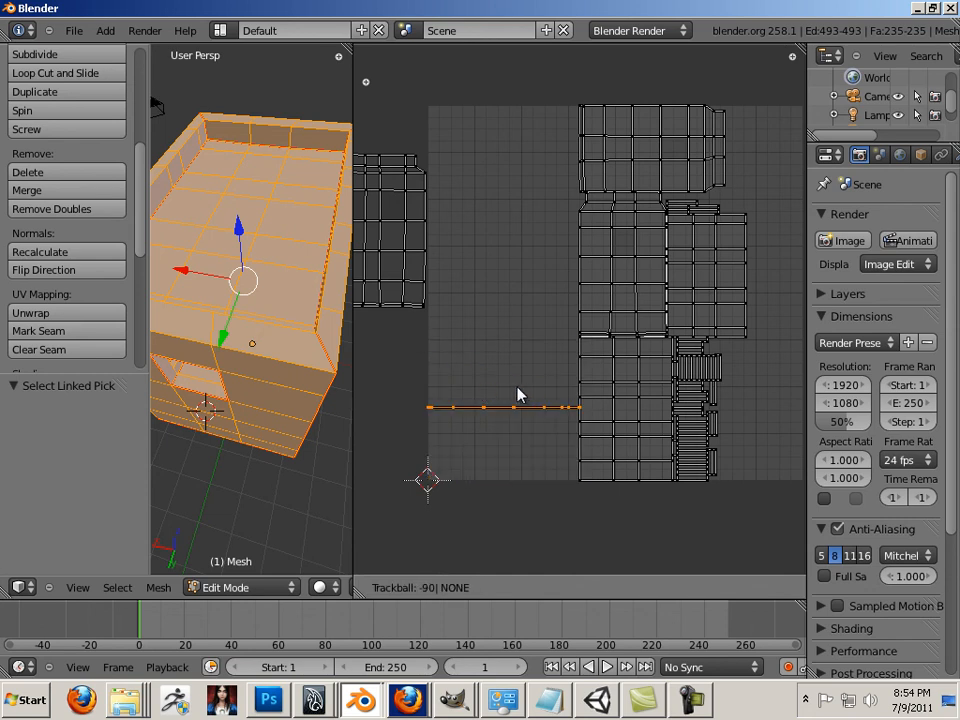
{"action": "key", "text": "Return"}
{"action": "key", "text": "ctrl+z"}
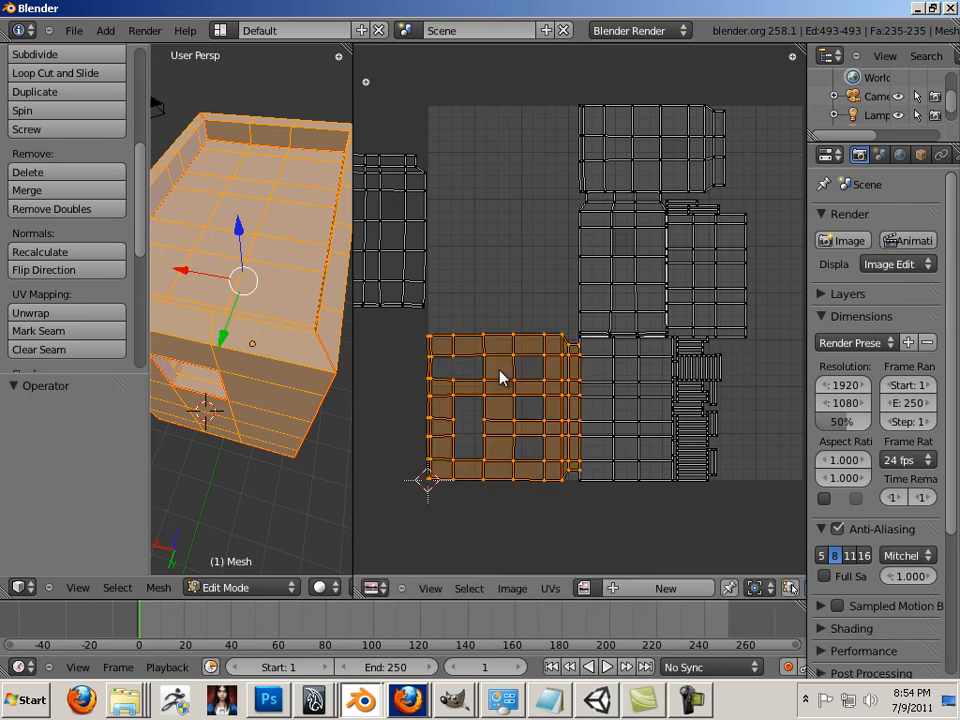
{"action": "key", "text": "r"}
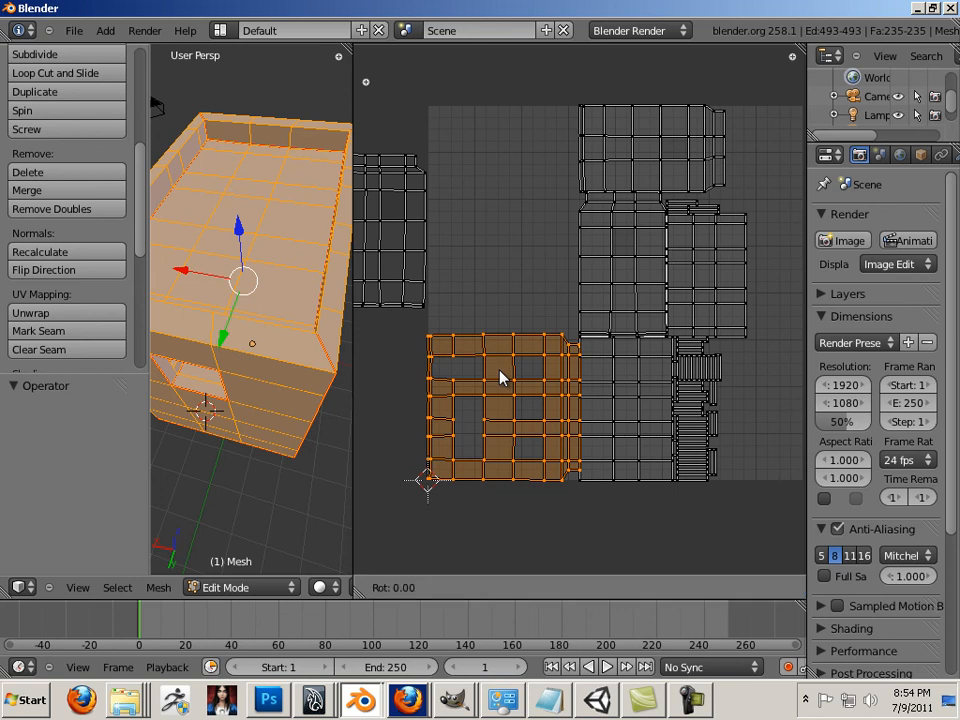
{"action": "type", "text": "-90"}
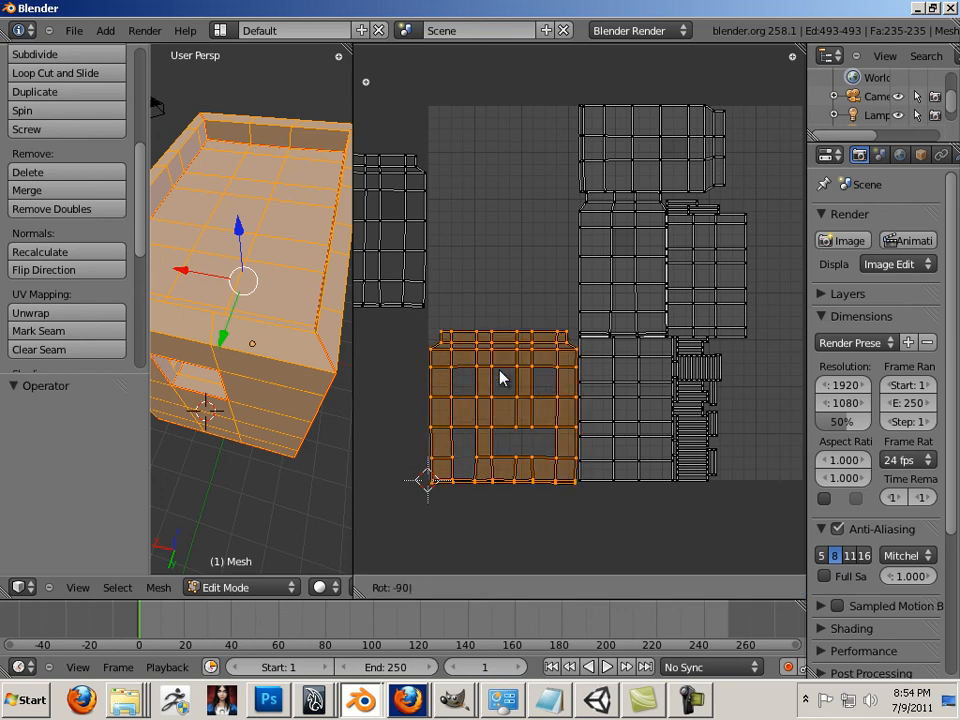
{"action": "type", "text": "g"}
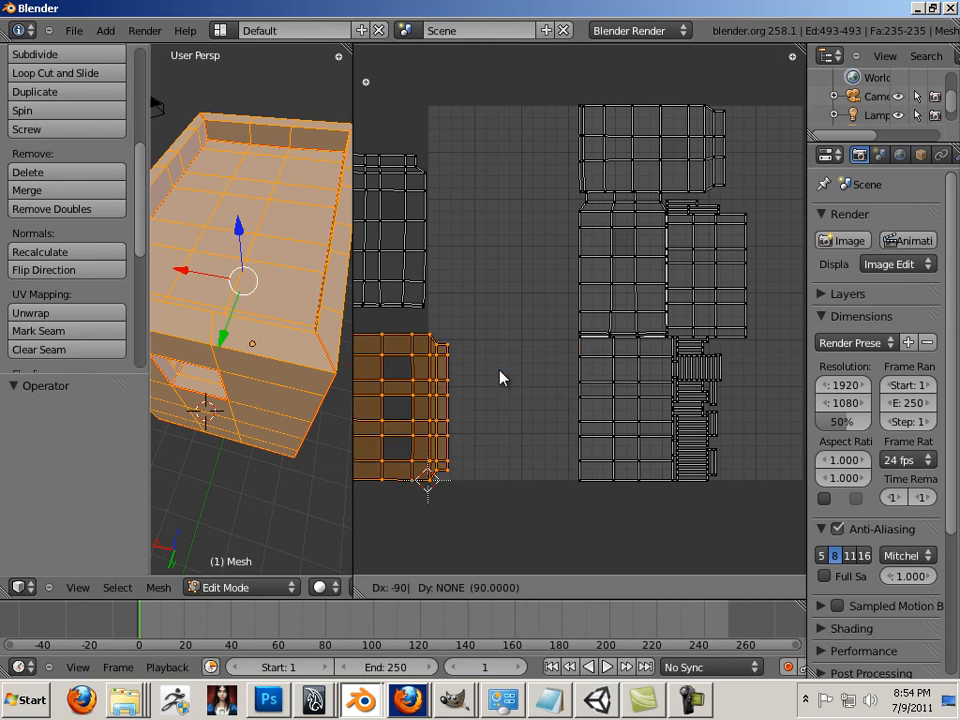
{"action": "middle_click", "coordinate": [547, 377]}
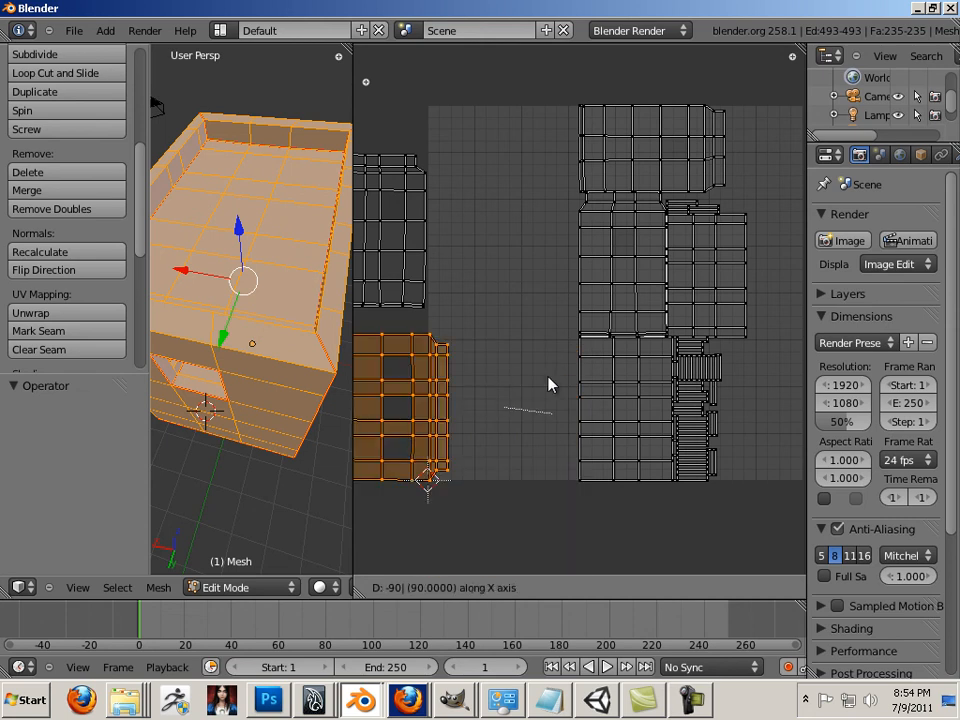
{"action": "right_click", "coordinate": [532, 381]}
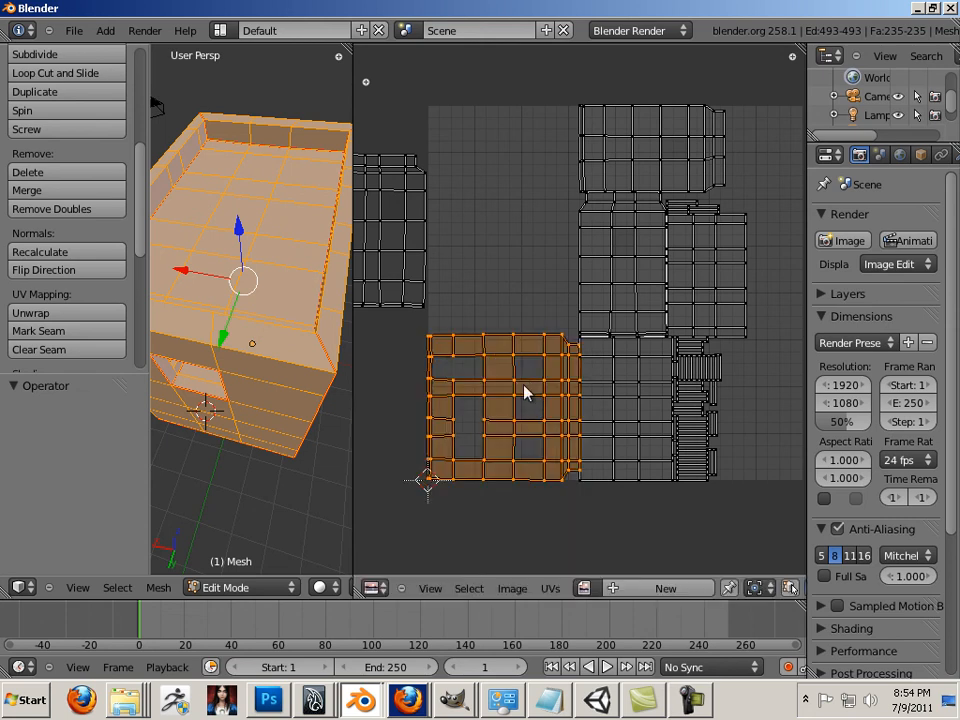
Step: Rotate the lower-left wall island by -90° and move it up about 0.47, directly beside the first wall island
{"action": "key", "text": "r"}
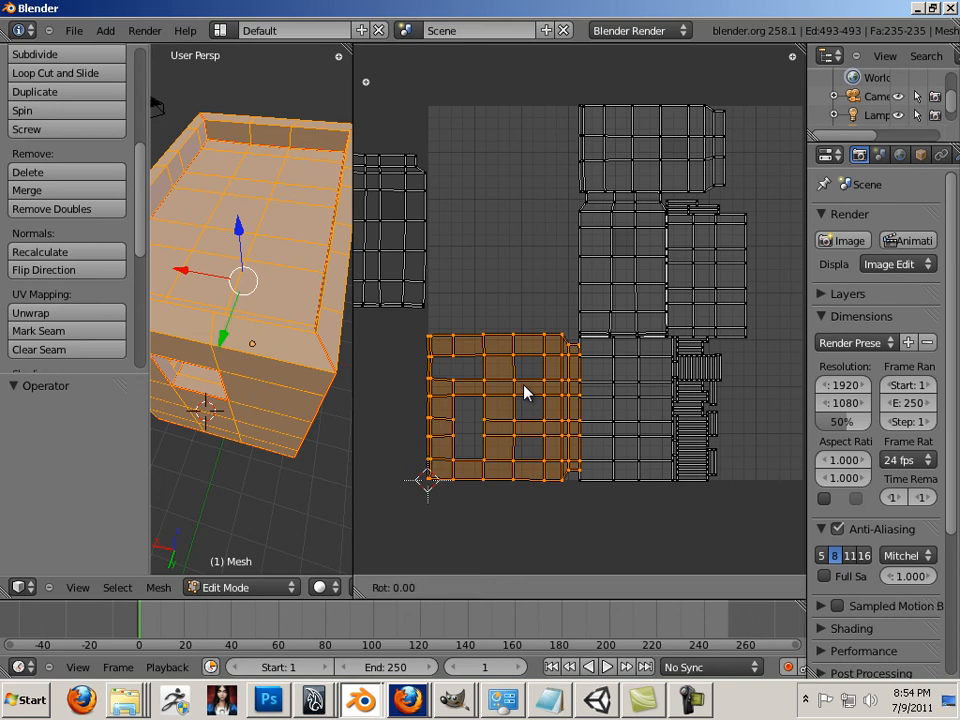
{"action": "type", "text": "-90"}
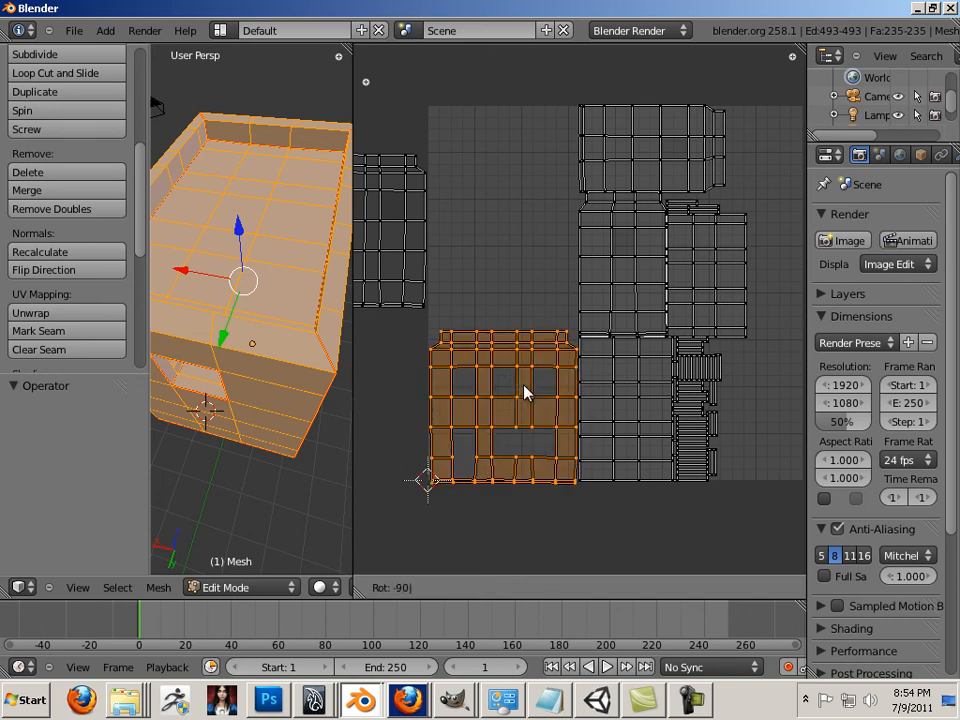
{"action": "key", "text": "Return"}
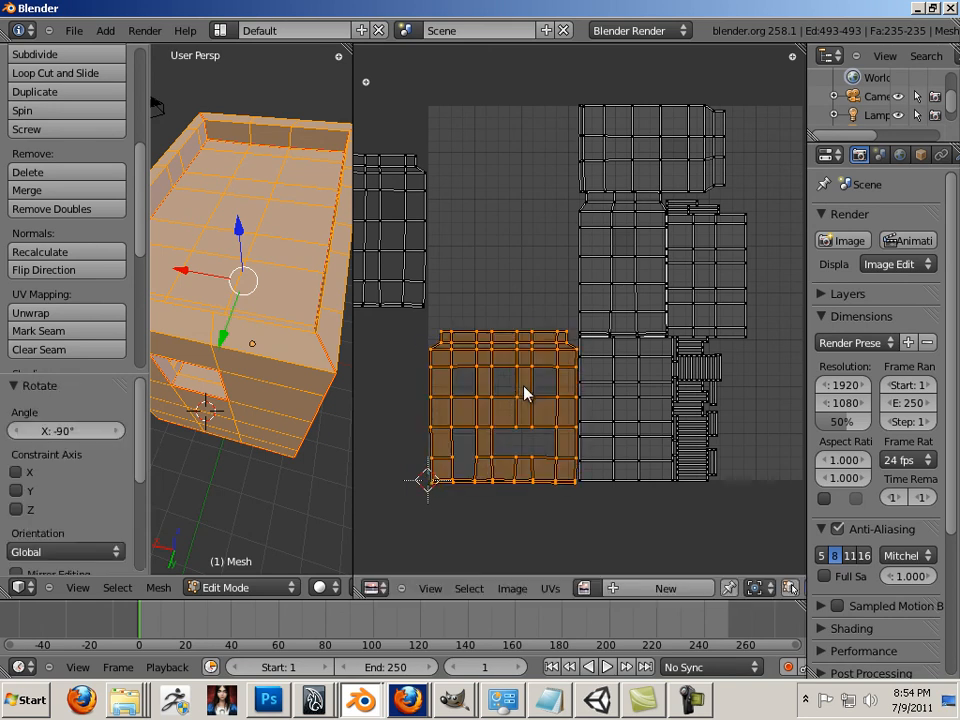
{"action": "key", "text": "g"}
{"action": "left_click", "coordinate": [520, 217]}
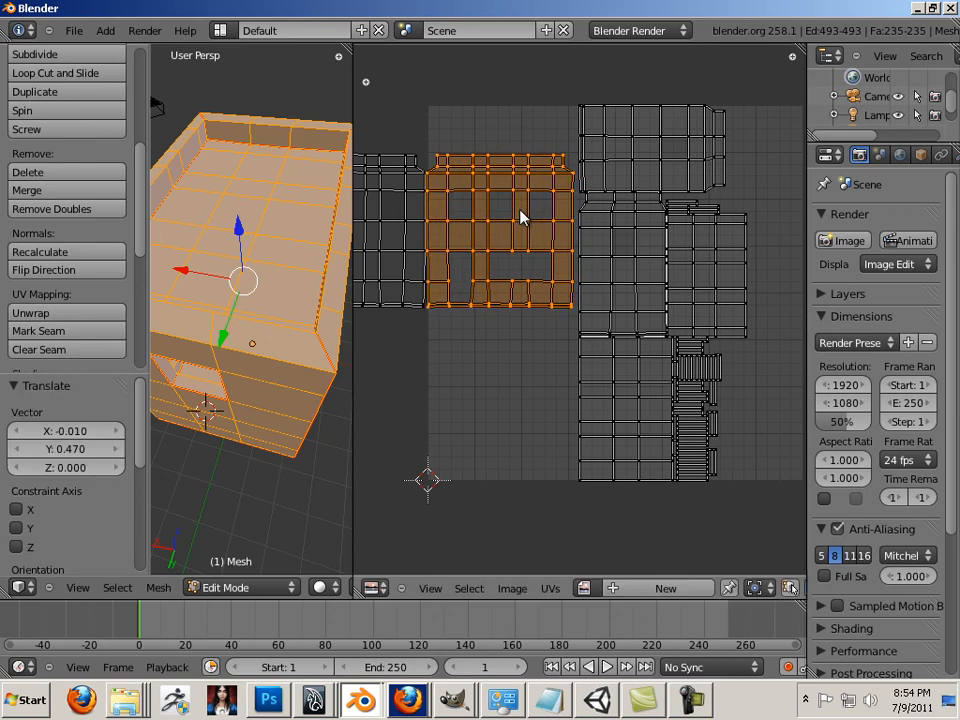
Step: Move the narrow middle wall island by about -0.257 in X and -0.320 in Y, below the second wall island
{"action": "right_click", "coordinate": [628, 296]}
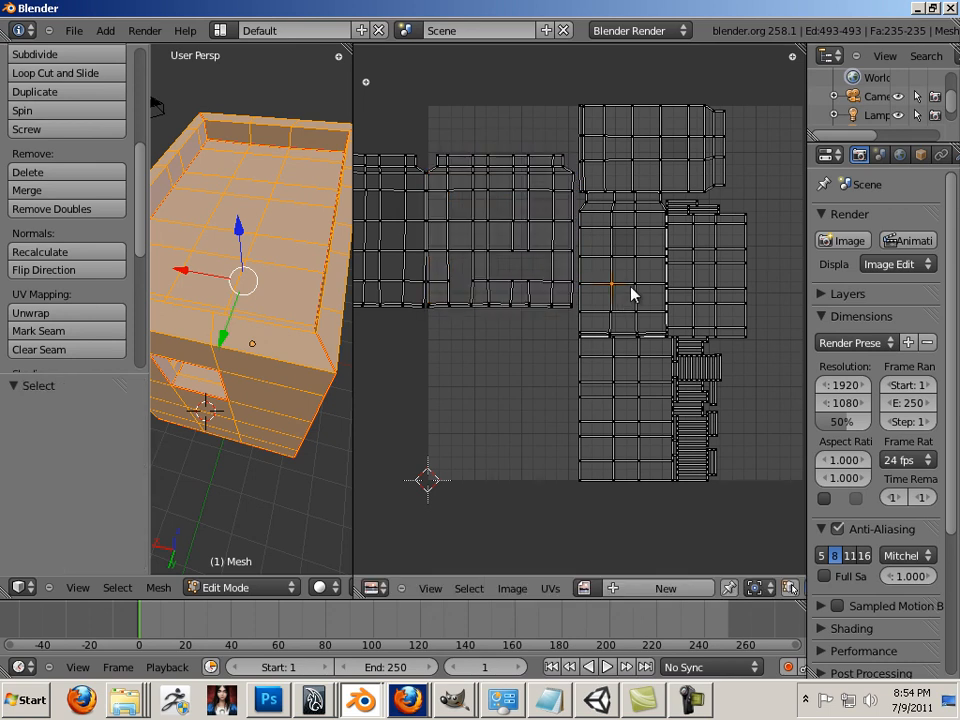
{"action": "key", "text": "l"}
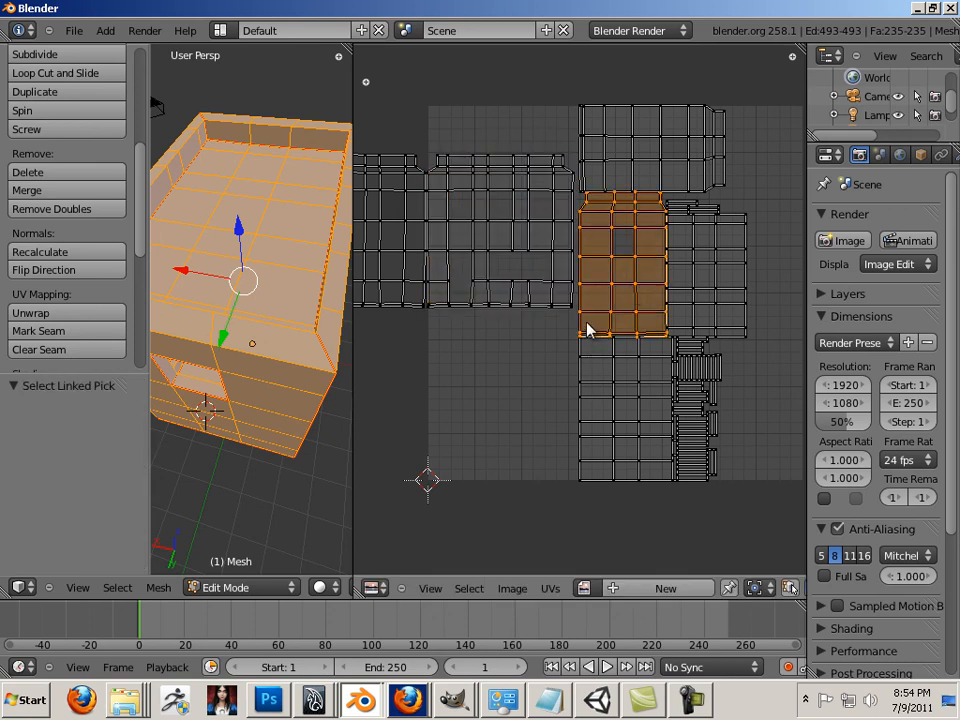
{"action": "key", "text": "g"}
{"action": "left_click", "coordinate": [490, 451]}
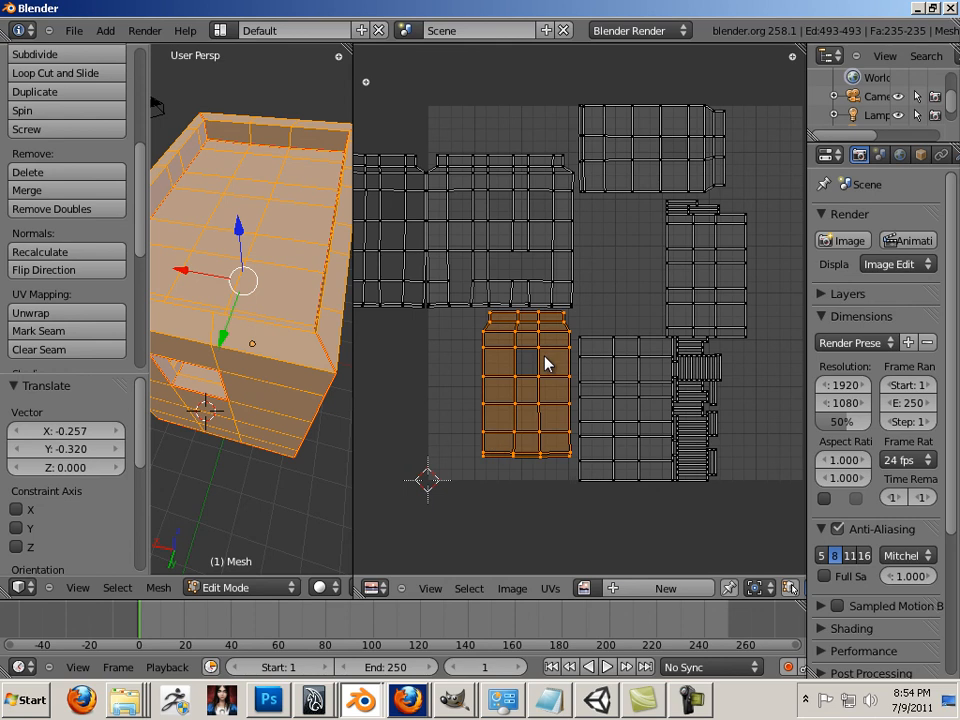
Step: Rotate the upper narrow wall island by about -90.7° and move it by -0.575 in X and -0.635 in Y, beside the other narrow wall island
{"action": "right_click", "coordinate": [633, 202]}
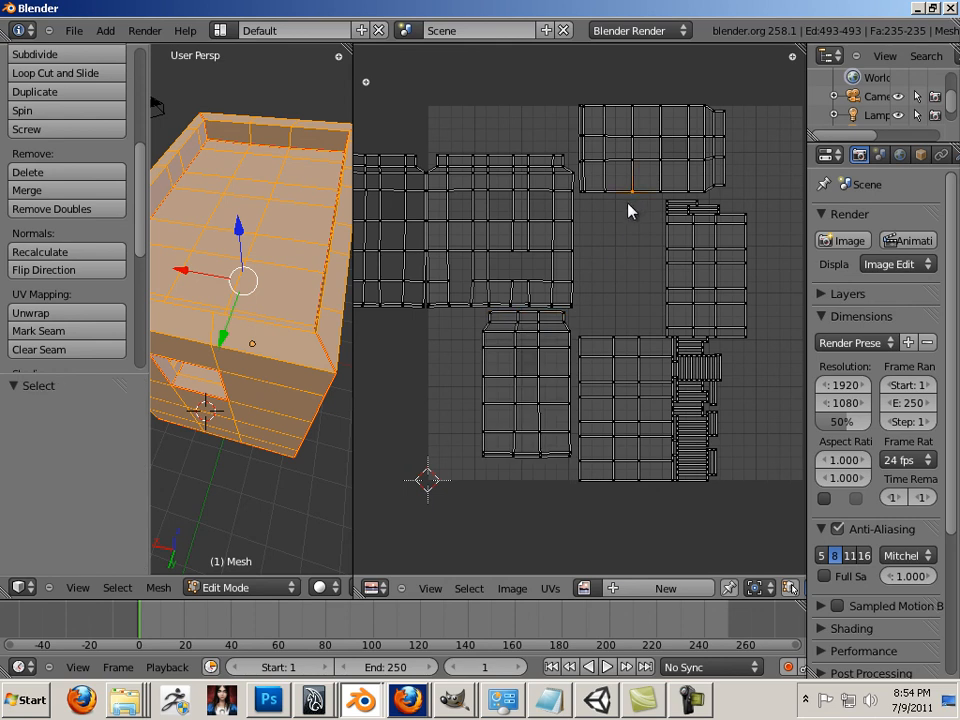
{"action": "key", "text": "l"}
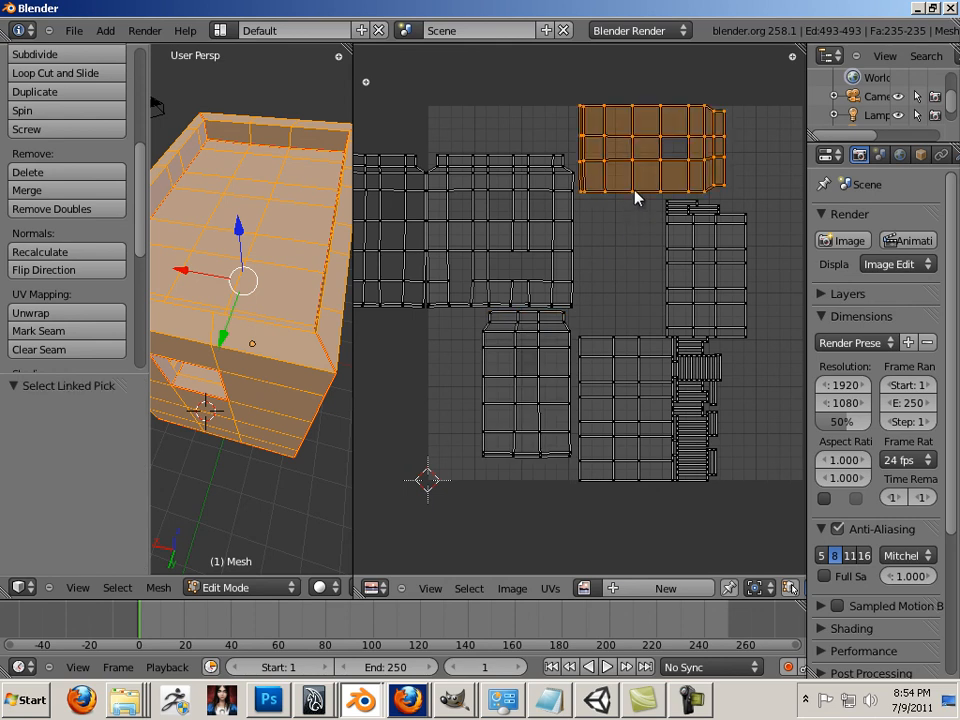
{"action": "key", "text": "r"}
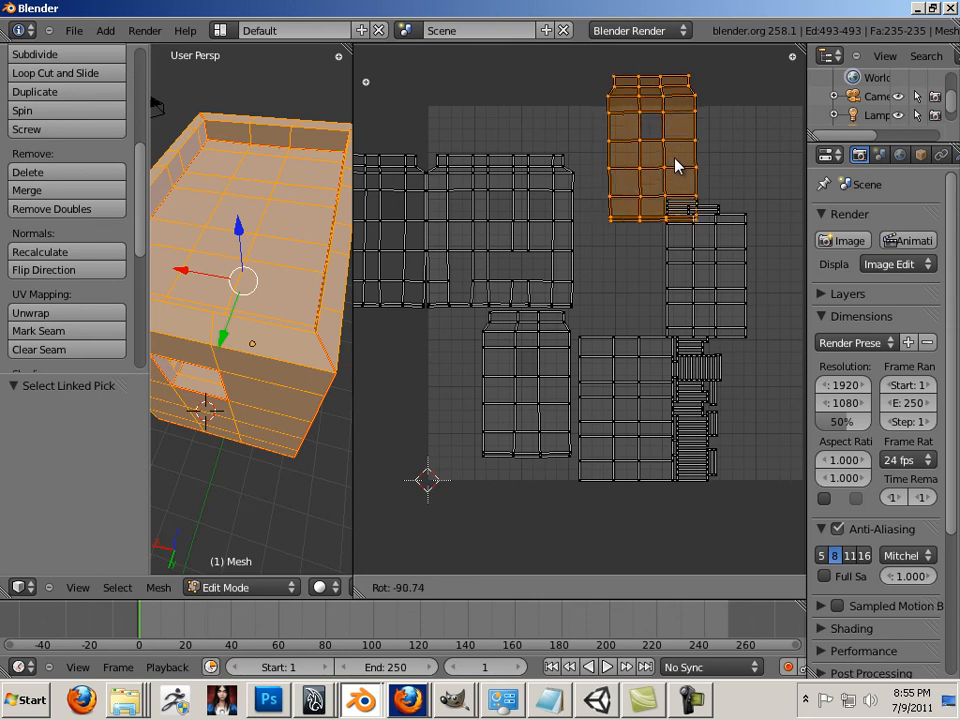
{"action": "left_click", "coordinate": [675, 165]}
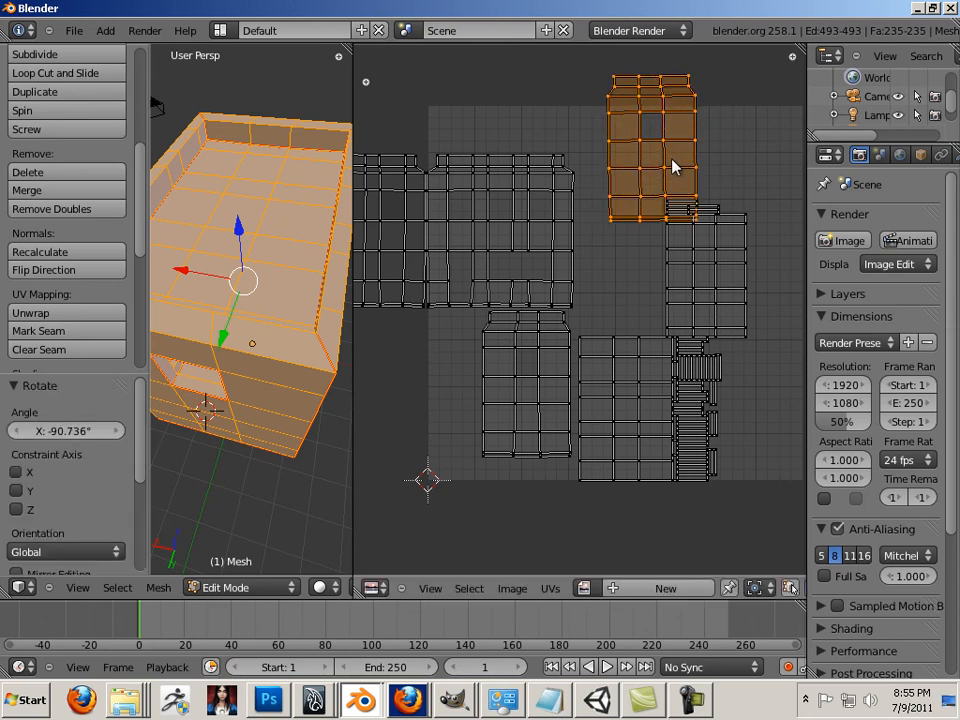
{"action": "key", "text": "g"}
{"action": "left_click", "coordinate": [459, 407]}
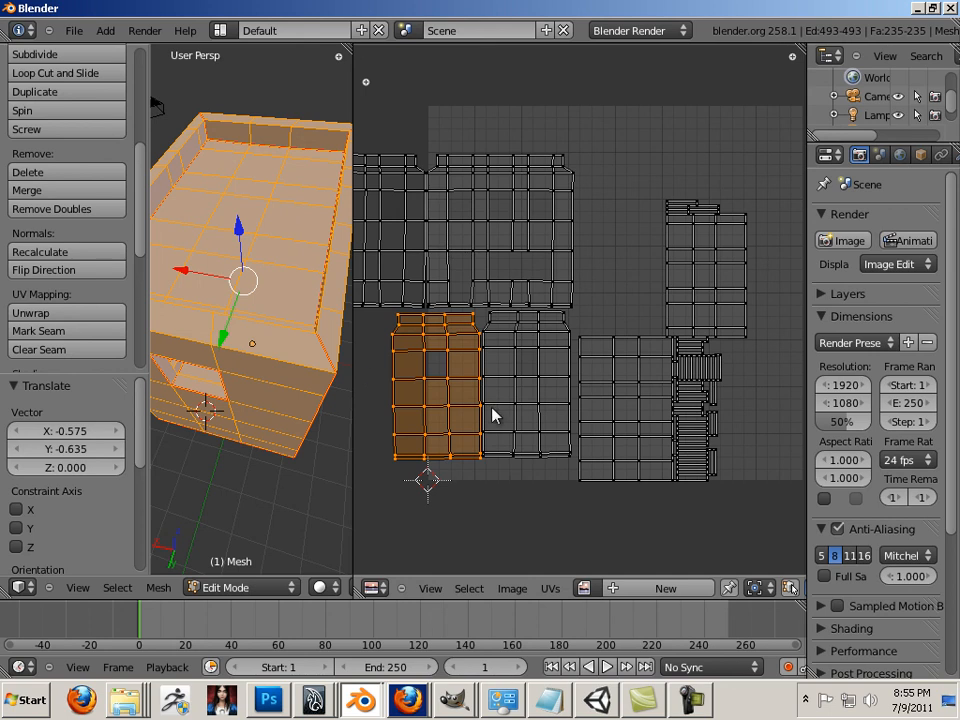
Step: Try selecting the linked three-column island with UV sync selection enabled, and restore the full mesh selection with sync disabled
{"action": "right_click", "coordinate": [716, 257]}
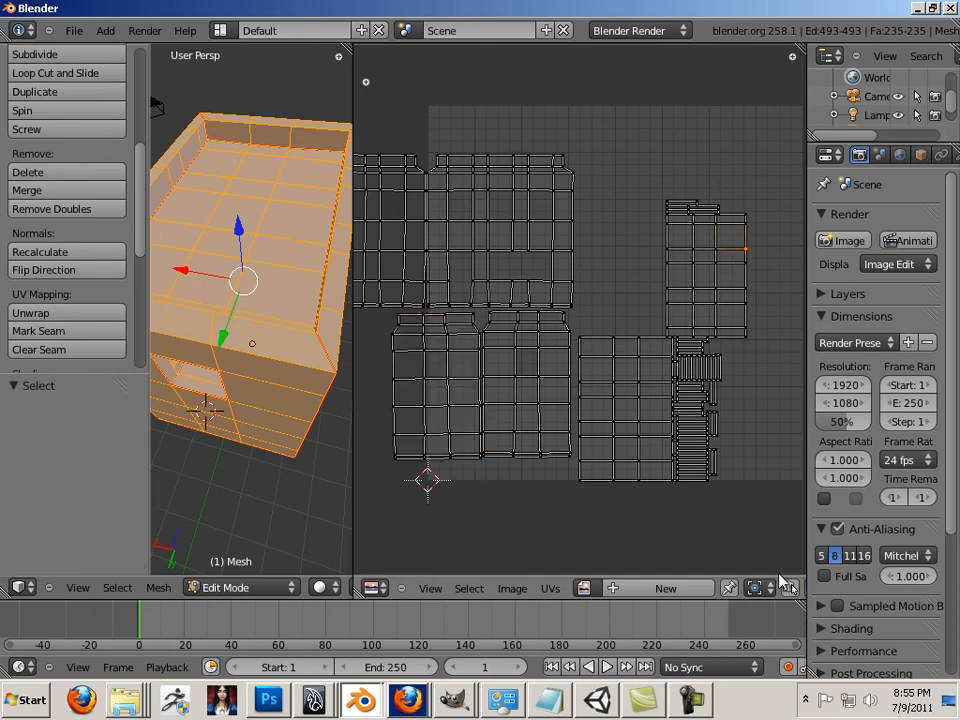
{"action": "left_click", "coordinate": [791, 591]}
{"action": "right_click", "coordinate": [733, 336]}
{"action": "right_click", "coordinate": [731, 304]}
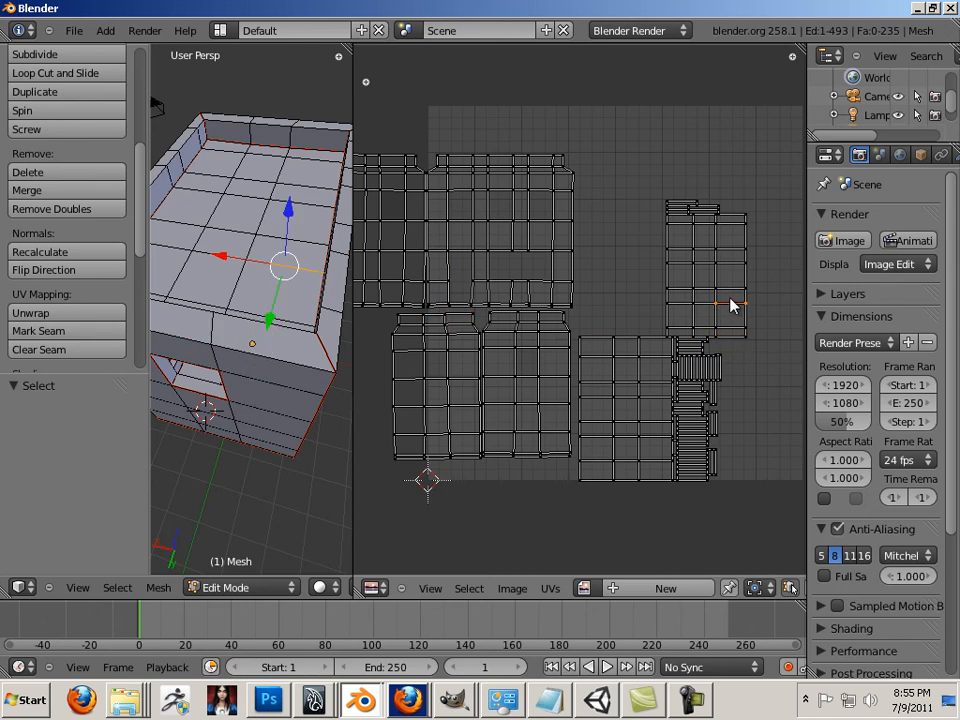
{"action": "key", "text": "l"}
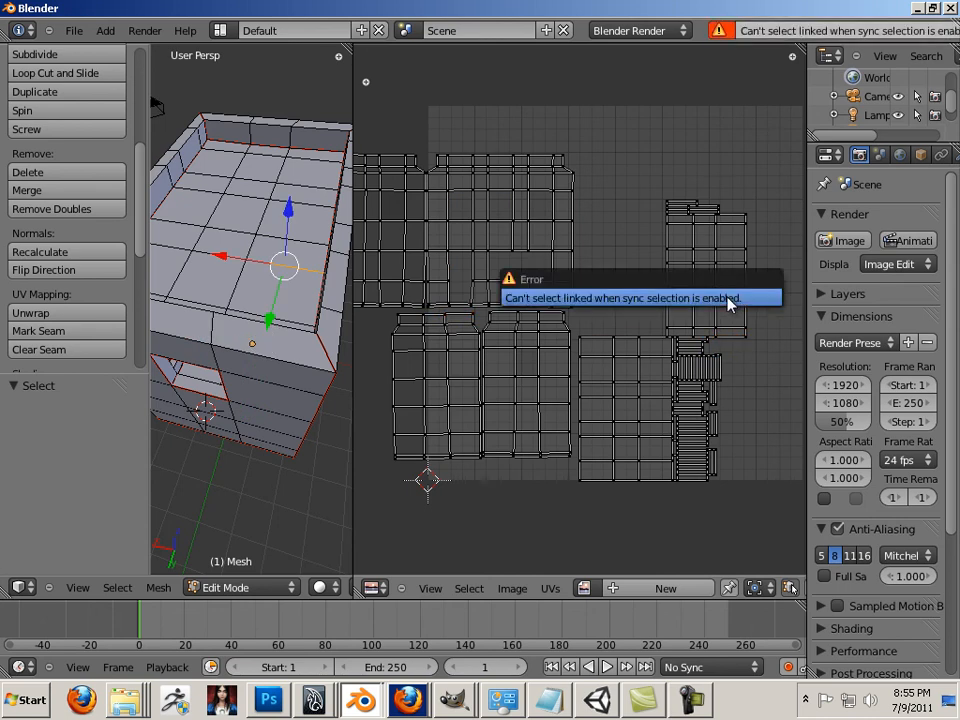
{"action": "left_click", "coordinate": [789, 587]}
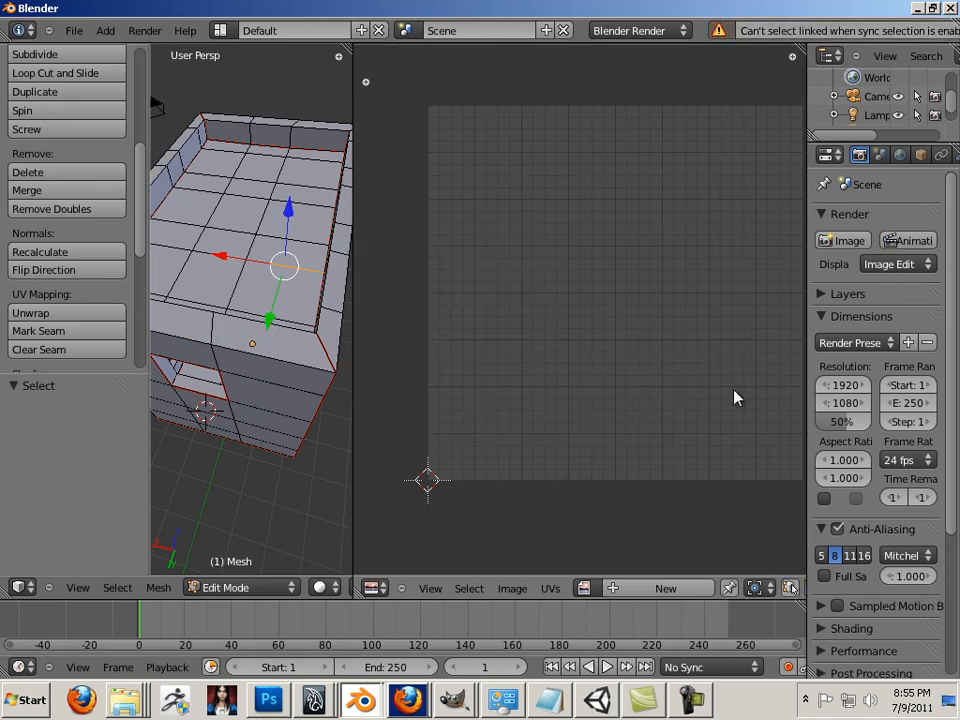
{"action": "key", "text": "l"}
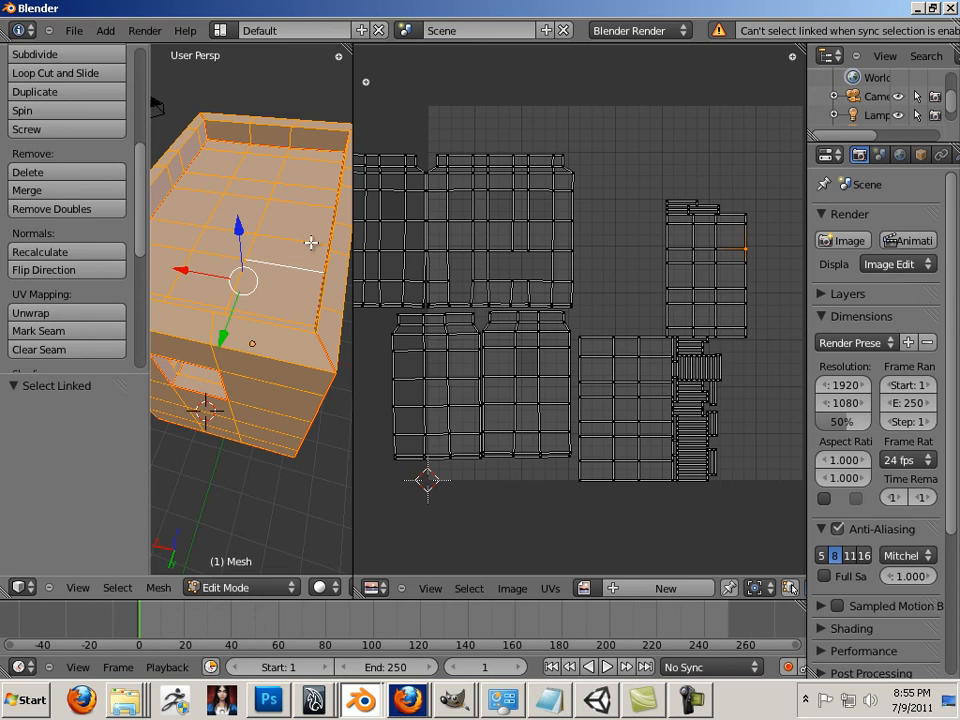
Step: Select the whole three-column island beside the wall islands and move it by -0.548 in X and -0.768 in Y, below the UV square
{"action": "key", "text": "l"}
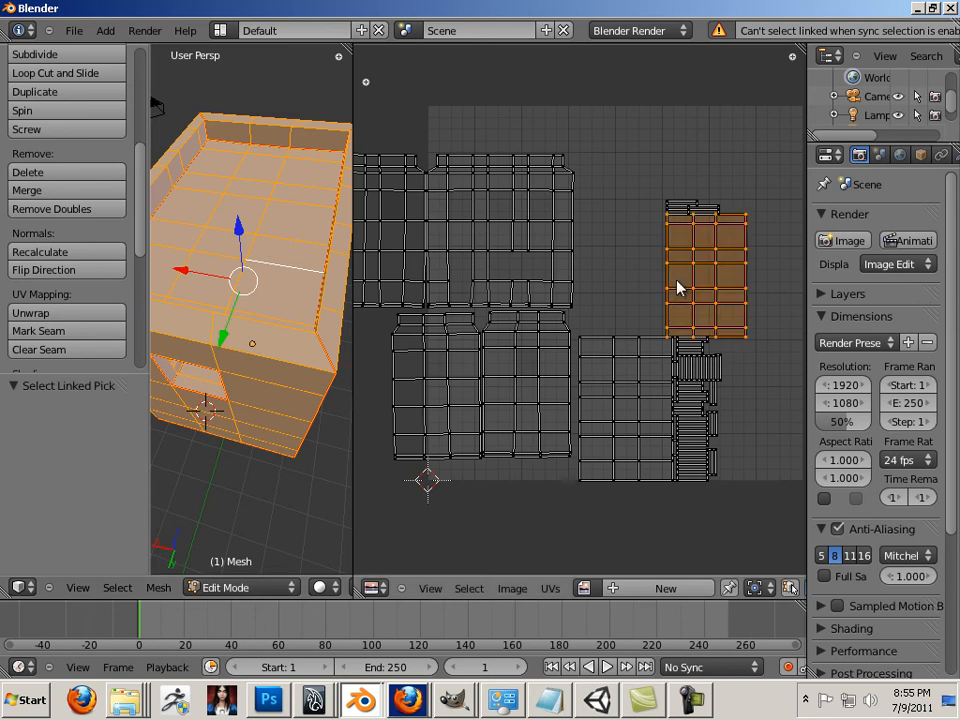
{"action": "key", "text": "g"}
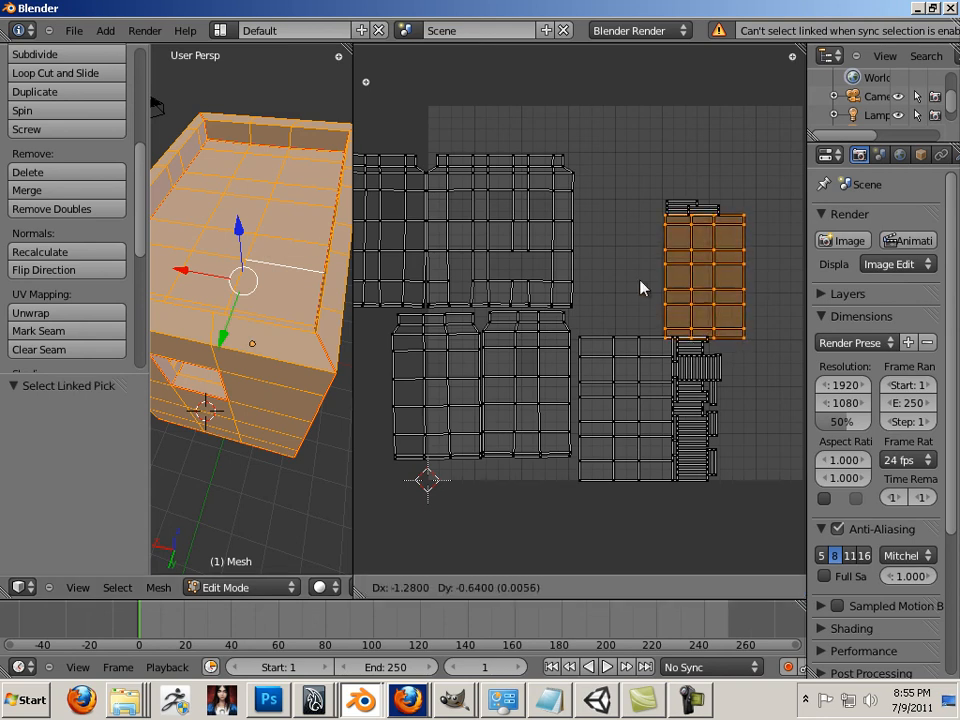
{"action": "left_click", "coordinate": [466, 575]}
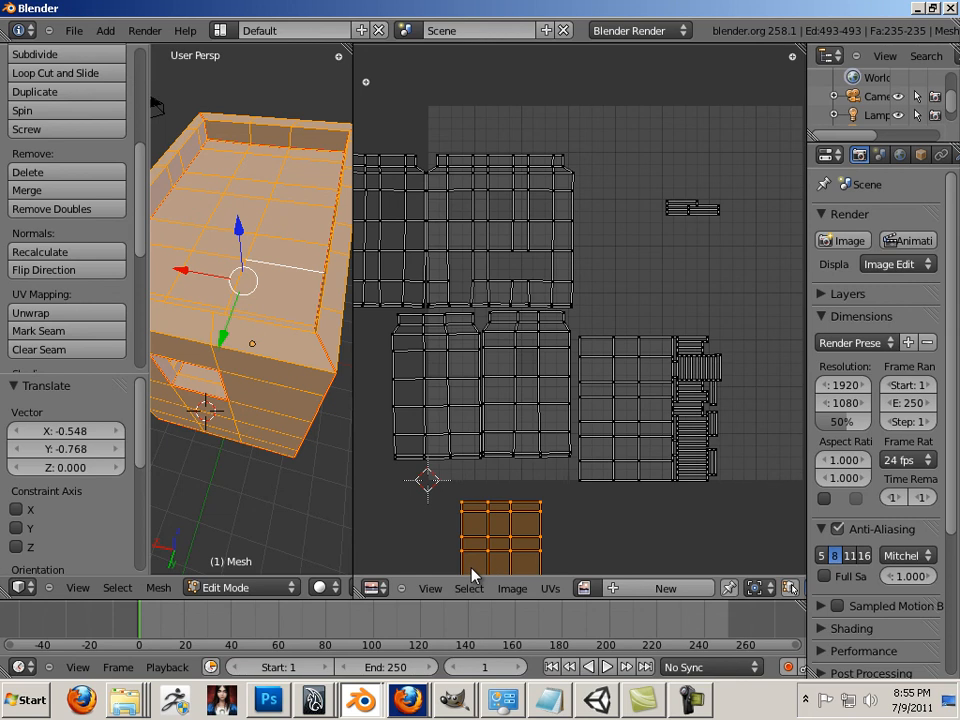
Step: Select the whole larger grid island and move it by -0.100 in X and -0.440 in Y, beside the island below the UV square
{"action": "right_click", "coordinate": [657, 366]}
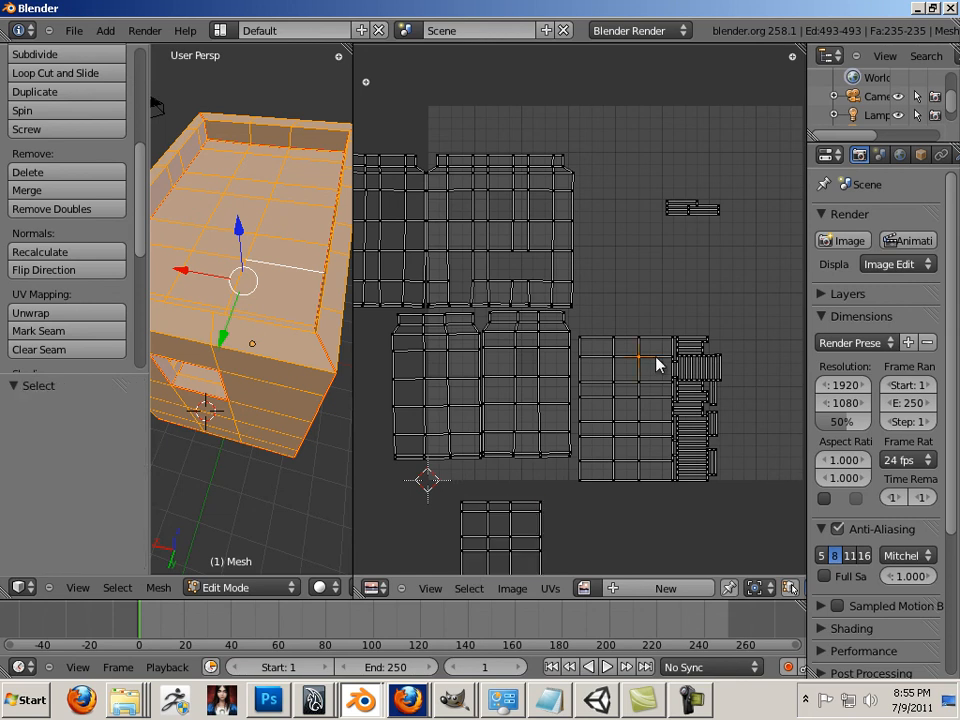
{"action": "key", "text": "l"}
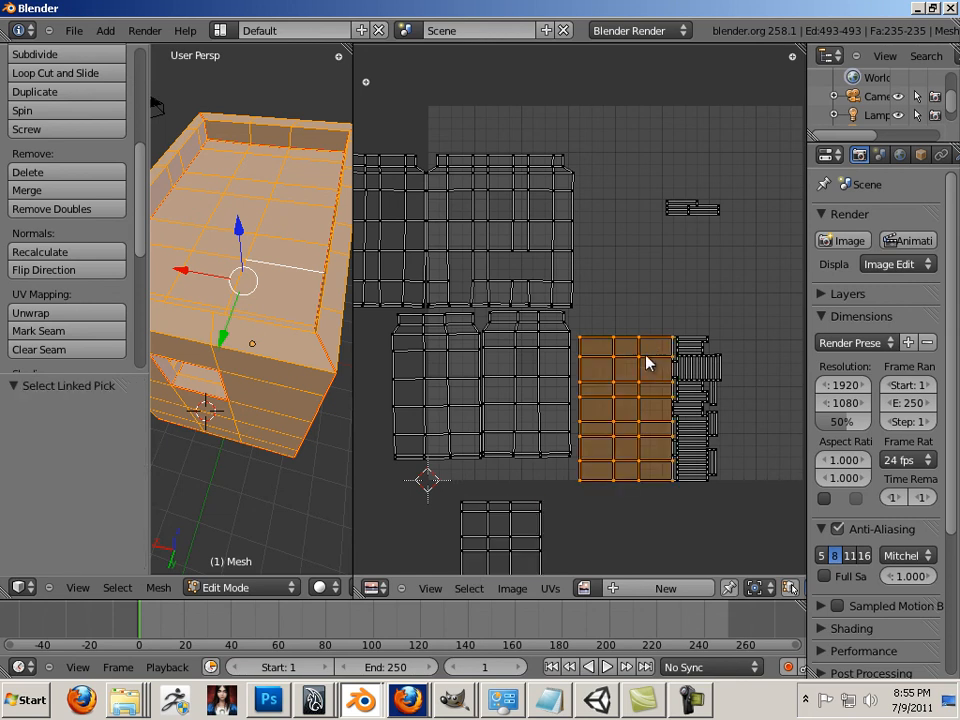
{"action": "key", "text": "g"}
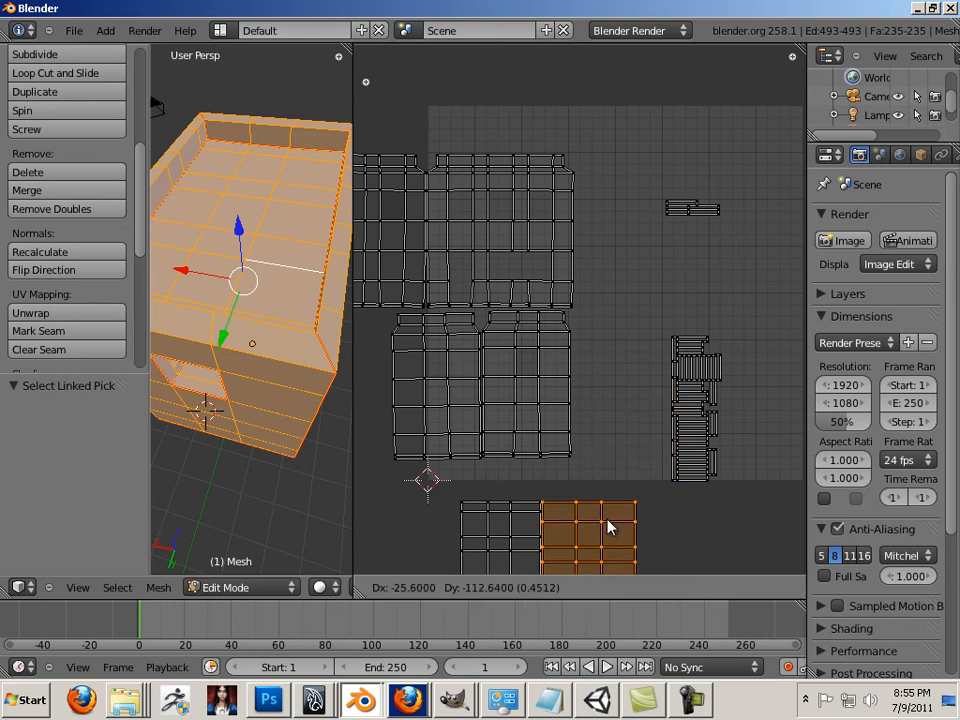
{"action": "left_click", "coordinate": [606, 523]}
Step: Add all the thin strip islands to the selected grid island and move them together clear of the UV square
{"action": "scroll", "coordinate": [672, 376], "scroll_direction": "down", "scroll_amount": 2}
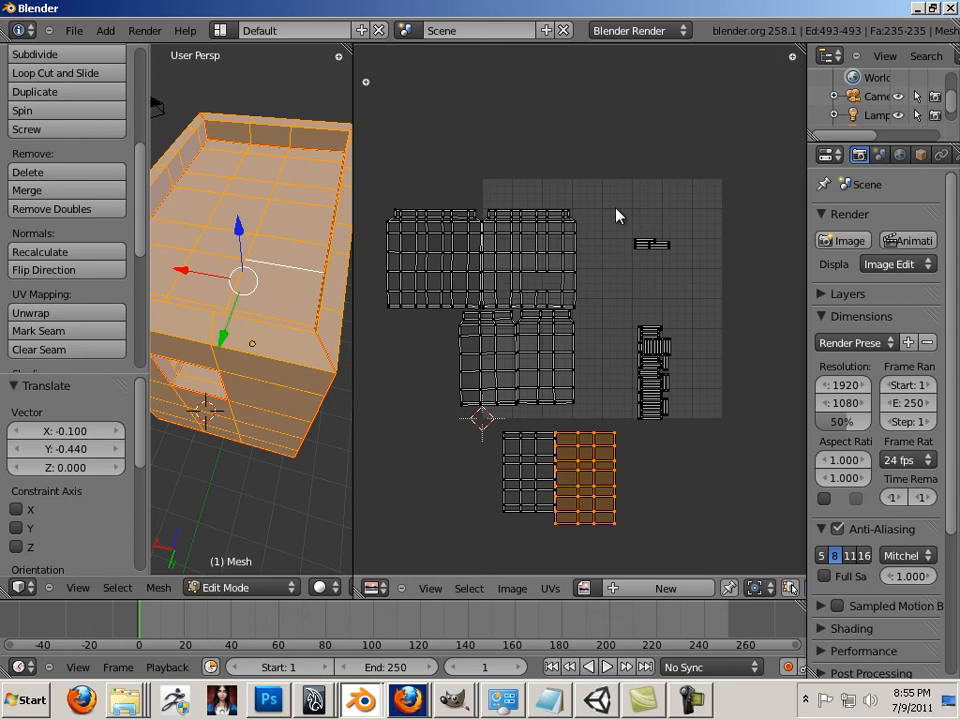
{"action": "key", "text": "b"}
{"action": "left_click_drag", "start_coordinate": [616, 212], "coordinate": [708, 437]}
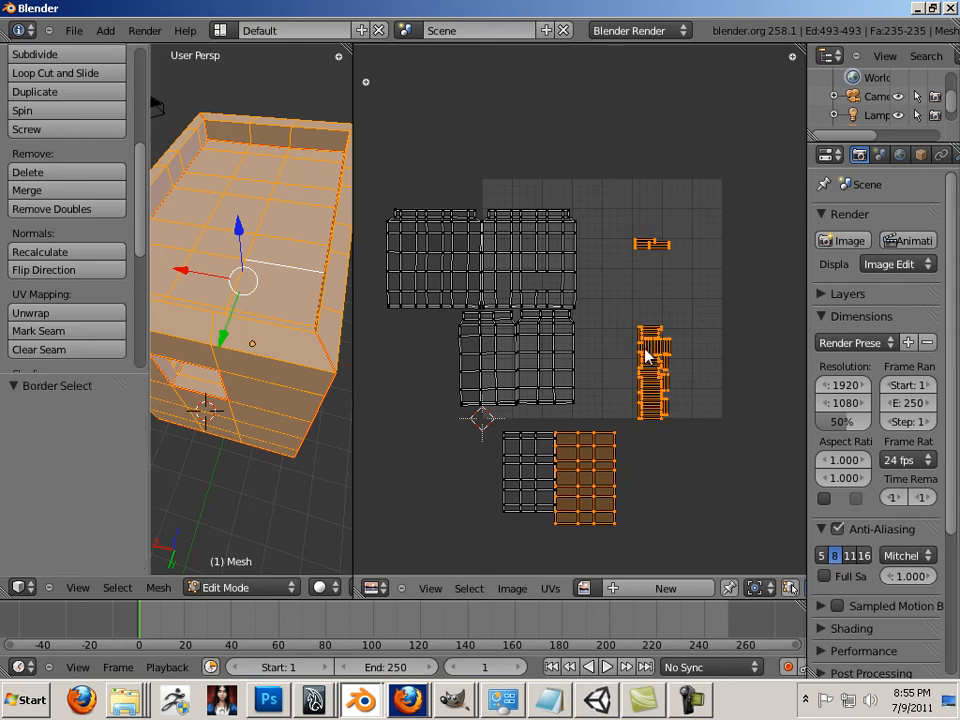
{"action": "key", "text": "g"}
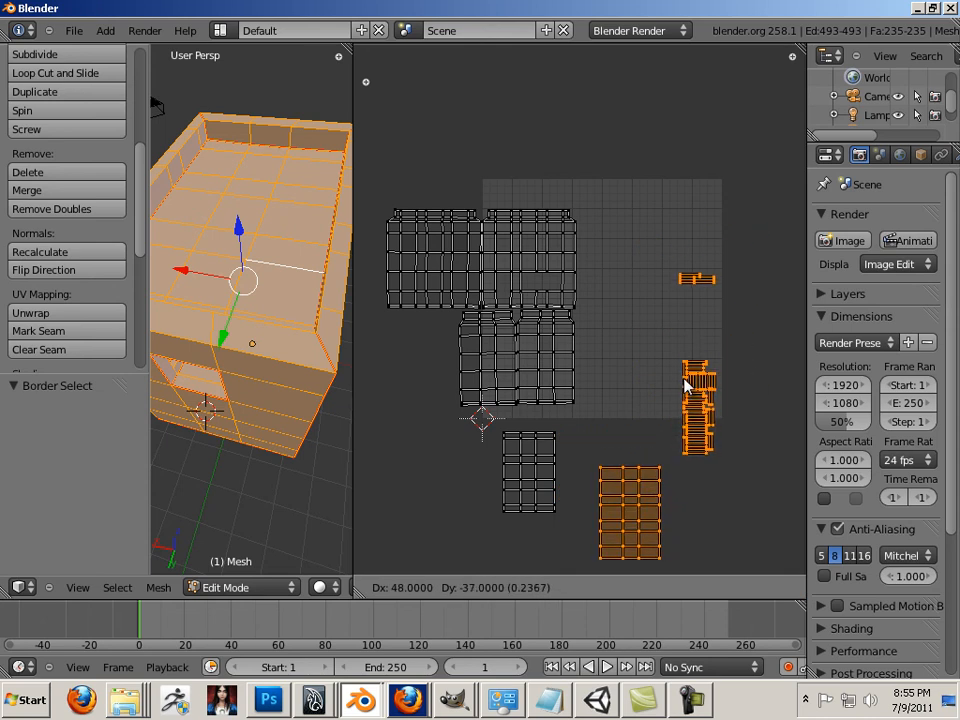
{"action": "left_click", "coordinate": [750, 326]}
Step: Select all four wall islands and move them by 0.539 in X and 0.04688 in Y, into the UV square
{"action": "right_click", "coordinate": [576, 281]}
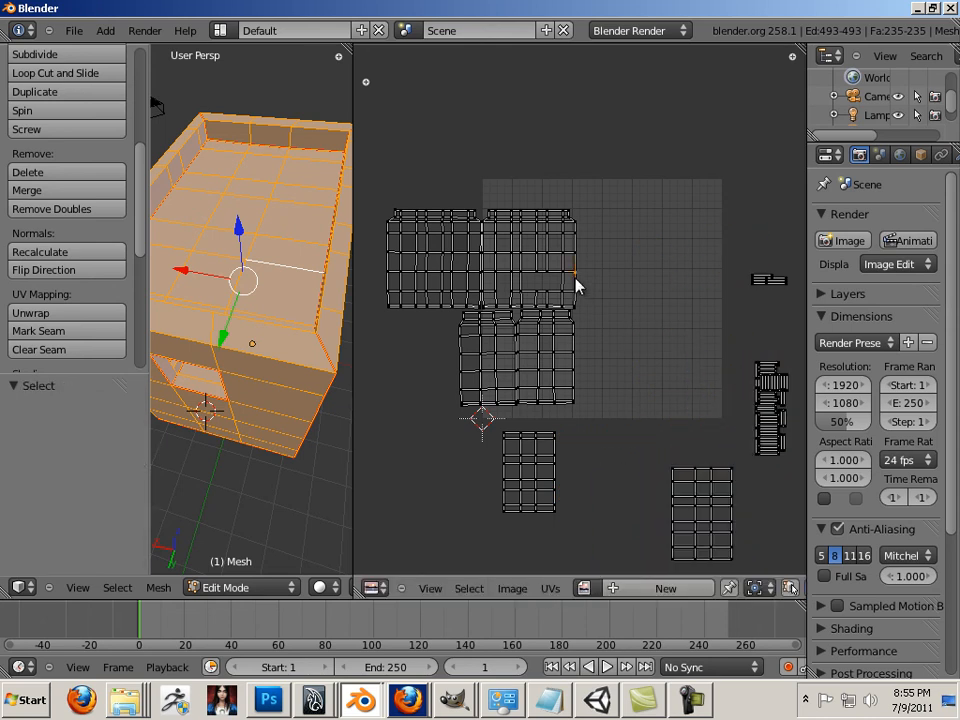
{"action": "key", "text": "l"}
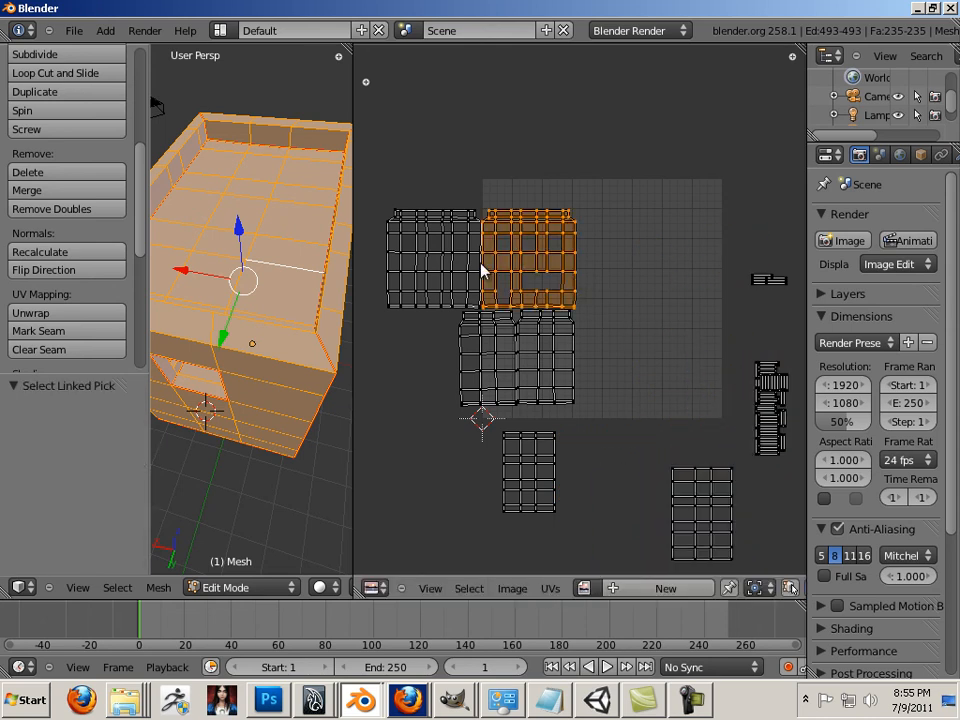
{"action": "key", "text": "l"}
{"action": "key", "text": "l"}
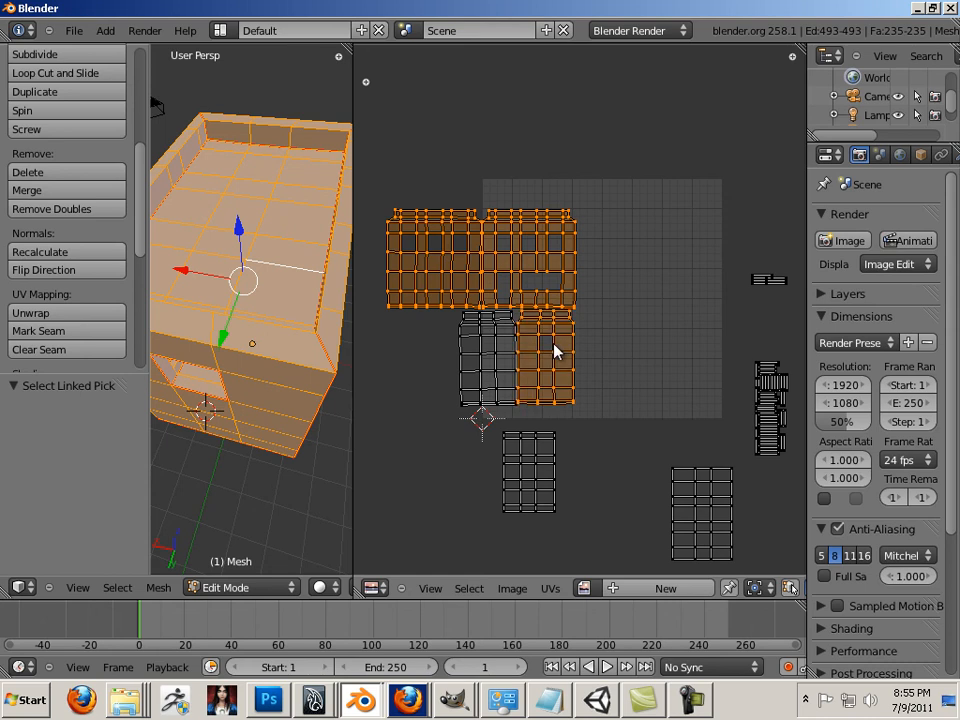
{"action": "key", "text": "l"}
{"action": "key", "text": "g"}
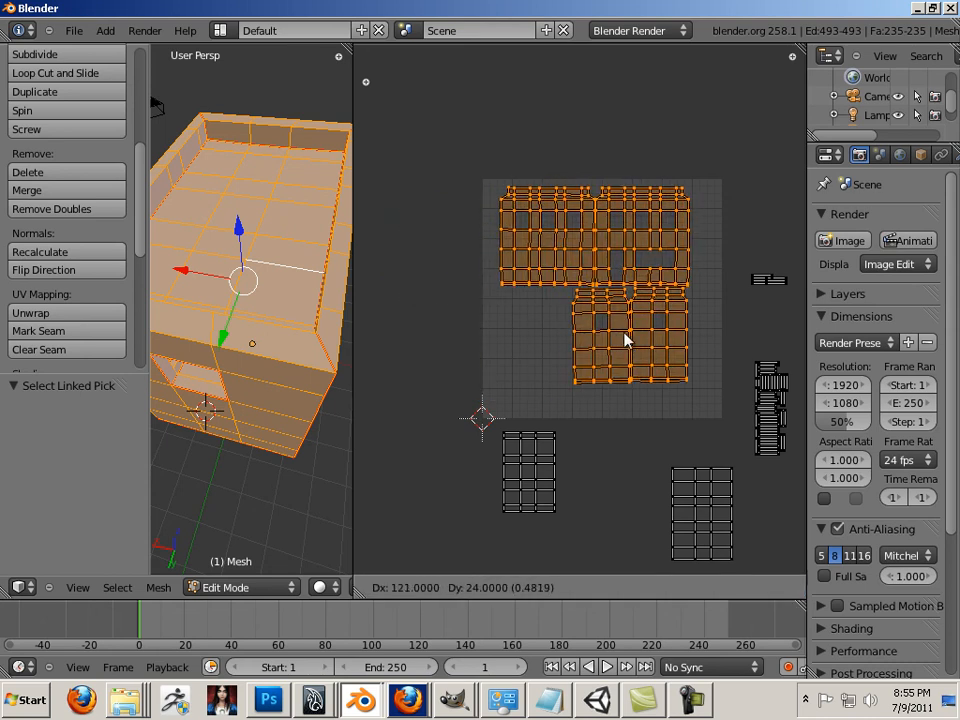
{"action": "left_click", "coordinate": [632, 350]}
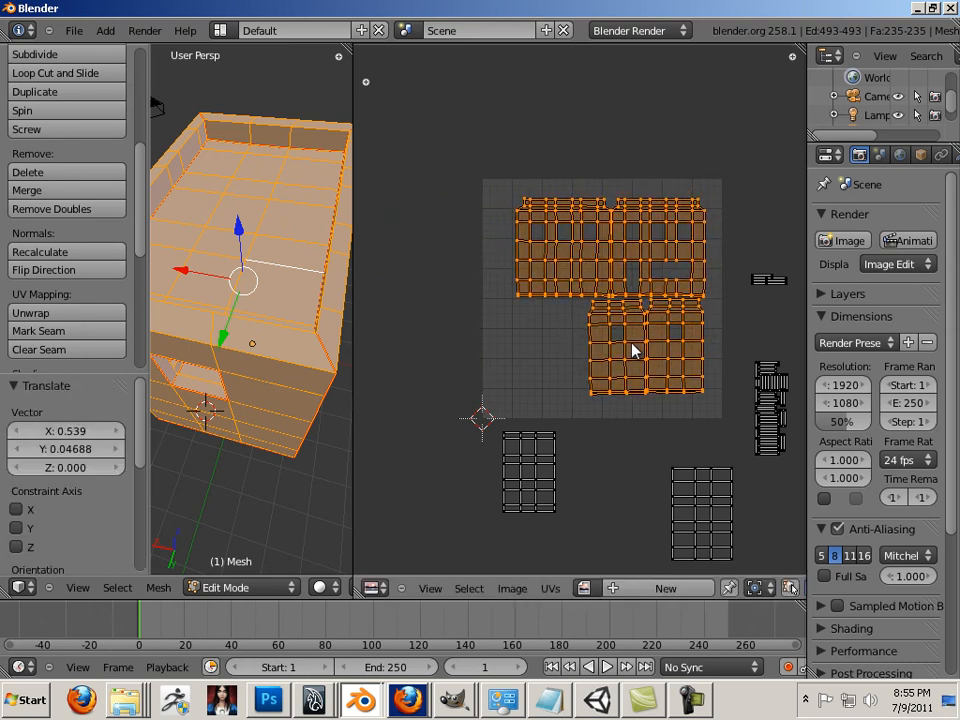
Step: Scale the four wall islands by 1.191 and shift them slightly down within the UV square
{"action": "scroll", "coordinate": [632, 350], "scroll_direction": "up", "scroll_amount": 2}
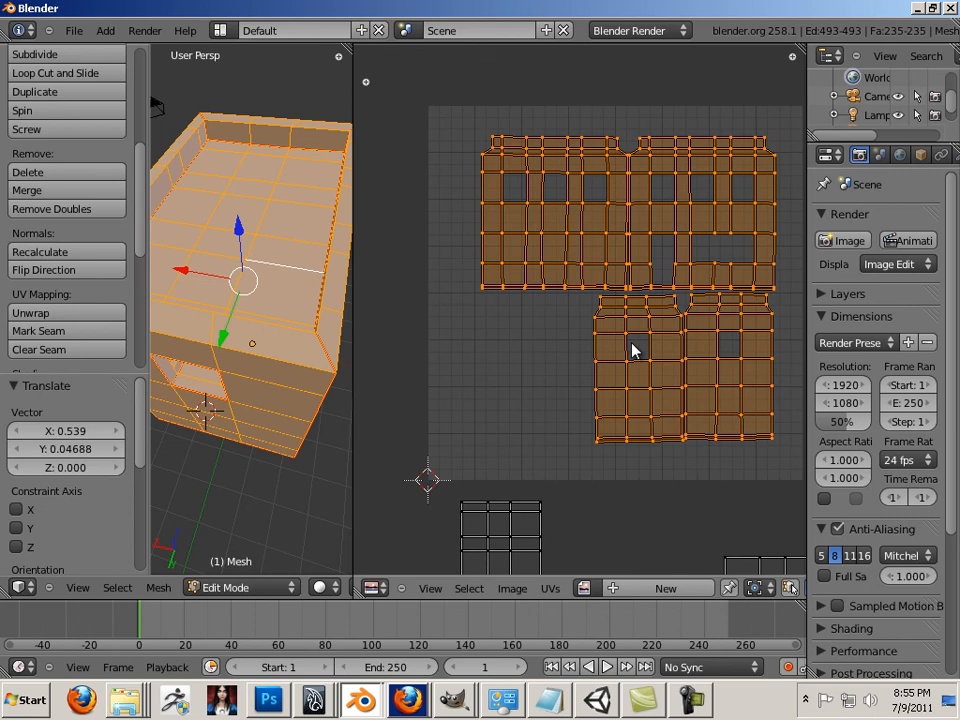
{"action": "key", "text": "s"}
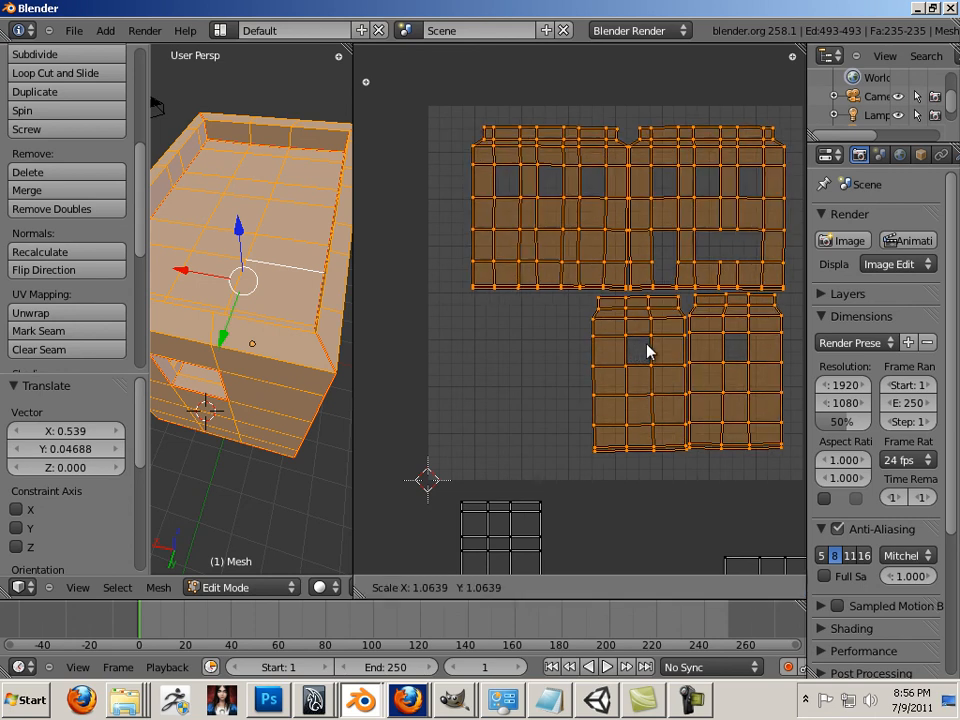
{"action": "left_click", "coordinate": [660, 353]}
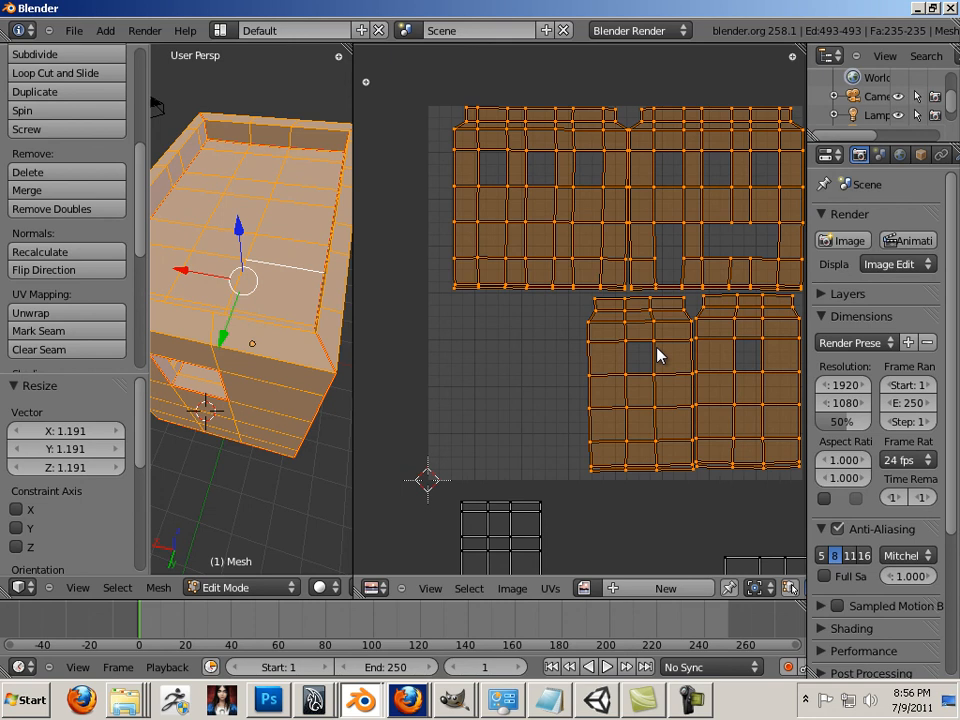
{"action": "key", "text": "g"}
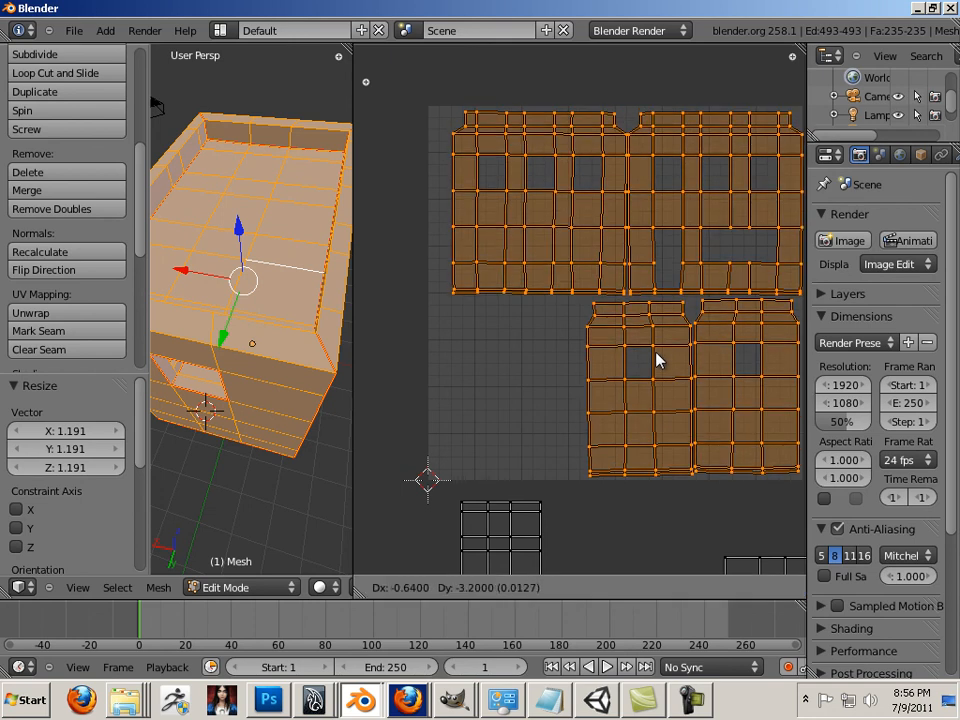
{"action": "left_click", "coordinate": [656, 362]}
Step: Try to move the box-selected stack of thin strips onto the wall islands, and cancel the move
{"action": "right_click", "coordinate": [557, 414]}
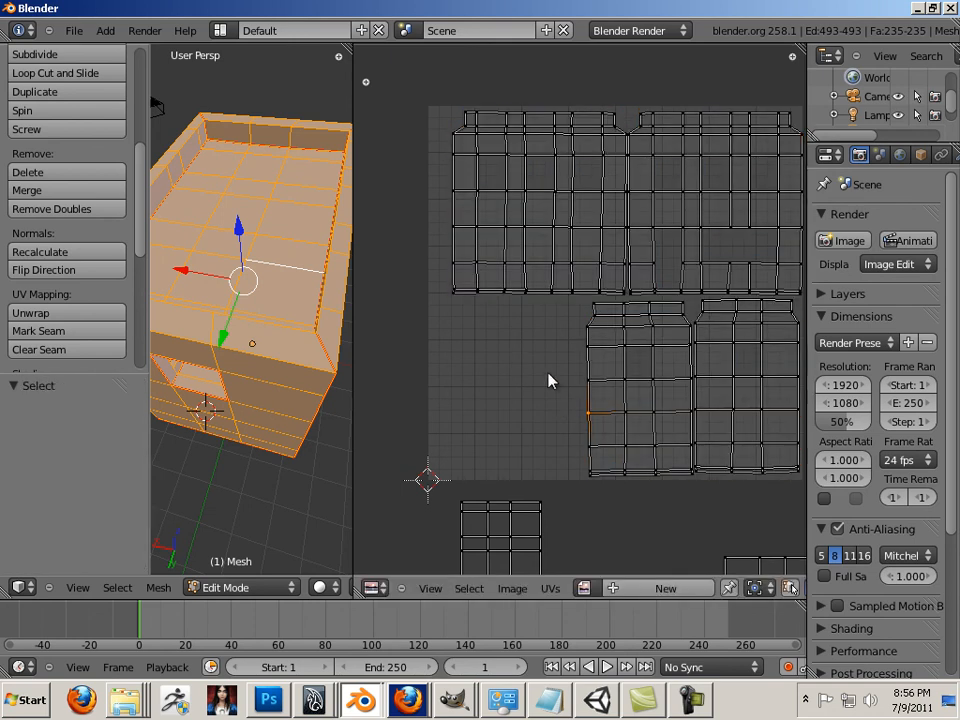
{"action": "middle_click_drag", "start_coordinate": [548, 380], "coordinate": [493, 285]}
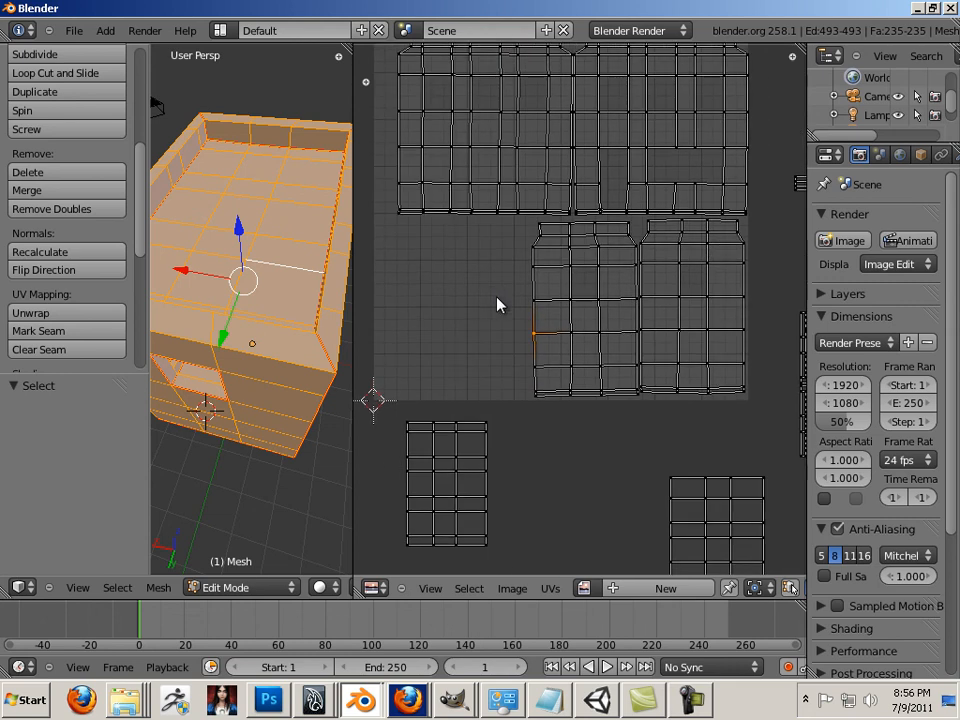
{"action": "scroll", "coordinate": [499, 302], "scroll_direction": "down", "scroll_amount": 1}
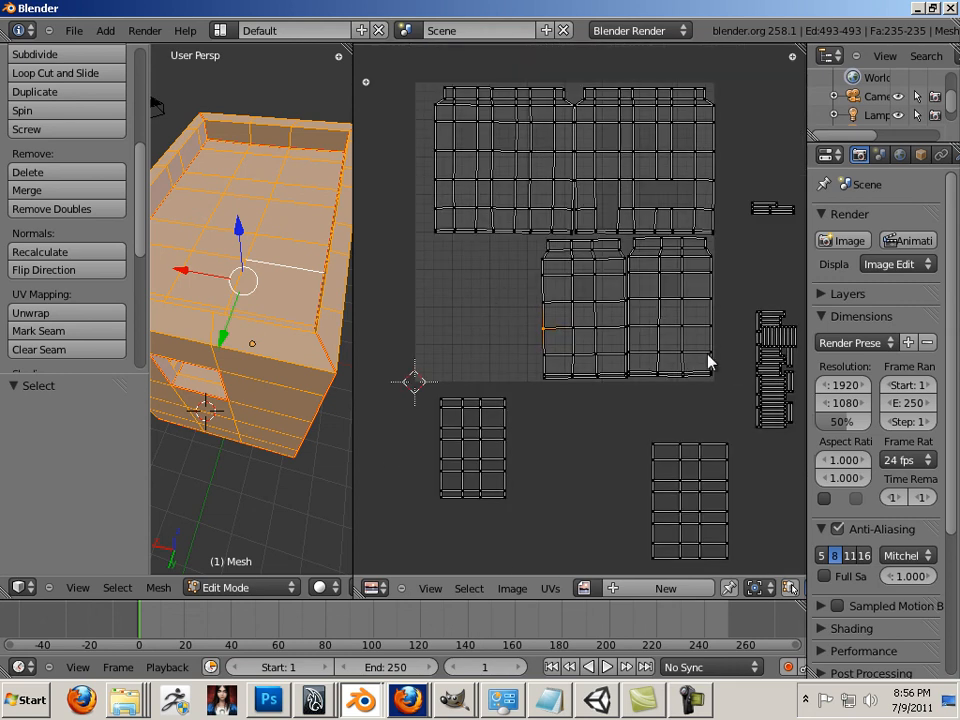
{"action": "key", "text": "b"}
{"action": "left_click_drag", "start_coordinate": [747, 298], "coordinate": [799, 435]}
{"action": "key", "text": "g"}
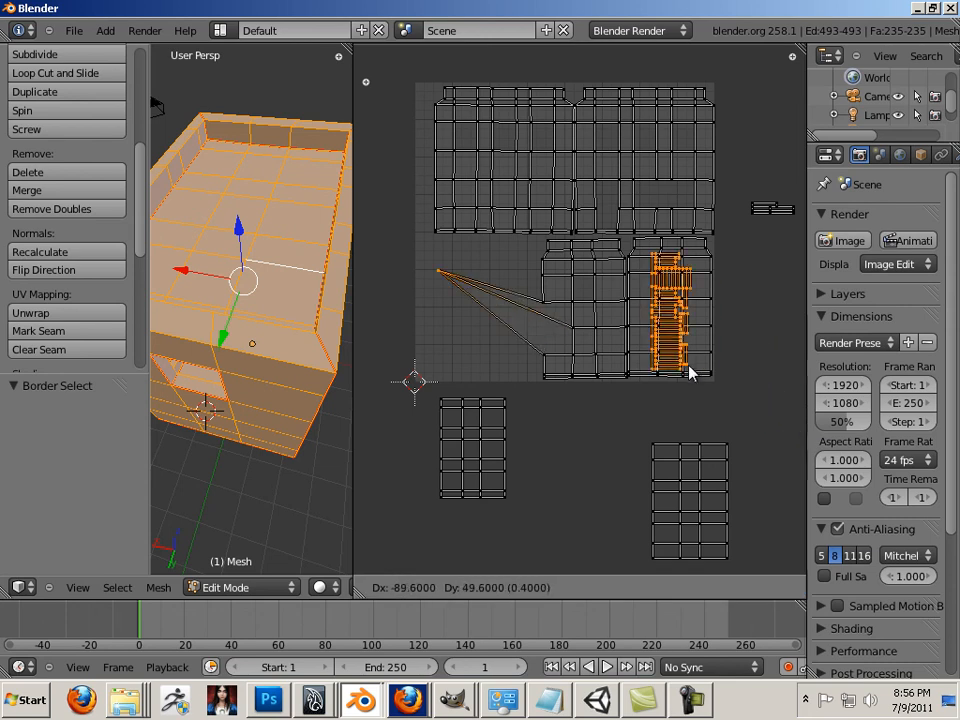
{"action": "right_click", "coordinate": [690, 372]}
{"action": "right_click", "coordinate": [733, 310]}
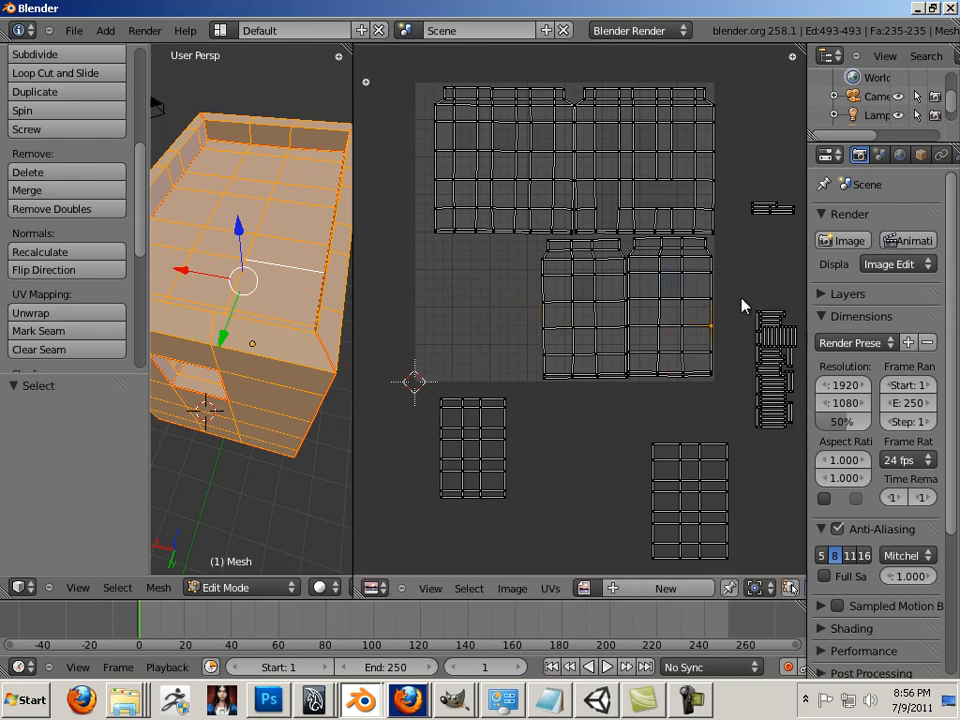
{"action": "key", "text": "g"}
{"action": "left_click", "coordinate": [748, 300]}
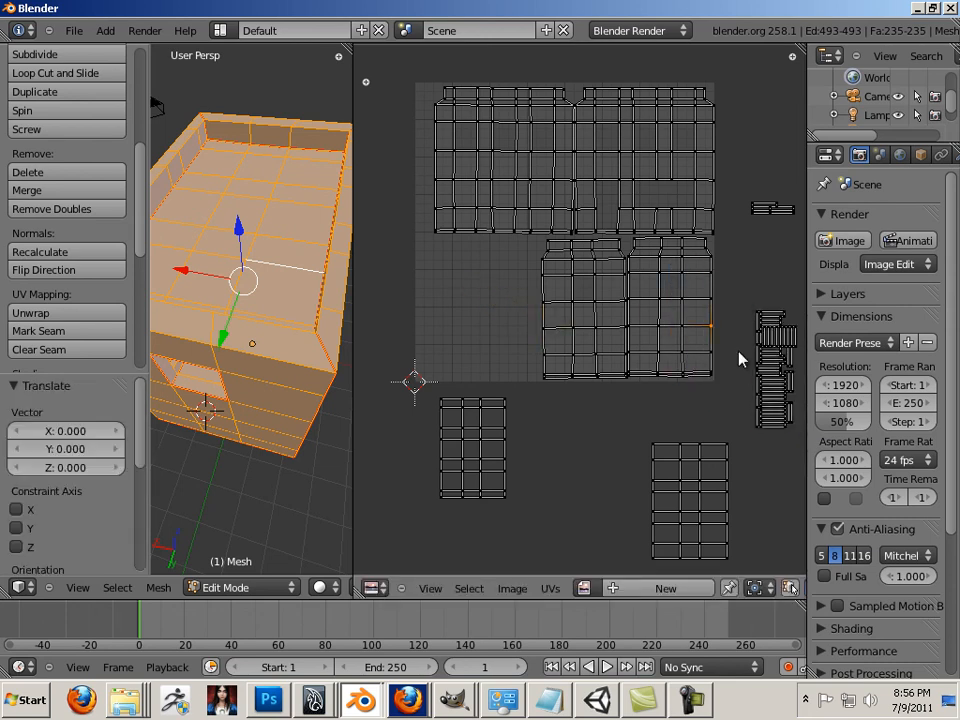
{"action": "left_click", "coordinate": [734, 350]}
{"action": "right_click", "coordinate": [752, 320]}
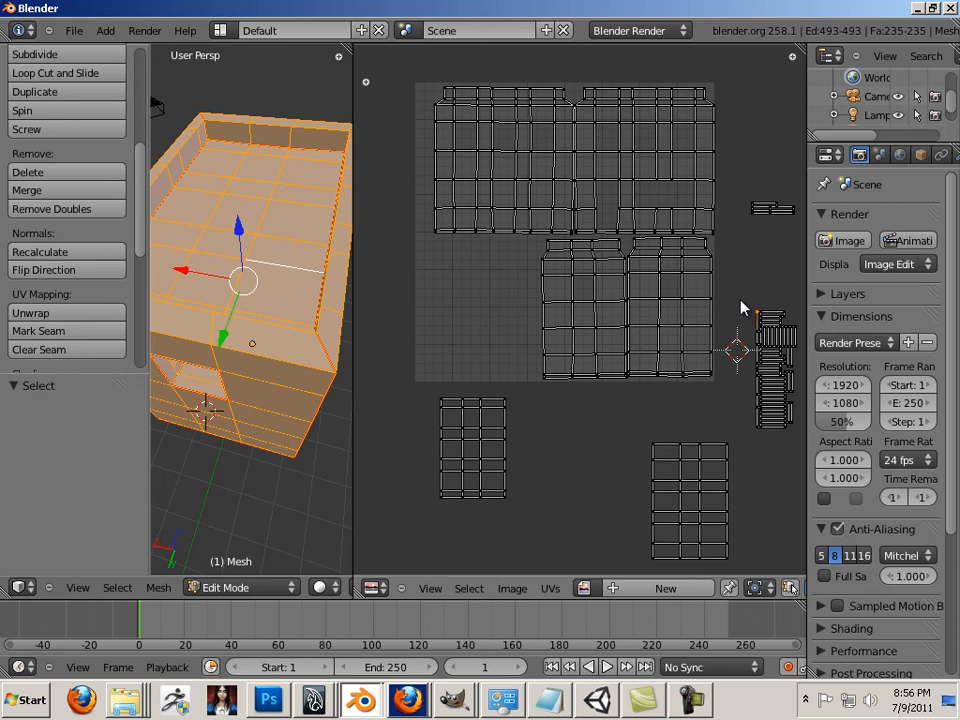
{"action": "key", "text": "g"}
{"action": "right_click", "coordinate": [741, 293]}
Step: Box-select the tall stack of thin strips and move it into the UV square, directly beside the two lower wall islands
{"action": "key", "text": "b"}
{"action": "left_click_drag", "start_coordinate": [741, 289], "coordinate": [798, 432]}
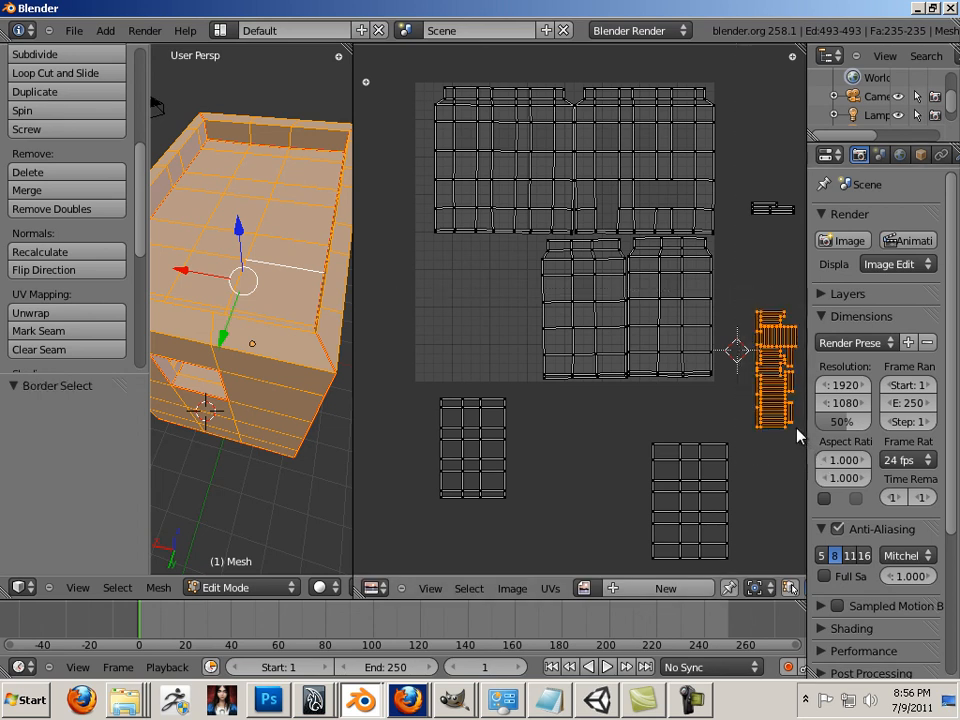
{"action": "key", "text": "g"}
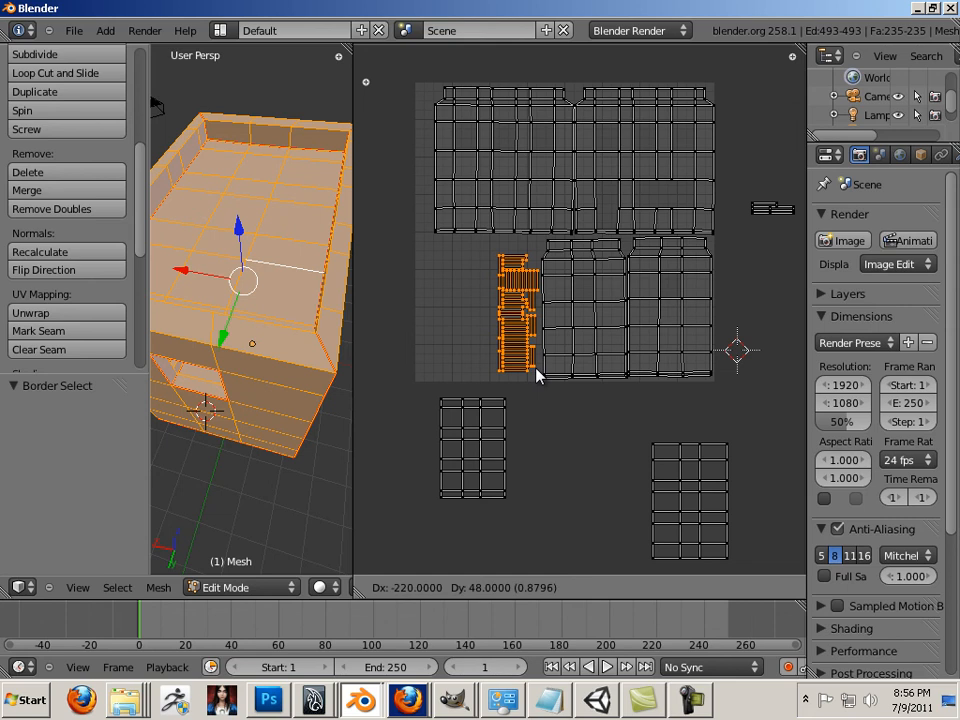
{"action": "left_click", "coordinate": [537, 375]}
Step: Box-select the remaining small strips and move them by -0.856 in X and -0.122 in Y, just above the strip stack
{"action": "left_click", "coordinate": [737, 191]}
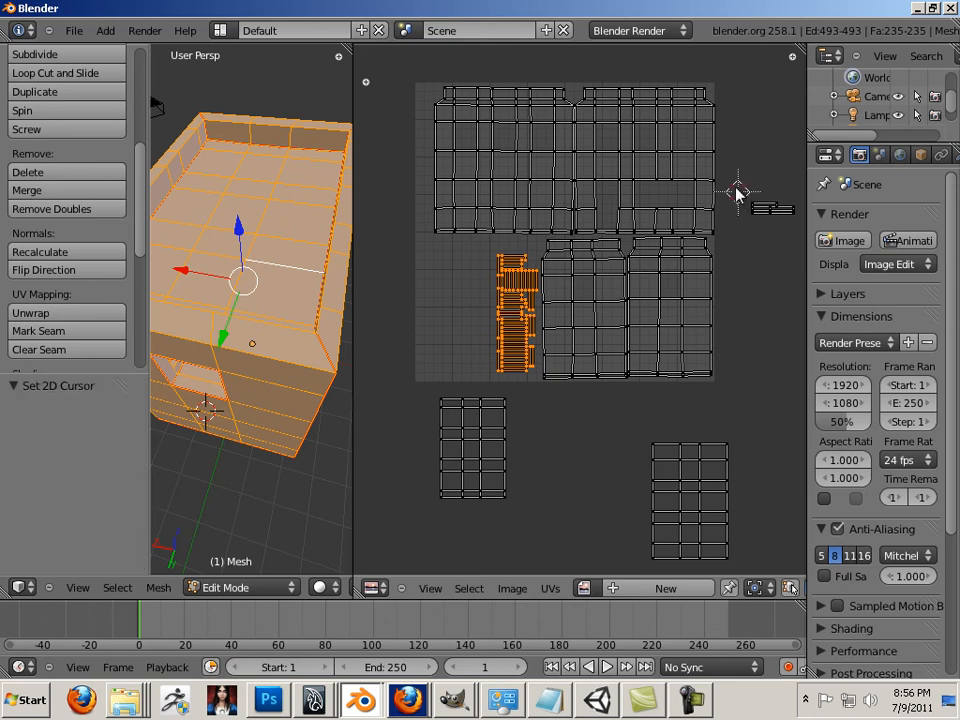
{"action": "right_click", "coordinate": [771, 252]}
{"action": "key", "text": "b"}
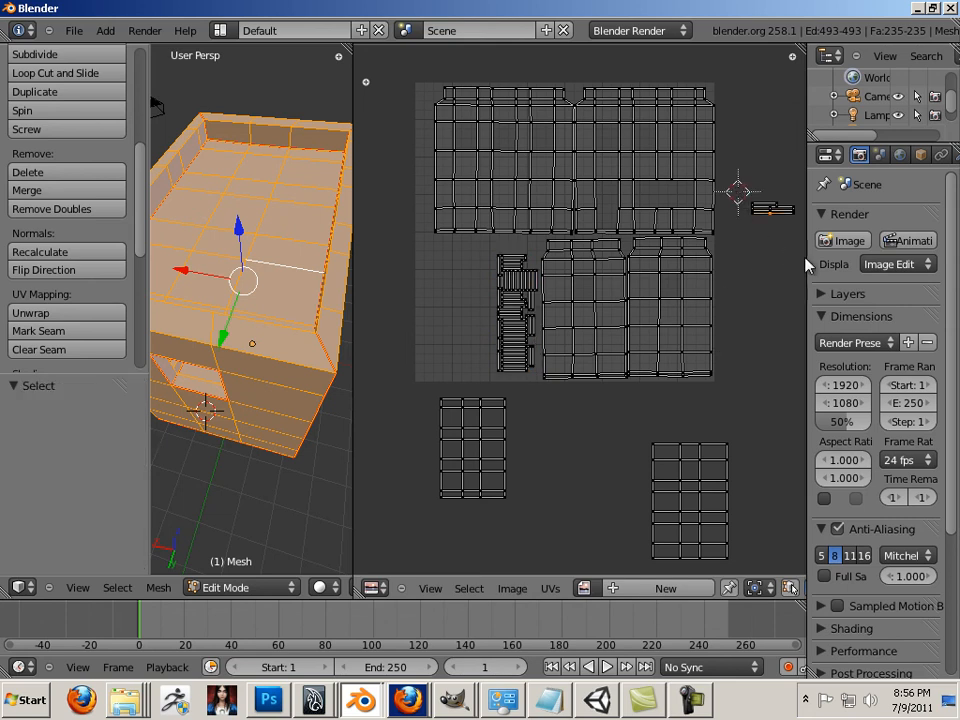
{"action": "left_click_drag", "start_coordinate": [799, 229], "coordinate": [733, 195]}
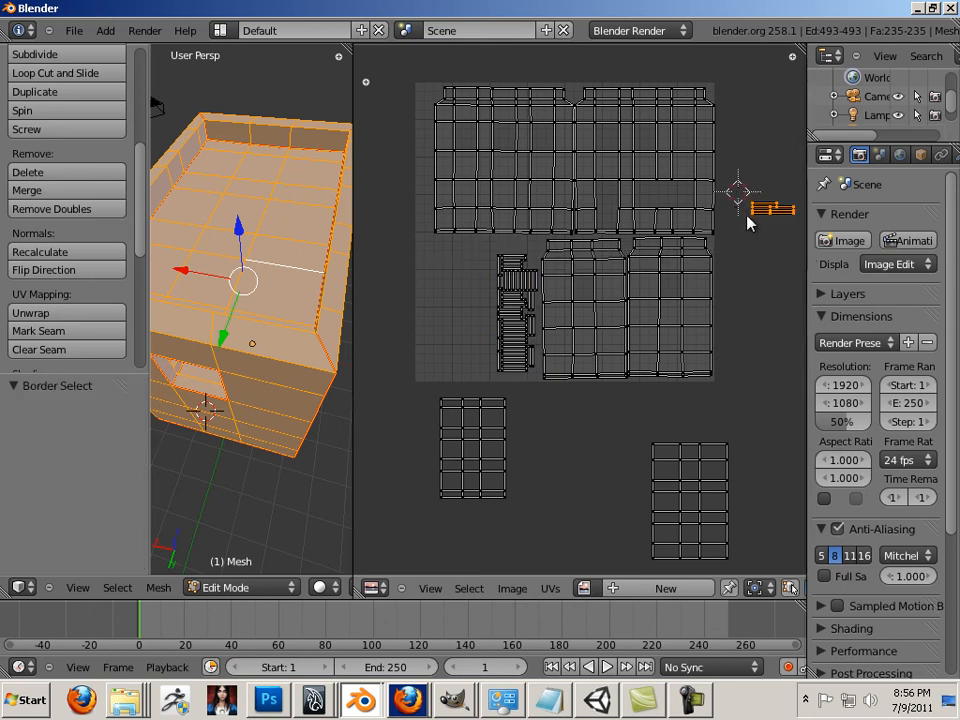
{"action": "key", "text": "g"}
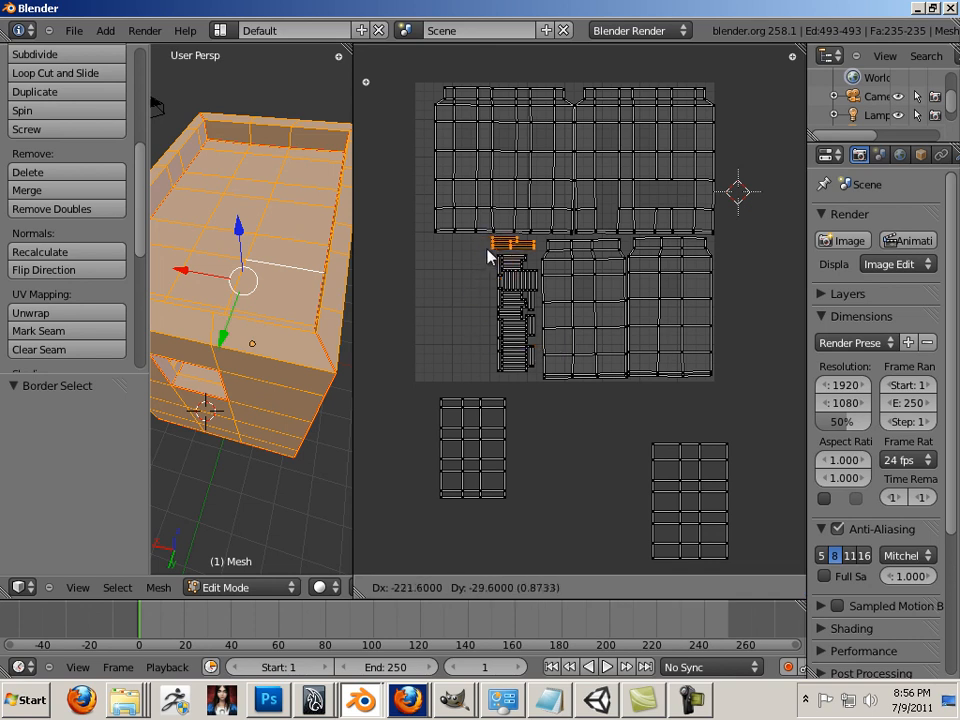
{"action": "left_click", "coordinate": [495, 257]}
Step: Box-select the larger grid island below the UV square and move it by -0.781 in X and 0.644 in Y, beside the strip stack
{"action": "scroll", "coordinate": [458, 291], "scroll_direction": "up", "scroll_amount": 2}
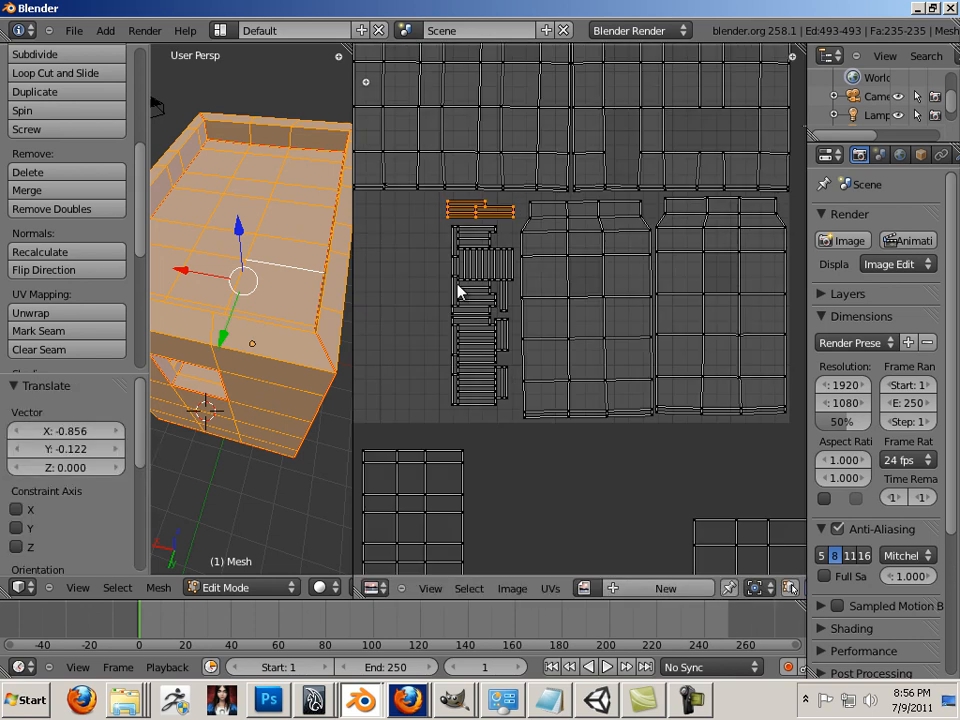
{"action": "middle_click_drag", "start_coordinate": [462, 262], "coordinate": [418, 140]}
{"action": "scroll", "coordinate": [497, 285], "scroll_direction": "down", "scroll_amount": 2}
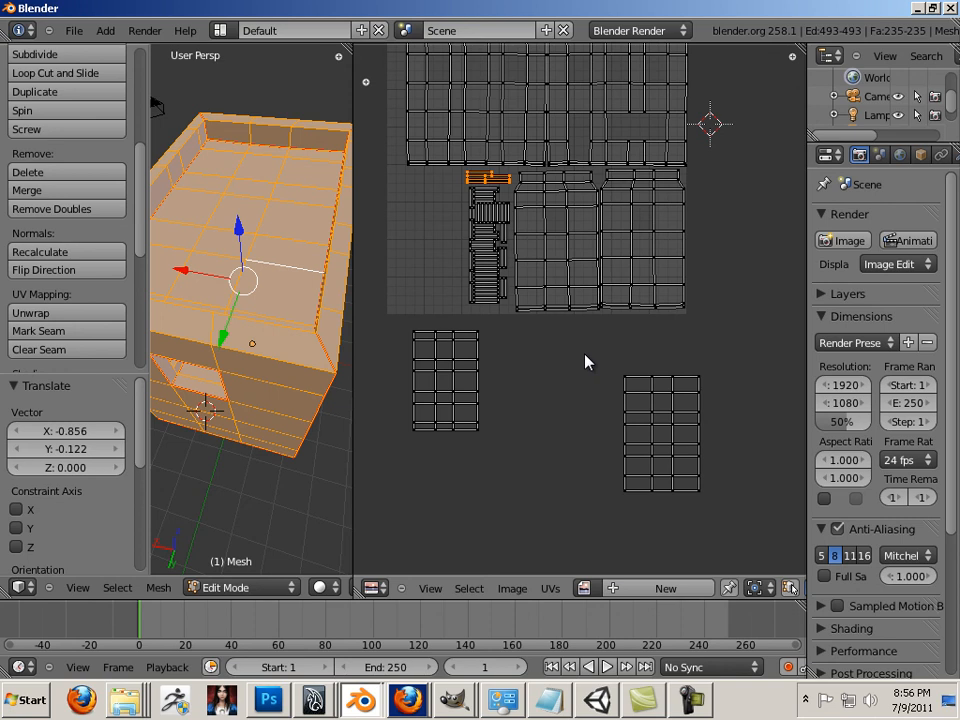
{"action": "key", "text": "b"}
{"action": "left_click_drag", "start_coordinate": [585, 358], "coordinate": [614, 367]}
{"action": "left_click", "coordinate": [765, 497]}
{"action": "right_click", "coordinate": [763, 497]}
{"action": "key", "text": "b"}
{"action": "key", "text": "g"}
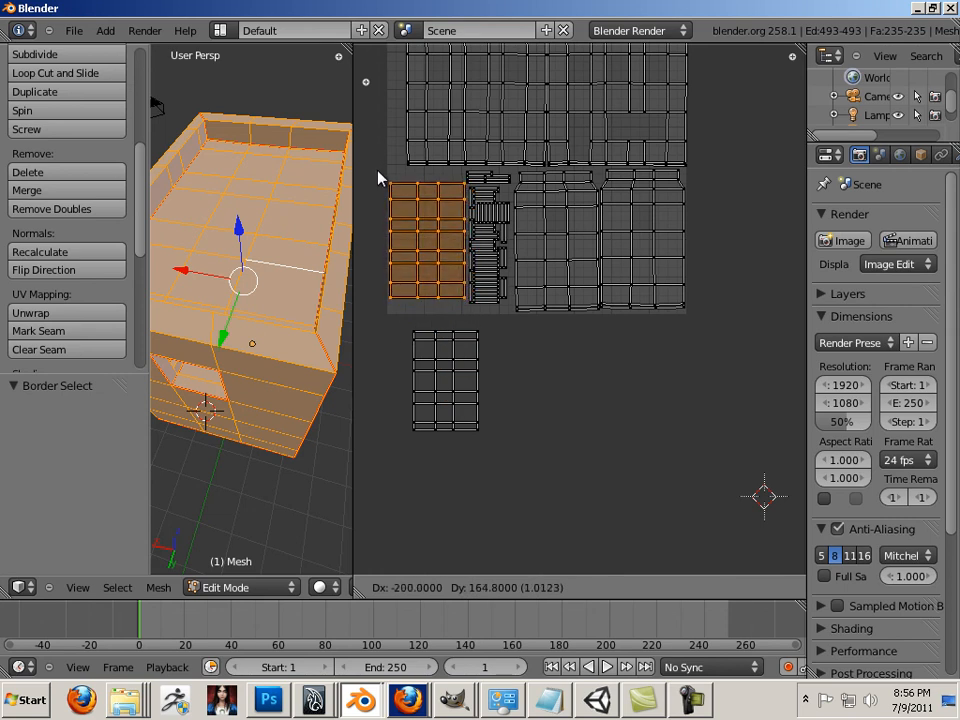
{"action": "left_click", "coordinate": [378, 178]}
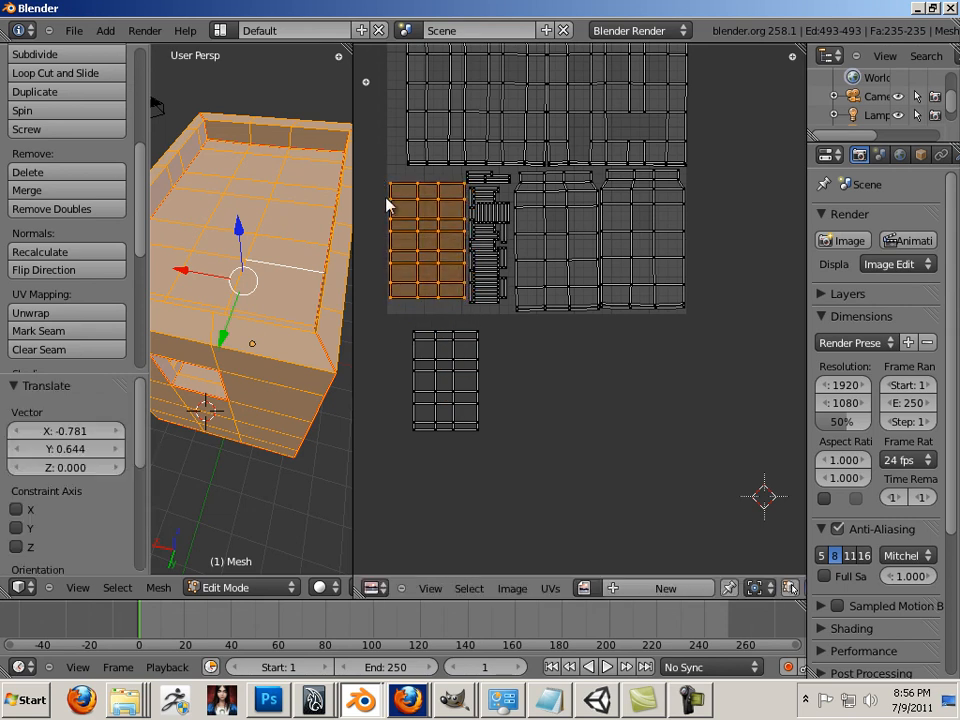
Step: Select the remaining grid island, scale it by 3.013, and move it by 0.356 in X and 0.738 in Y over the UV square
{"action": "right_click", "coordinate": [477, 376]}
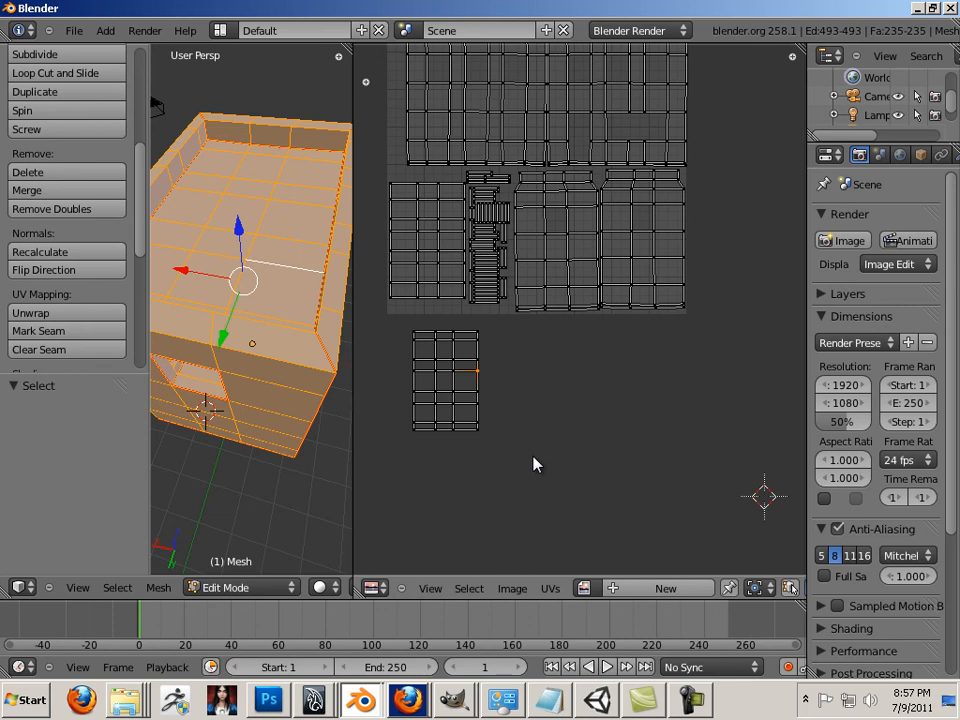
{"action": "key", "text": "b"}
{"action": "left_click_drag", "start_coordinate": [534, 463], "coordinate": [389, 347]}
{"action": "key", "text": "s"}
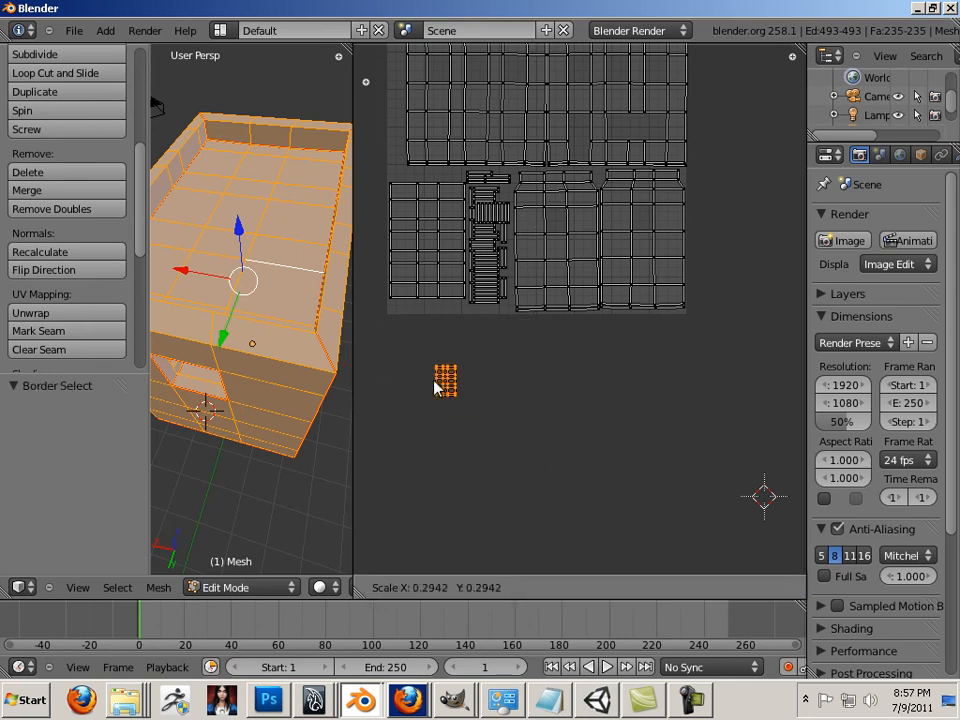
{"action": "left_click", "coordinate": [336, 292]}
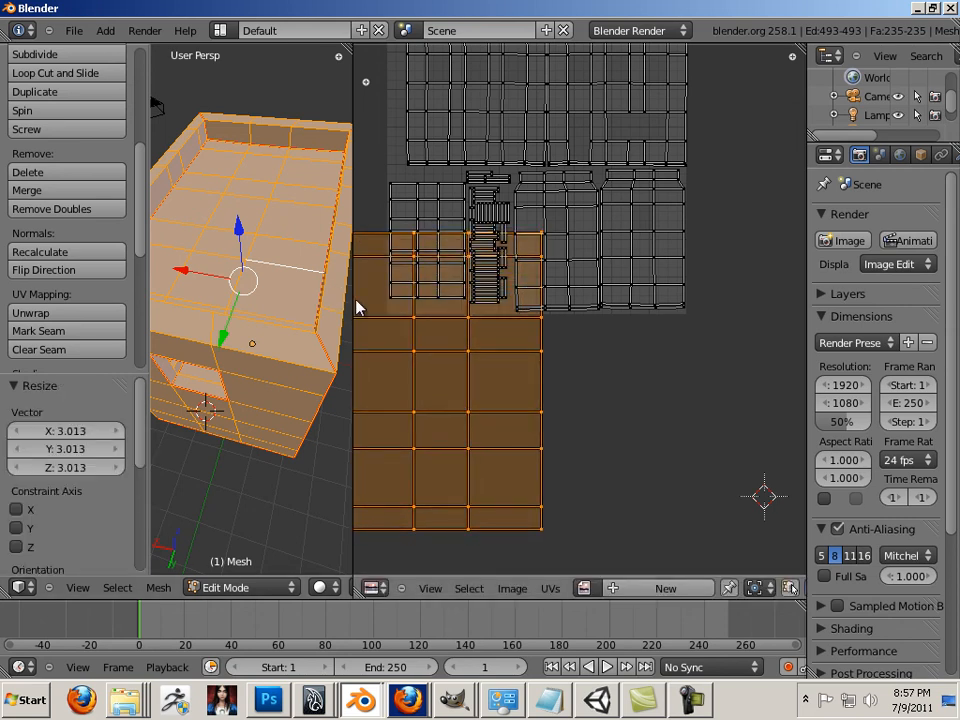
{"action": "key", "text": "g"}
{"action": "left_click", "coordinate": [459, 91]}
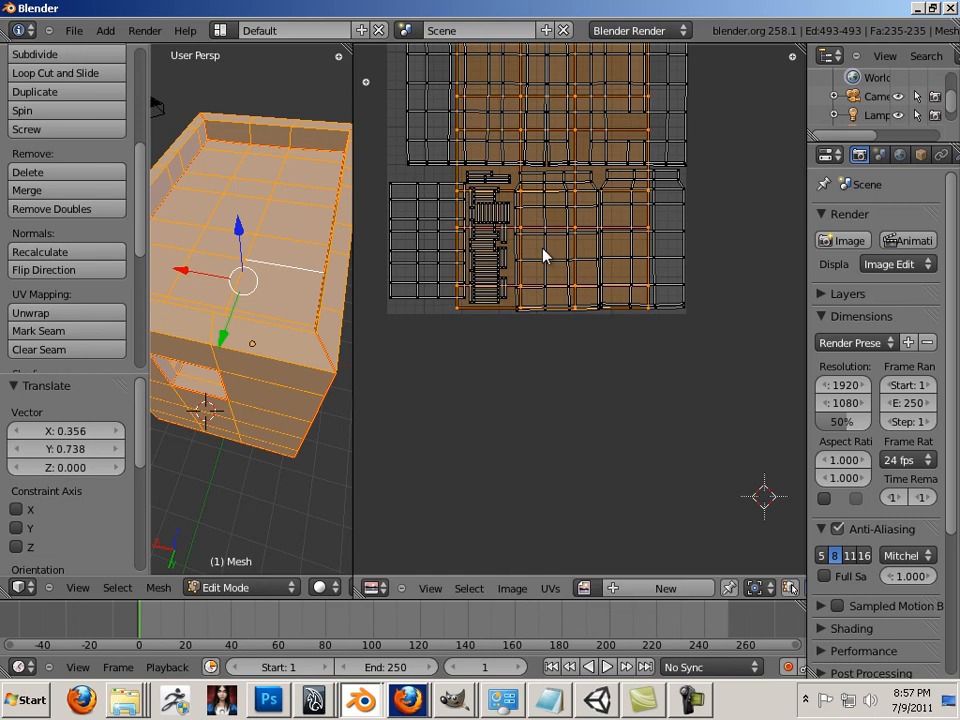
Step: Scale the enlarged grid island by 0.922, move it just below the UV square, and deselect it
{"action": "scroll", "coordinate": [541, 219], "scroll_direction": "down", "scroll_amount": 2}
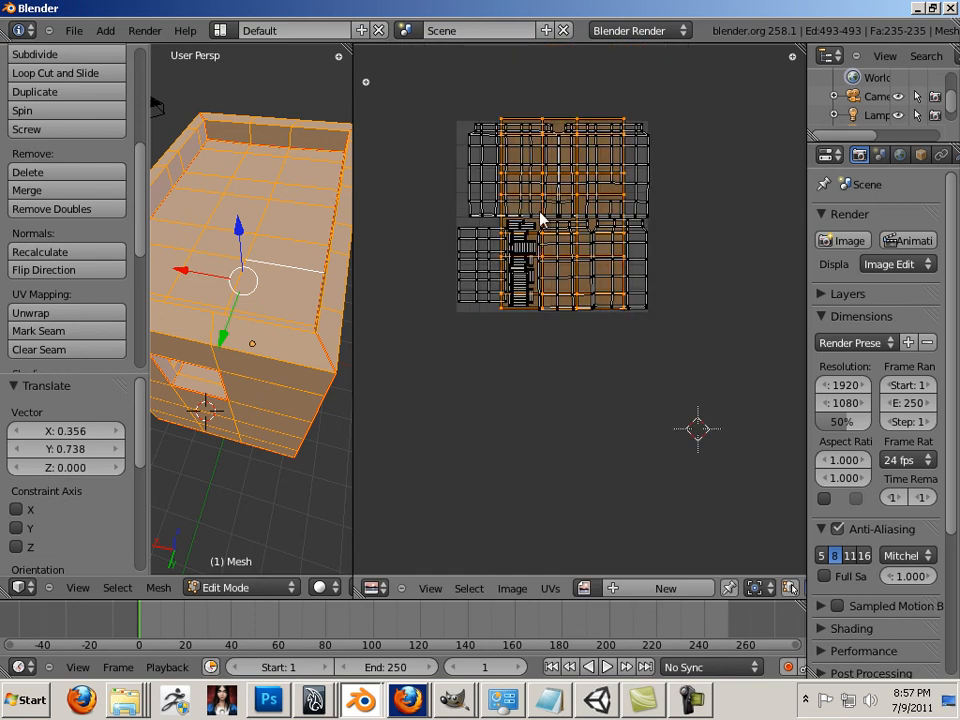
{"action": "key", "text": "s"}
{"action": "left_click", "coordinate": [541, 219]}
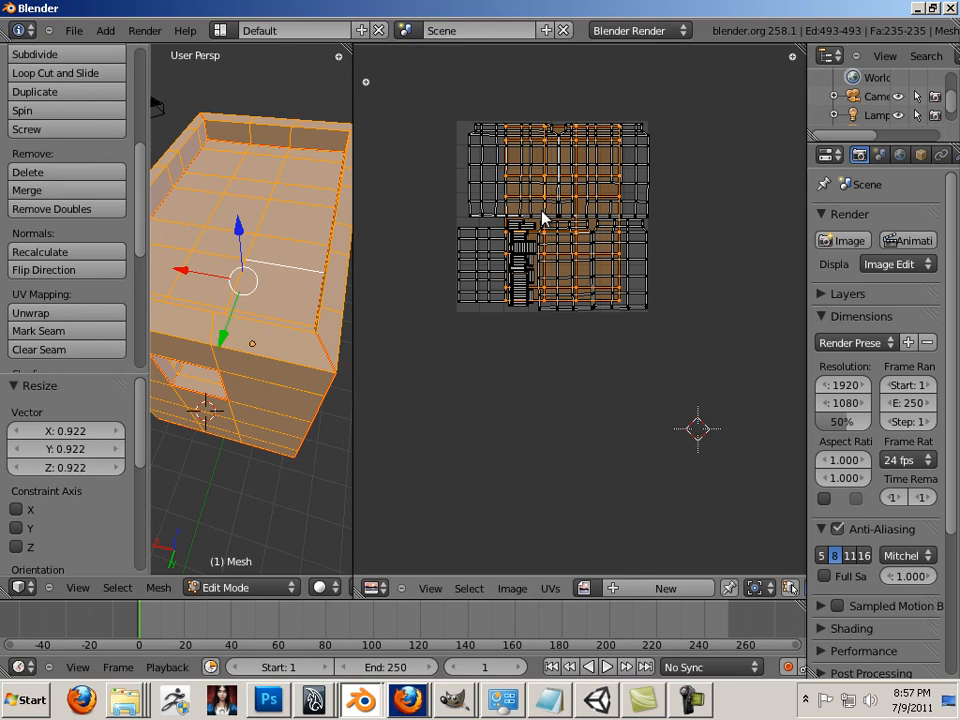
{"action": "key", "text": "g"}
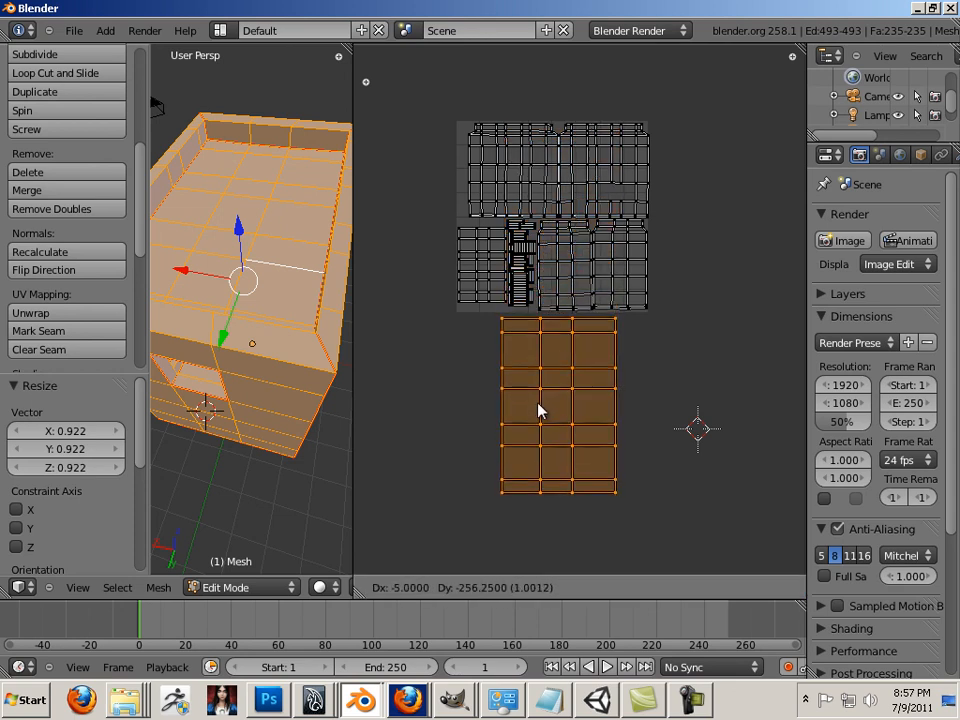
{"action": "left_click", "coordinate": [536, 409]}
{"action": "right_click", "coordinate": [657, 355]}
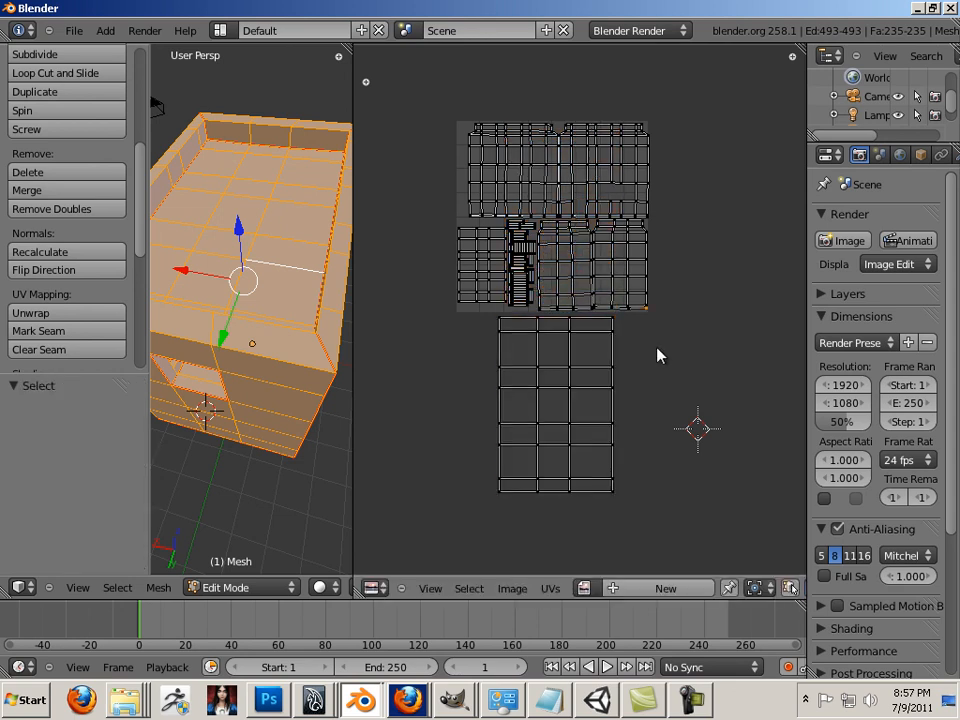
{"action": "scroll", "coordinate": [657, 355], "scroll_direction": "up", "scroll_amount": 2}
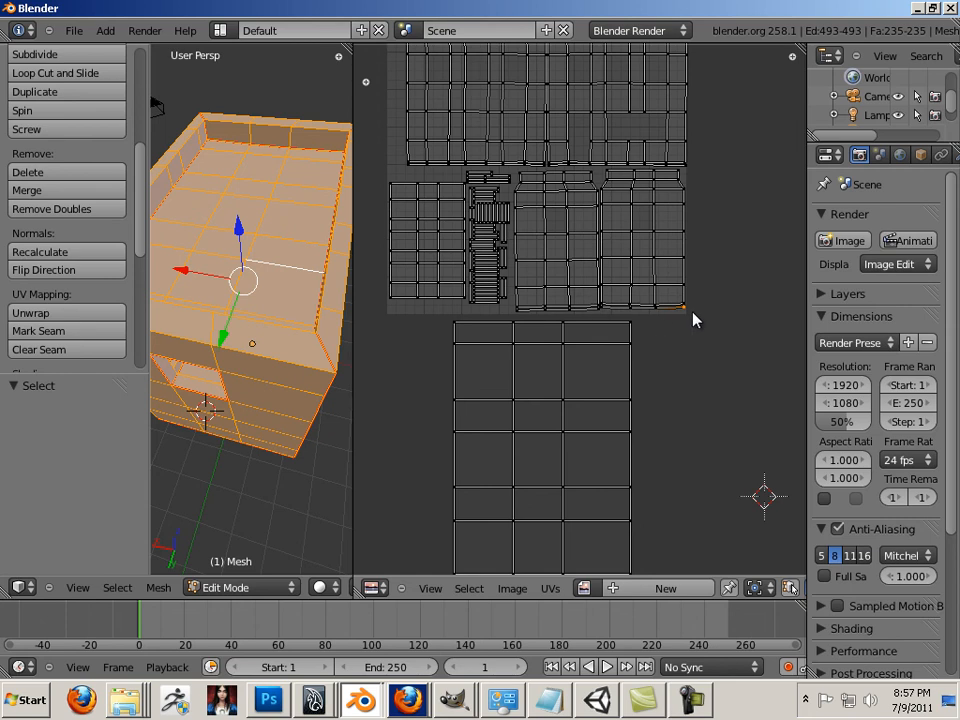
{"action": "middle_click_drag", "start_coordinate": [705, 311], "coordinate": [735, 425]}
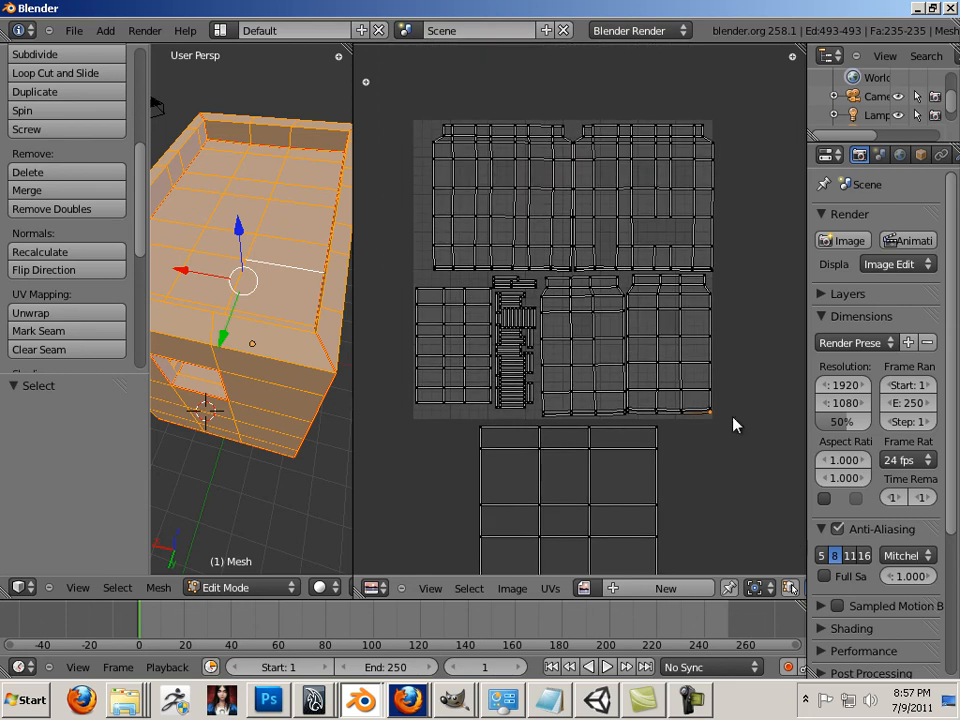